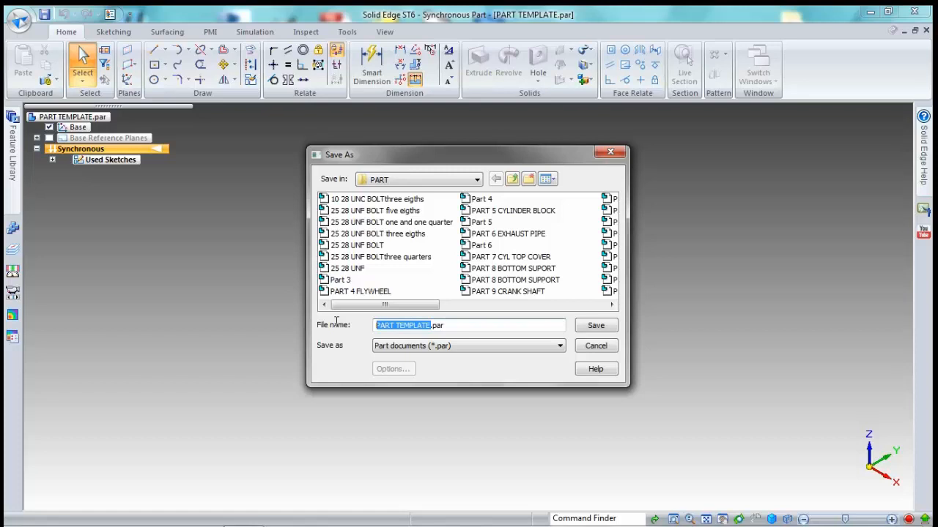
Step: Save the part in the PART folder as "PART 18 10 24 UNC THREE EIGTHS .par"
type("10")
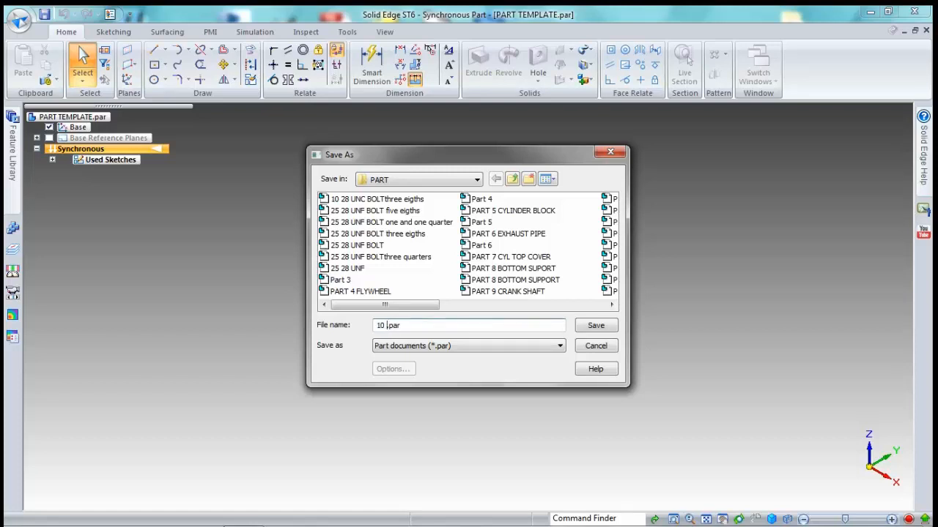
type(" 24 un")
key("BackSpace")
key("BackSpace")
type("UNC")
key("Left")
key("Left")
key("Left")
key("Left")
type("PART")
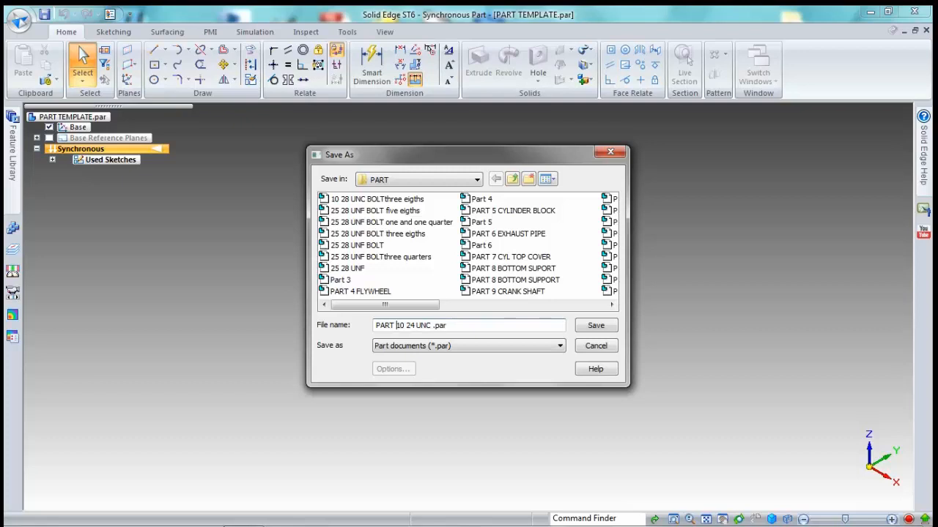
type("18 10")
type("TH")
key("BackSpace")
type("REE EIGTHS")
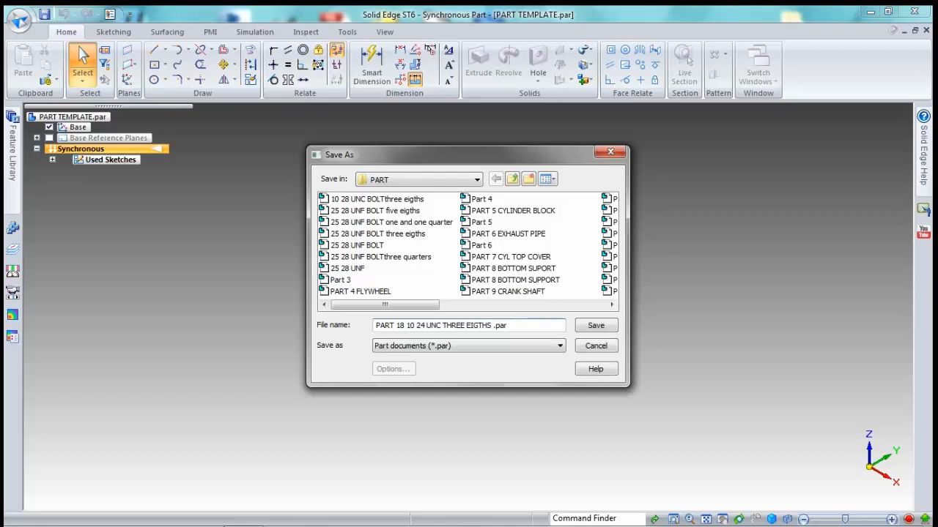
left_click(596, 326)
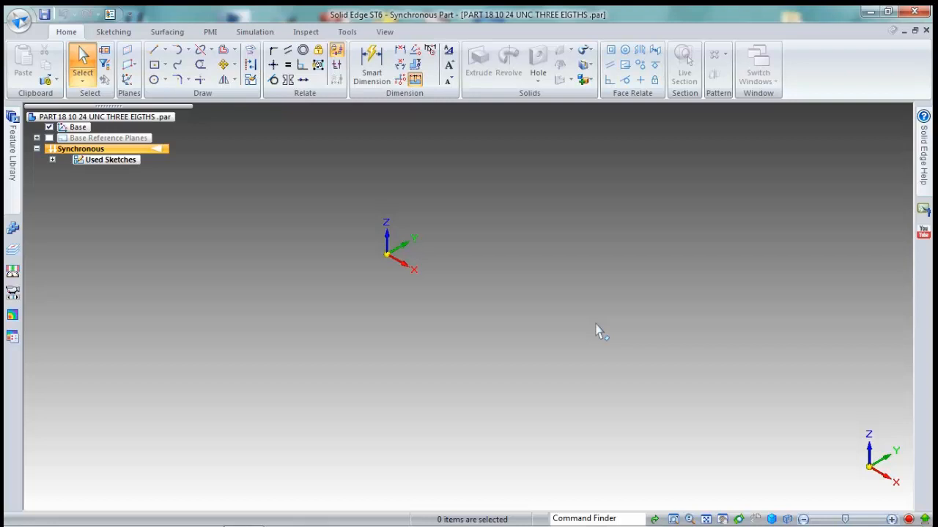
Step: Draw a circle of .312 in diameter centred on the origin in the XZ plane
left_click(154, 79)
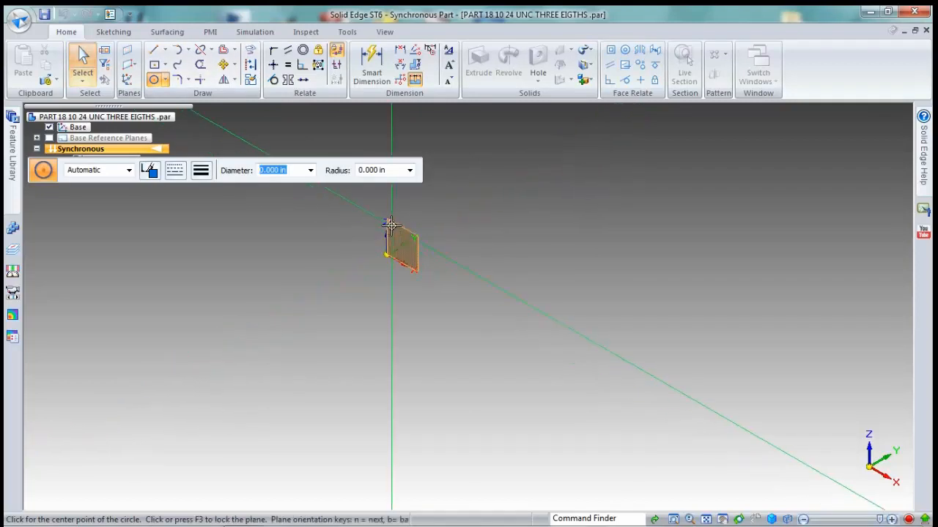
left_click(390, 223)
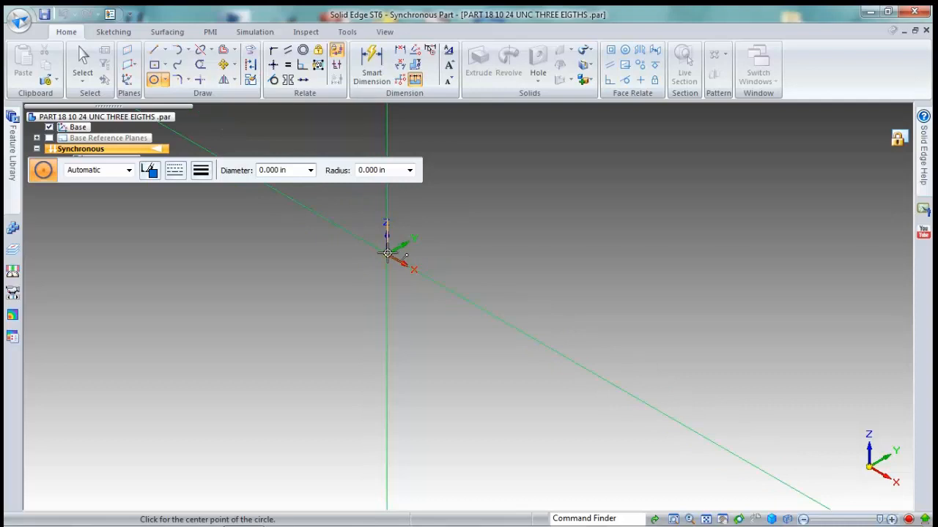
left_click(387, 254)
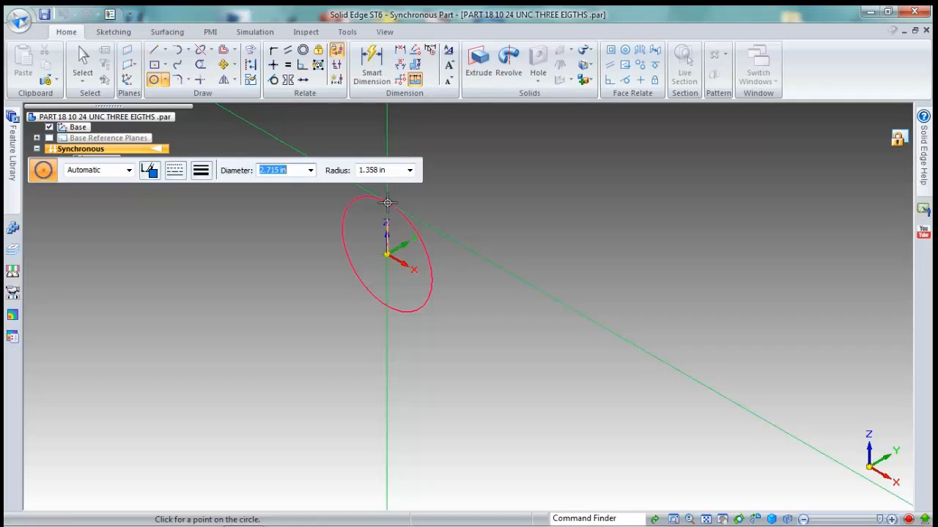
type(".312")
key("Return")
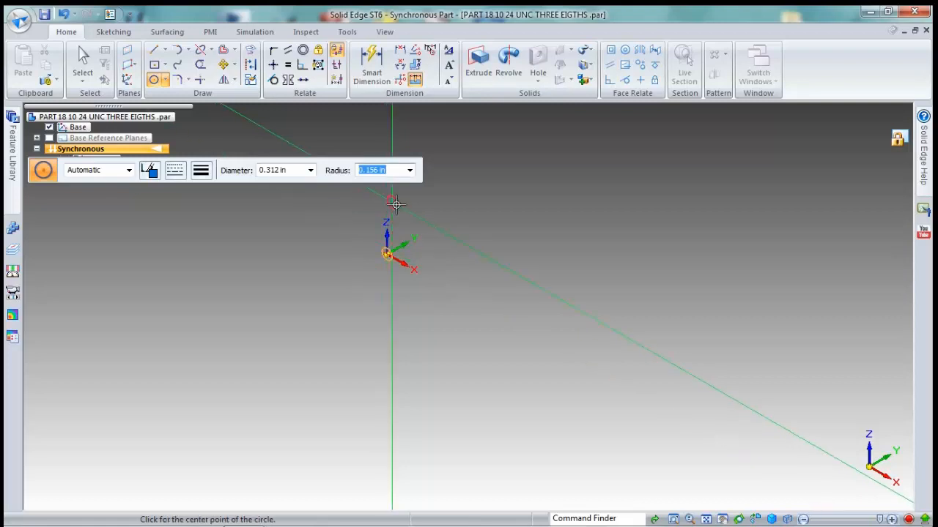
Step: Extrude the circle toward the front into a solid cylinder with a distance of .190*.75 in
left_click(387, 254)
scroll(387, 258, "up", 3)
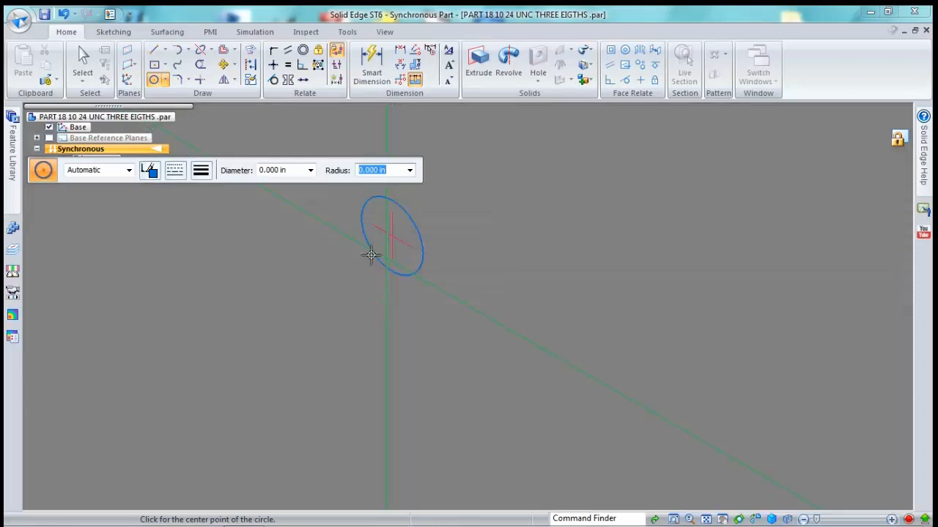
left_click(482, 77)
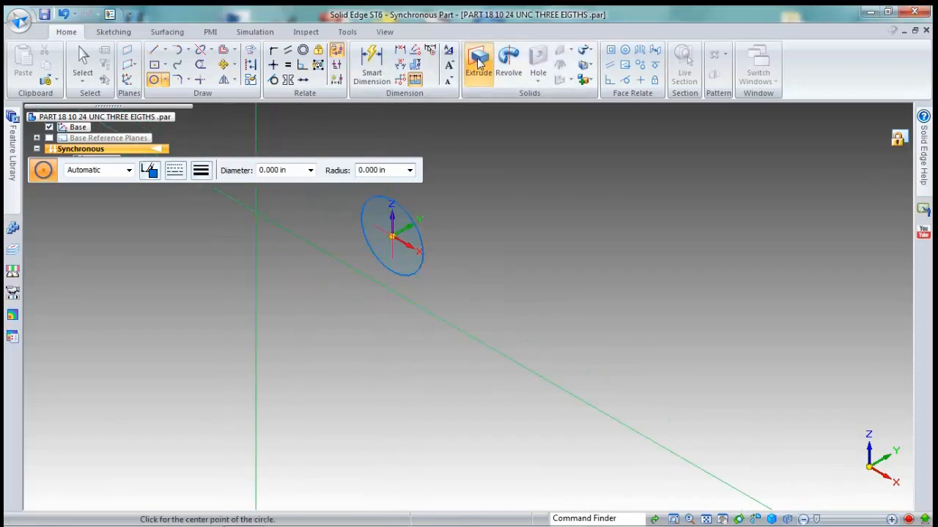
left_click(378, 223)
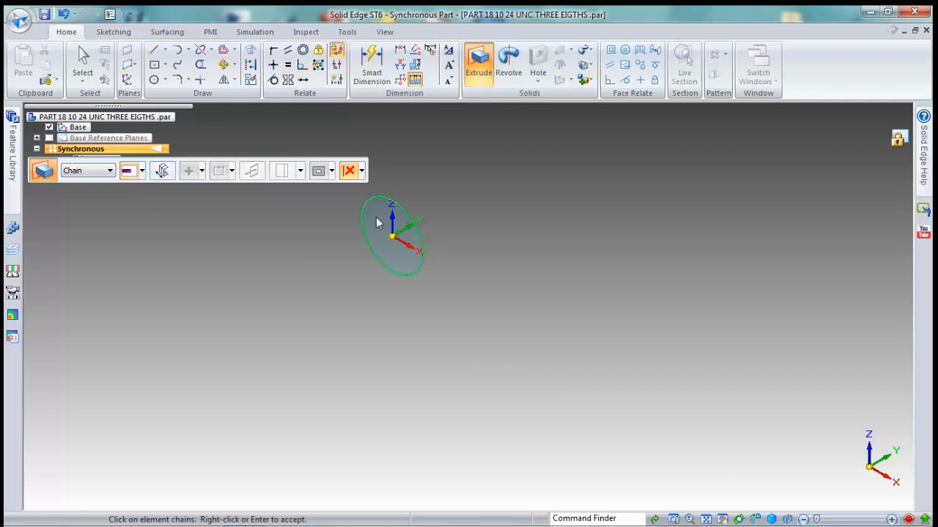
right_click(333, 250)
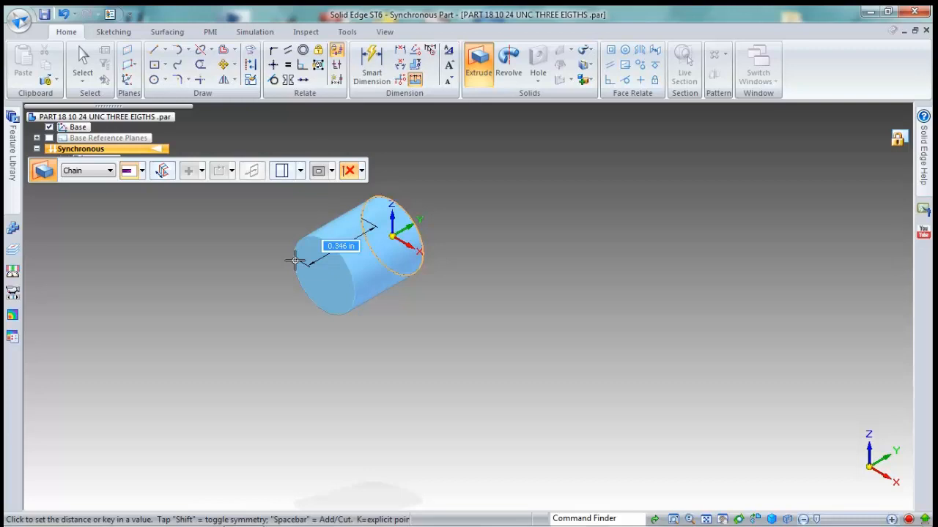
type(".1")
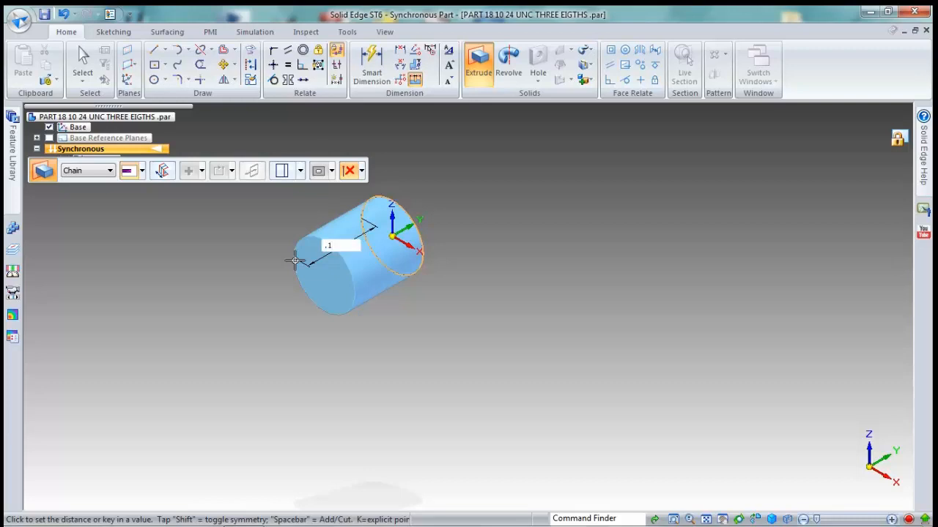
type("90\".75")
key("Return")
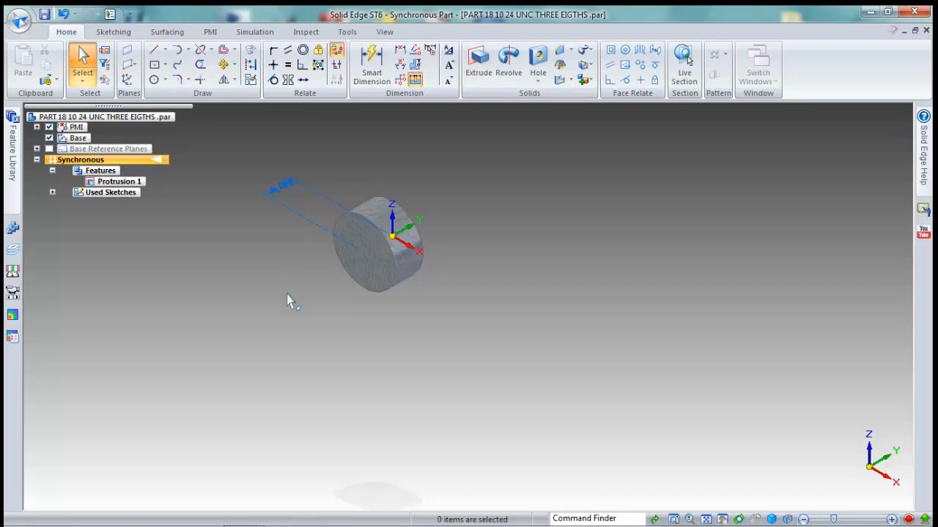
Step: Sketch a six-sided polygon centred on the cylinder's front face, with distance 5/32/2 in and a vertex pointing straight up
scroll(313, 269, "up", 1)
scroll(312, 269, "up", 1)
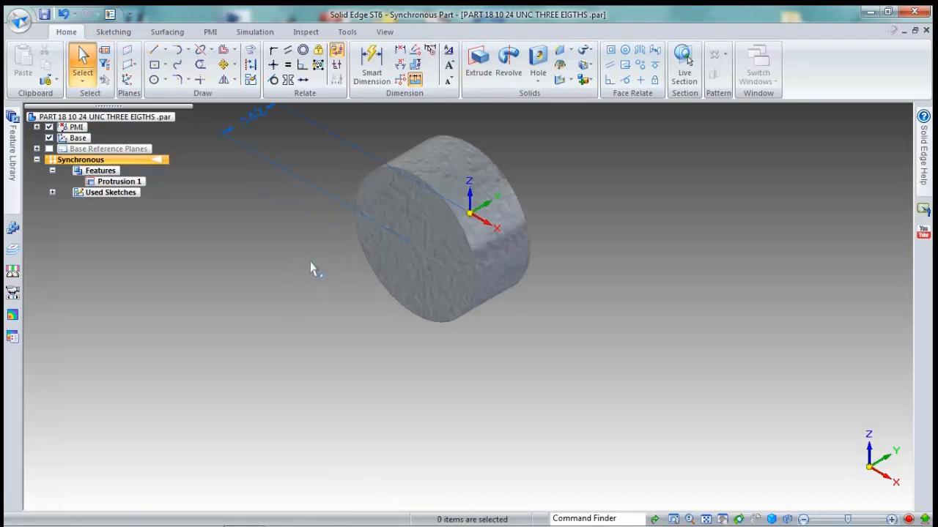
left_click(165, 66)
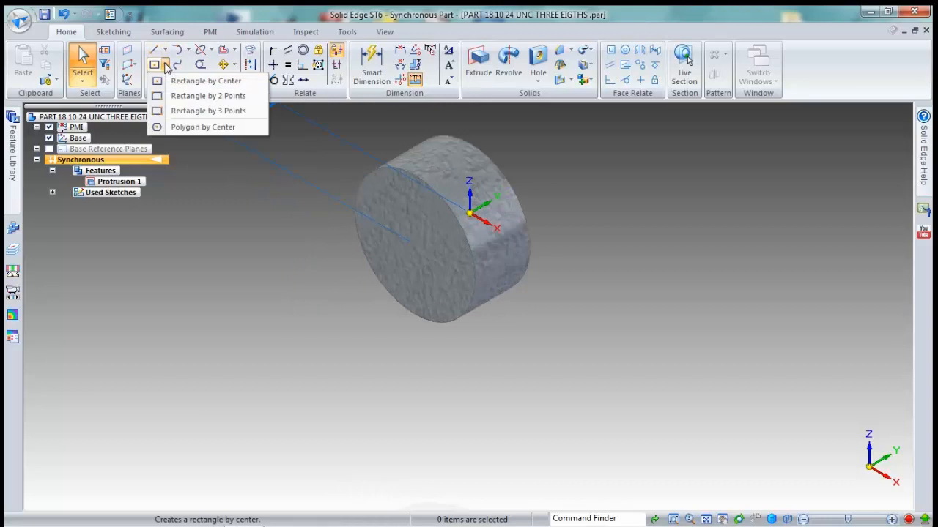
left_click(176, 127)
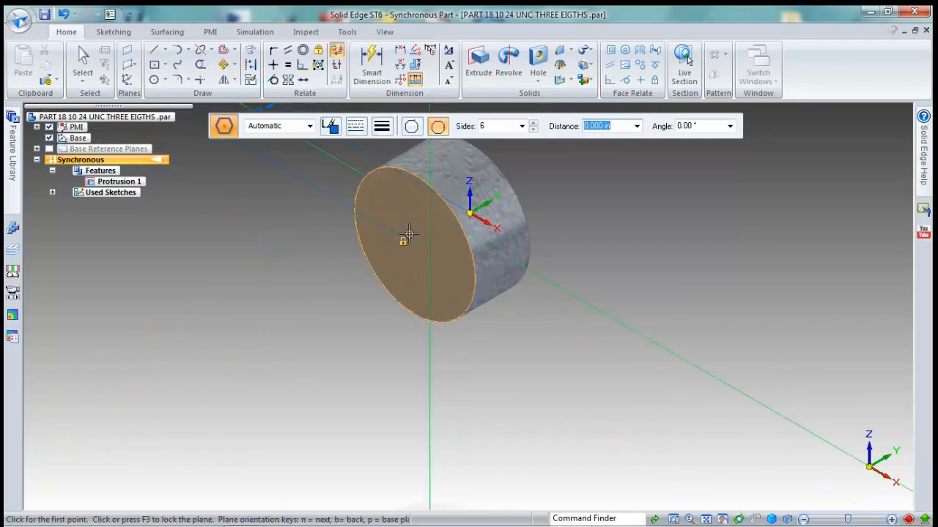
key("F3")
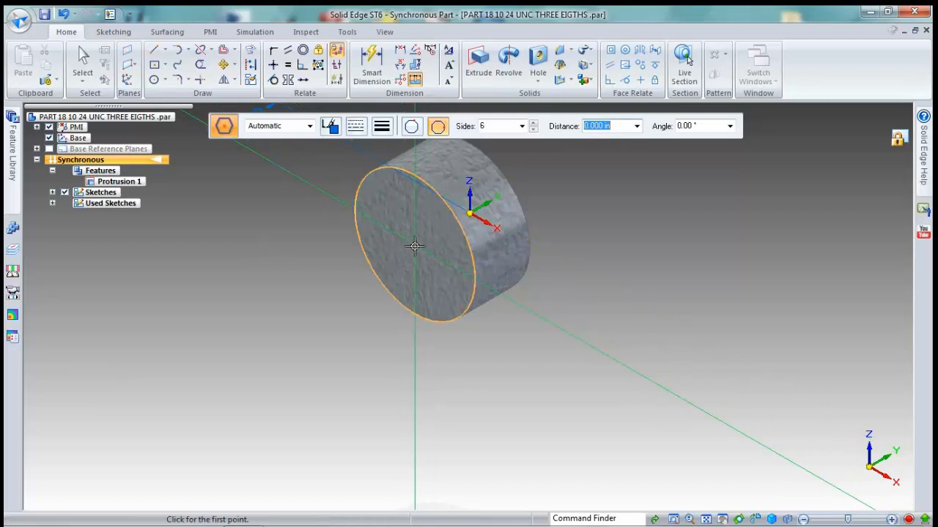
left_click(414, 245)
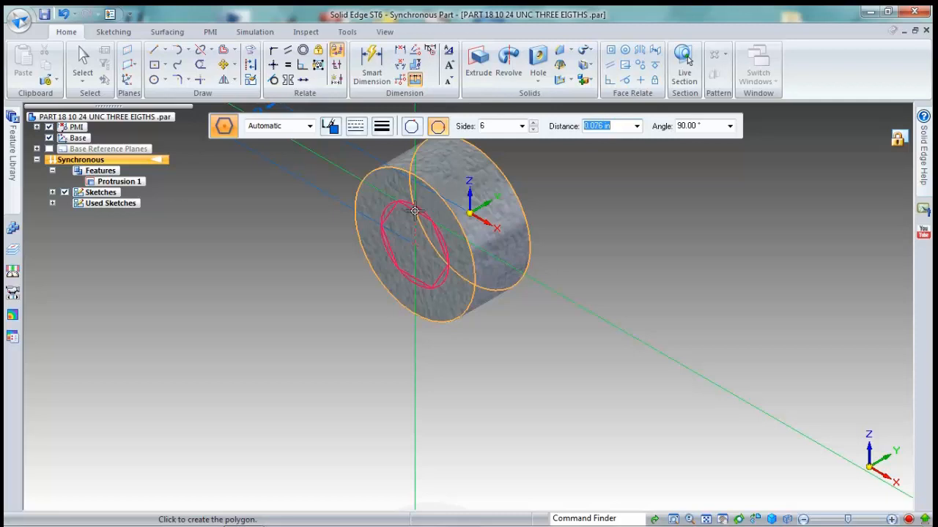
type("5/32/2")
key("Tab")
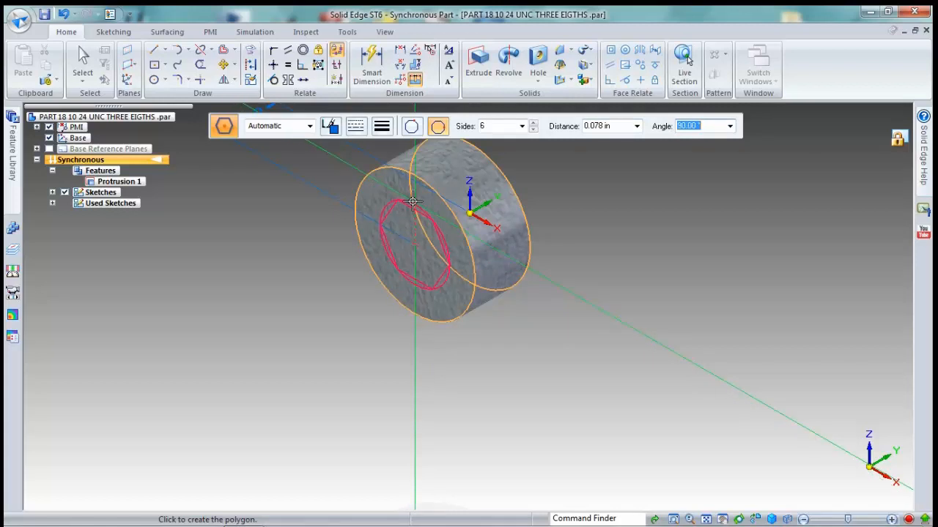
left_click(645, 241)
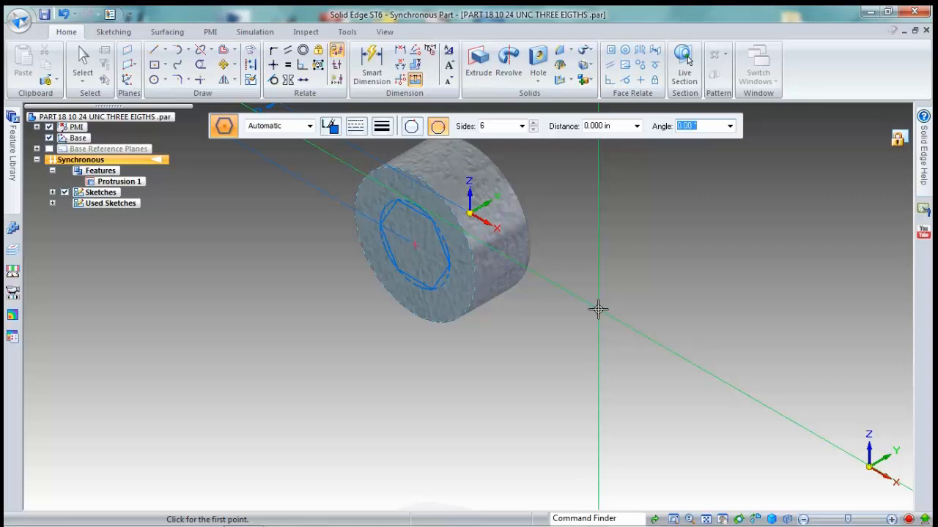
Step: Cut the hexagon into the cylinder from its front face with a distance of .190*.75 in
left_click(479, 63)
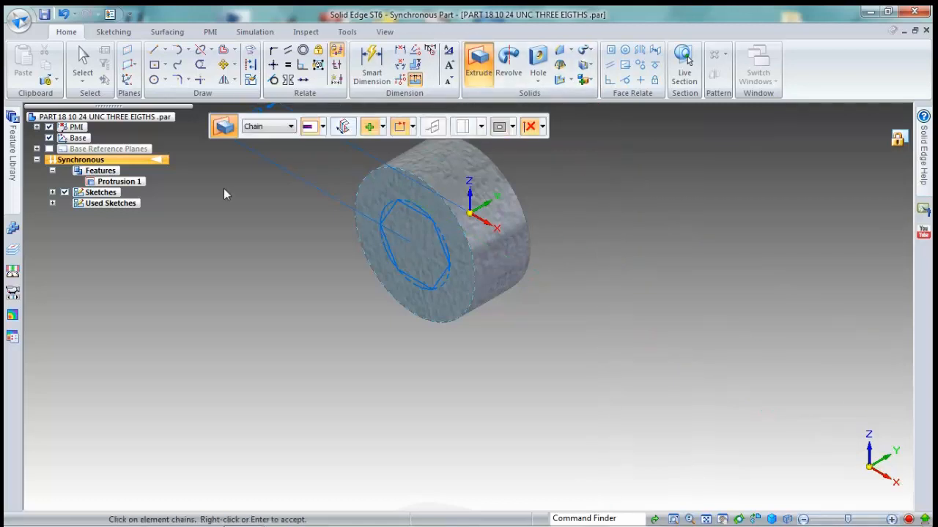
left_click(382, 127)
left_click(396, 160)
left_click(415, 214)
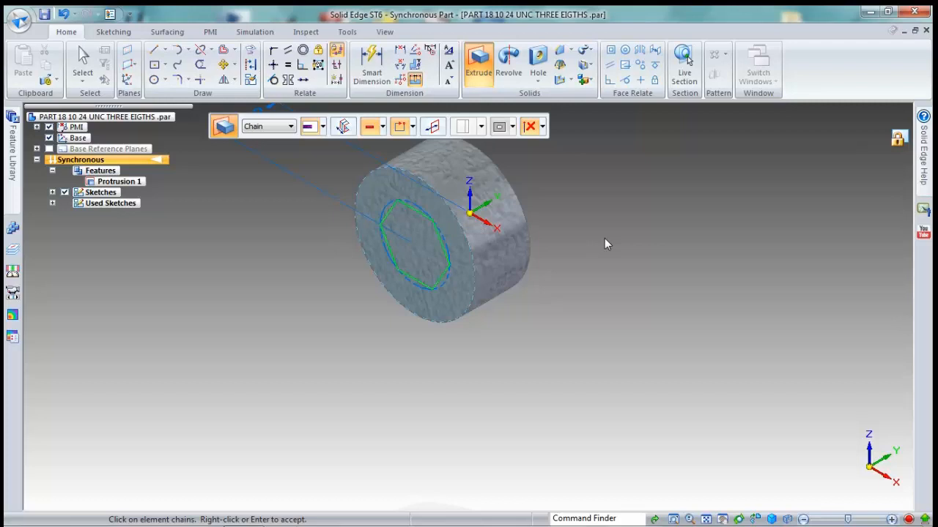
right_click(604, 239)
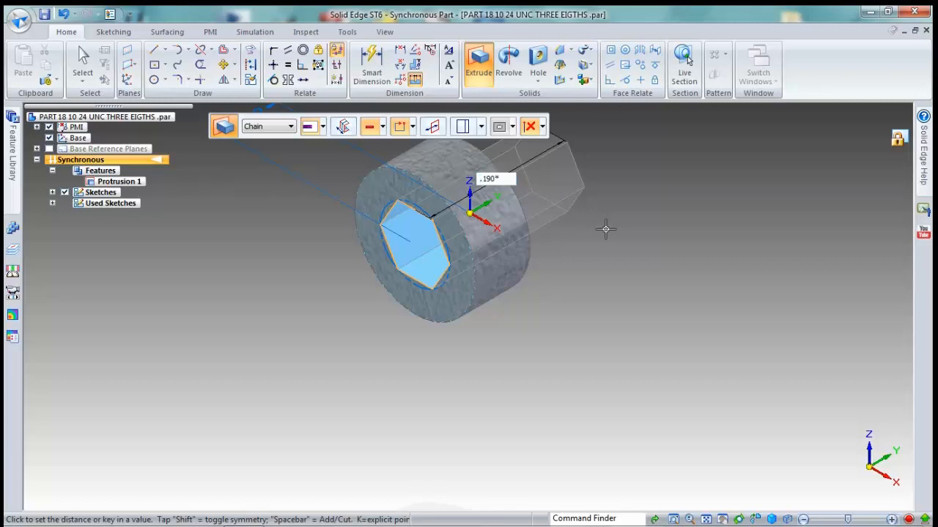
type("75")
key("Return")
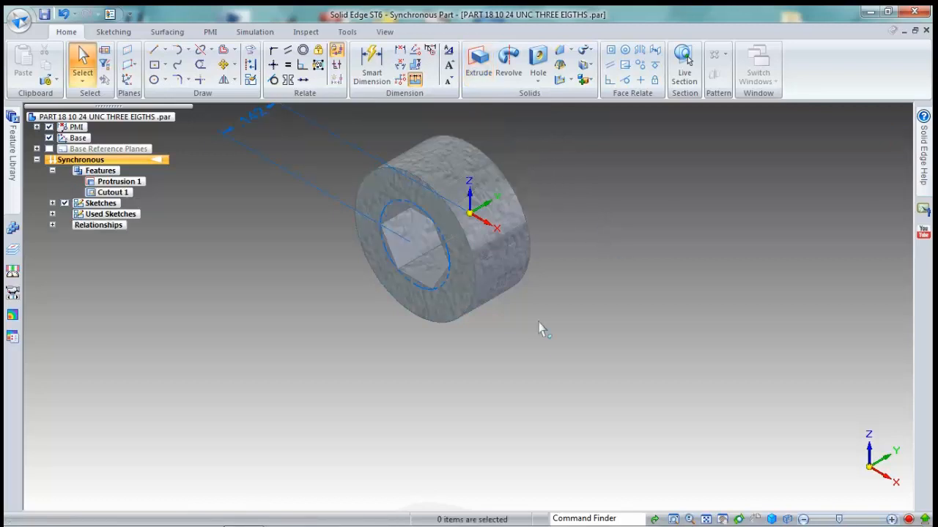
Step: Chamfer the outer edge of the cylinder's front face with equal setbacks of .015 in
mouse_move(538, 329)
middle_mouse_down()
mouse_move(608, 310)
mouse_move(544, 335)
middle_mouse_up()
left_click(572, 53)
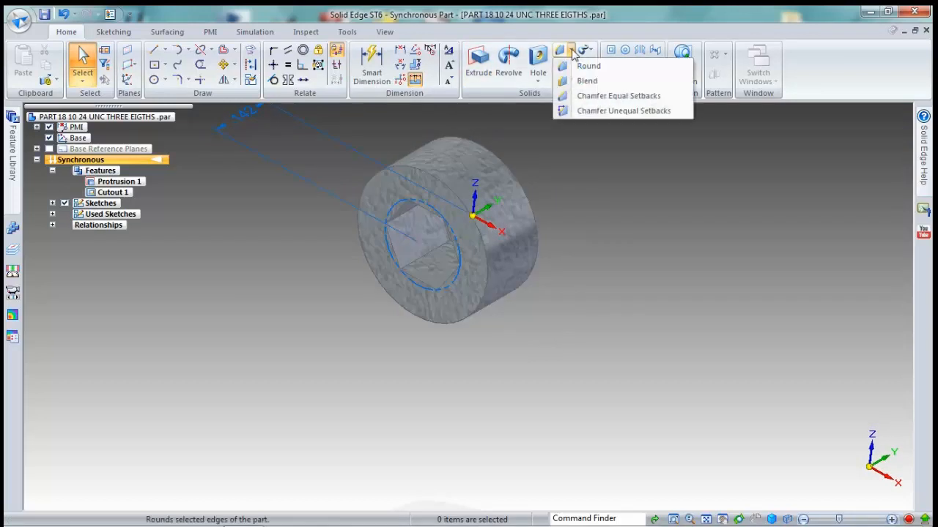
left_click(595, 95)
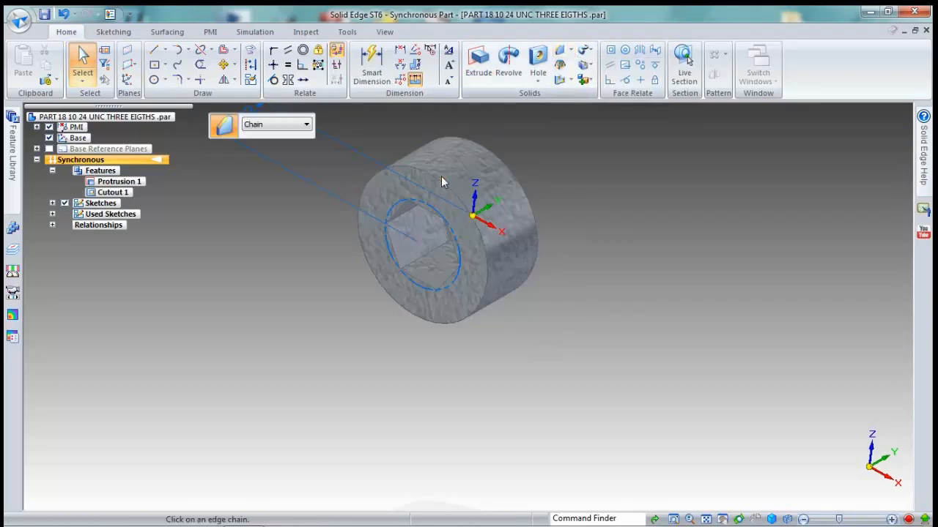
left_click(440, 186)
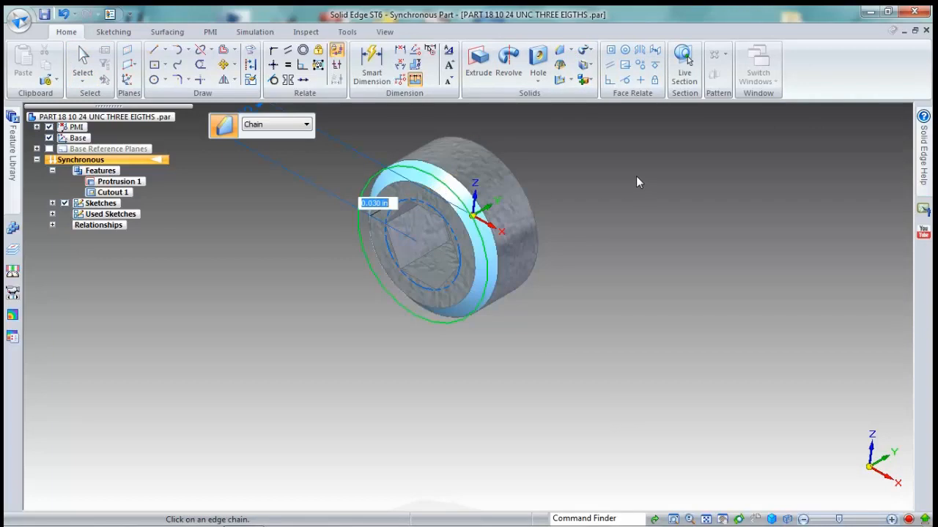
type(".015")
key("Return")
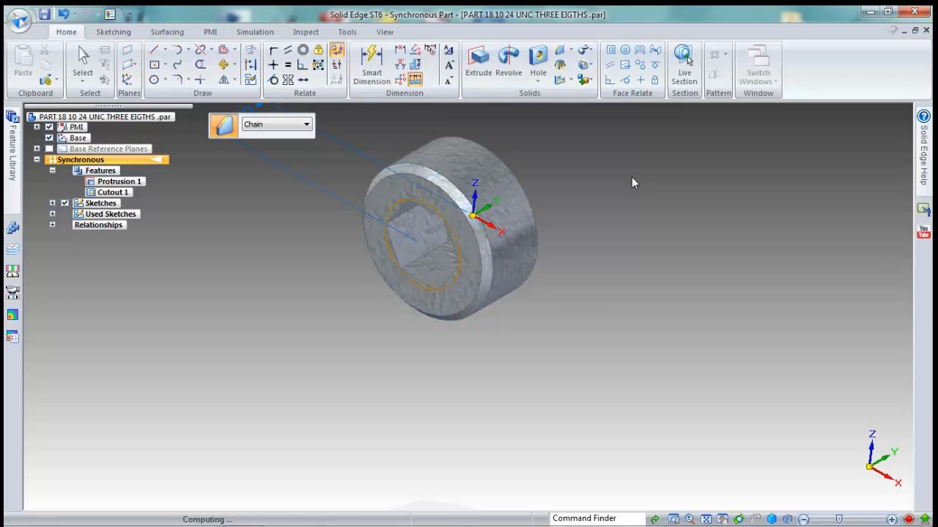
Step: Undo the front edge chamfer and the hexagonal cut, keeping the hexagon sketch
middle_click_drag(711, 248, 757, 263)
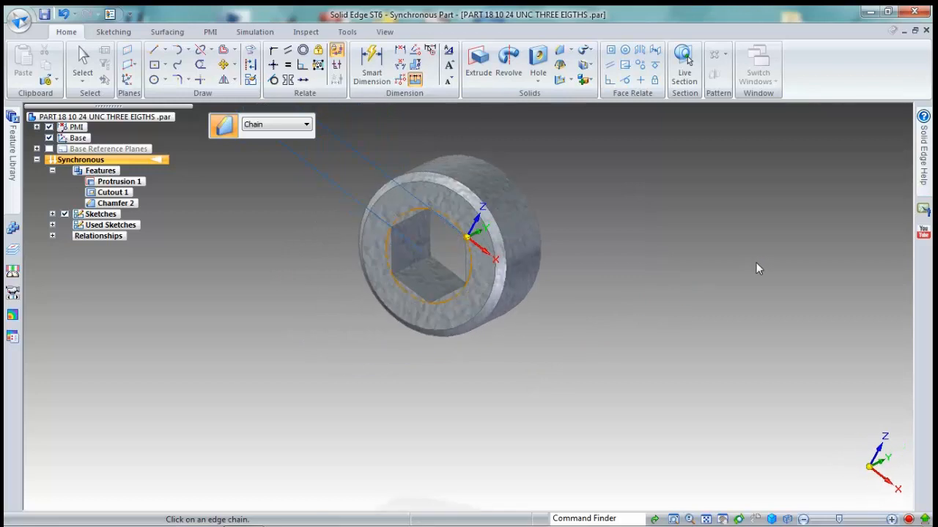
left_click(430, 252)
right_click(647, 265)
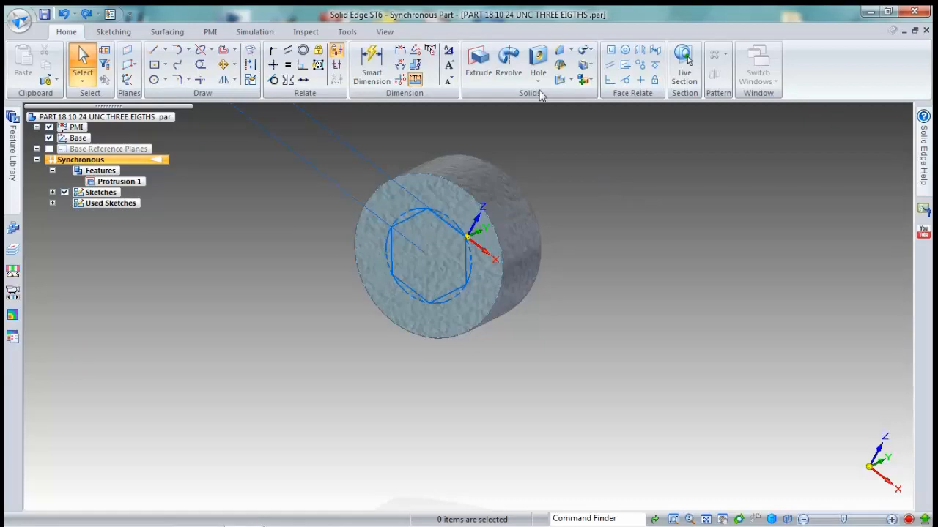
left_click(474, 81)
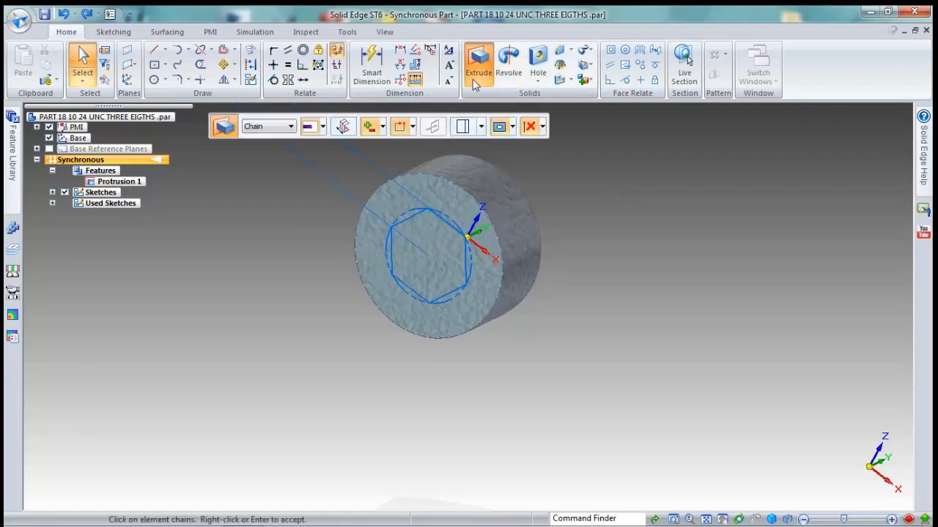
left_click(382, 128)
left_click(388, 159)
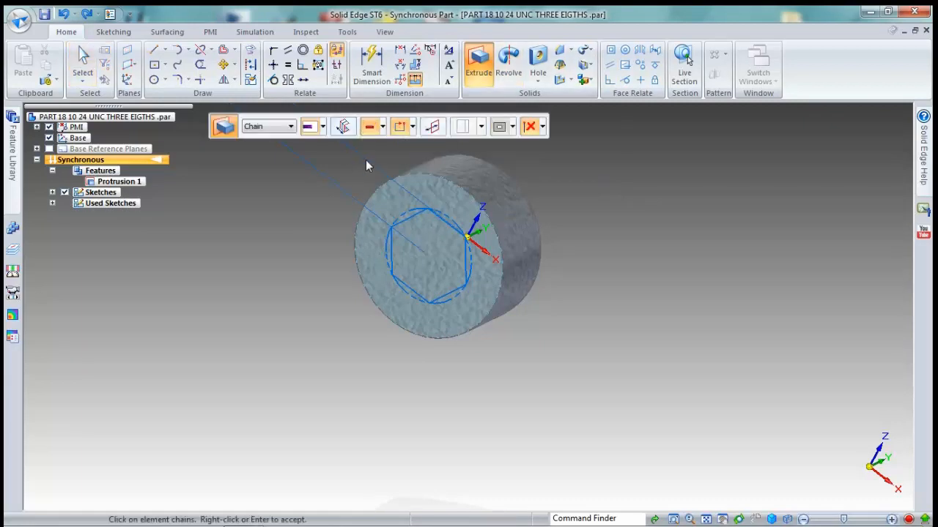
left_click(443, 226)
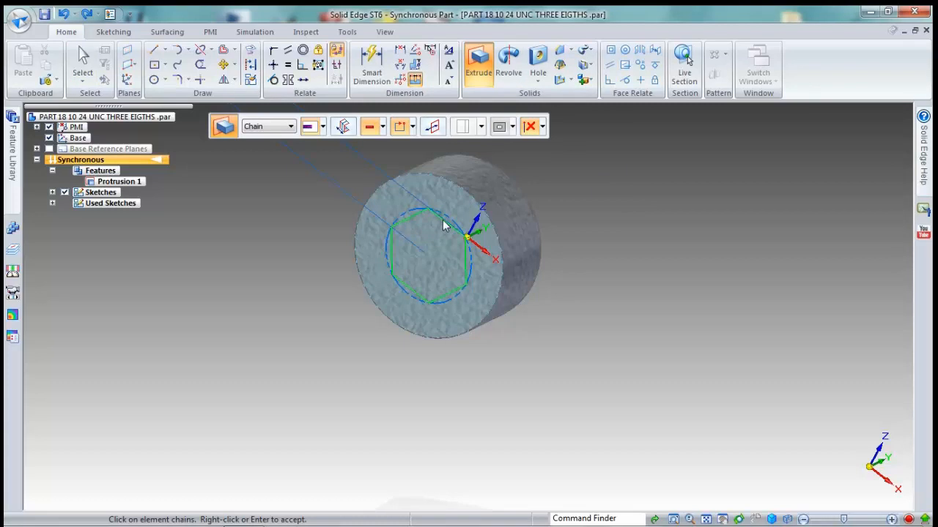
right_click(540, 213)
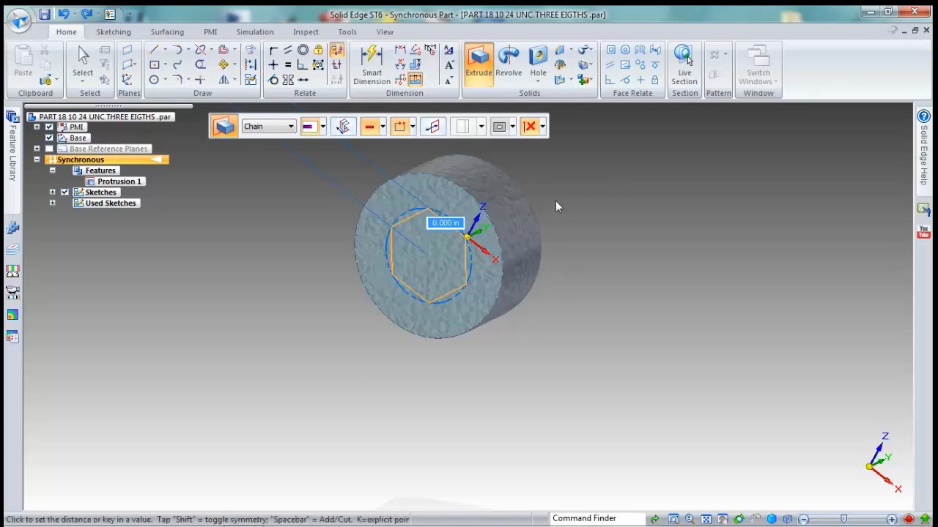
middle_click_drag(571, 196, 442, 249)
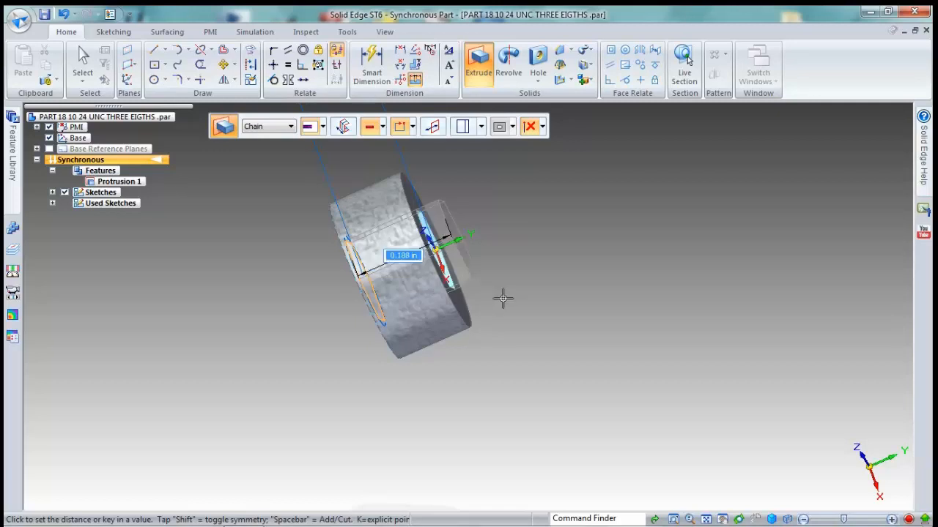
left_click(456, 377)
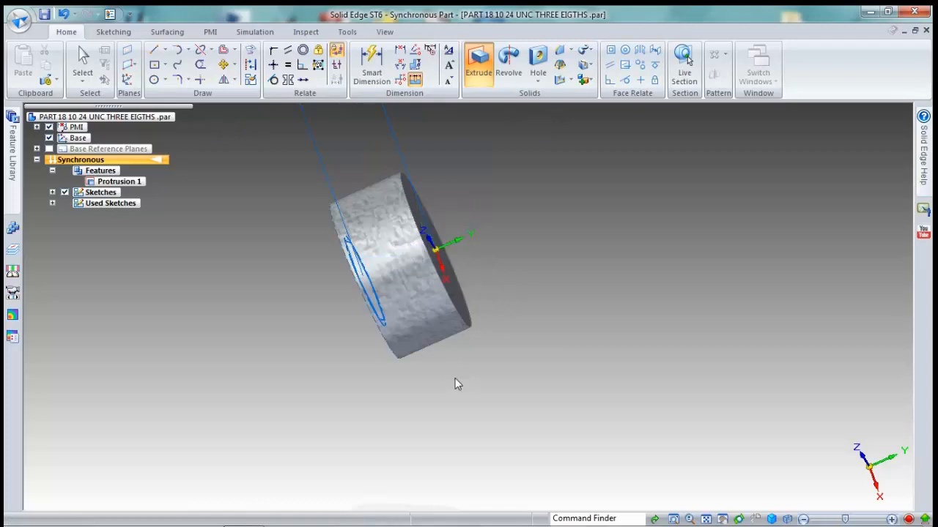
key("Escape")
Step: Set the cylinder's length dimension to .190 in, moving only the back face and suspending the live rules that block it
scroll(455, 378, "down", 3)
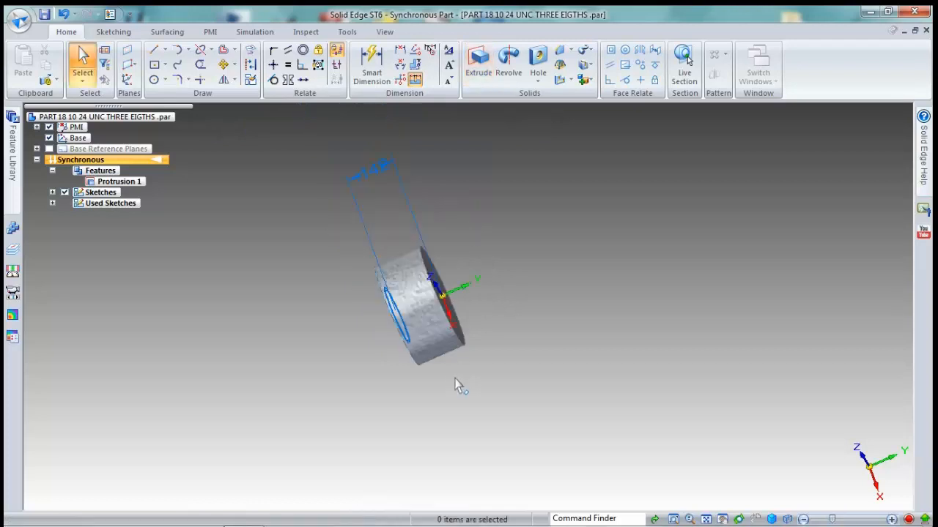
left_click(376, 178)
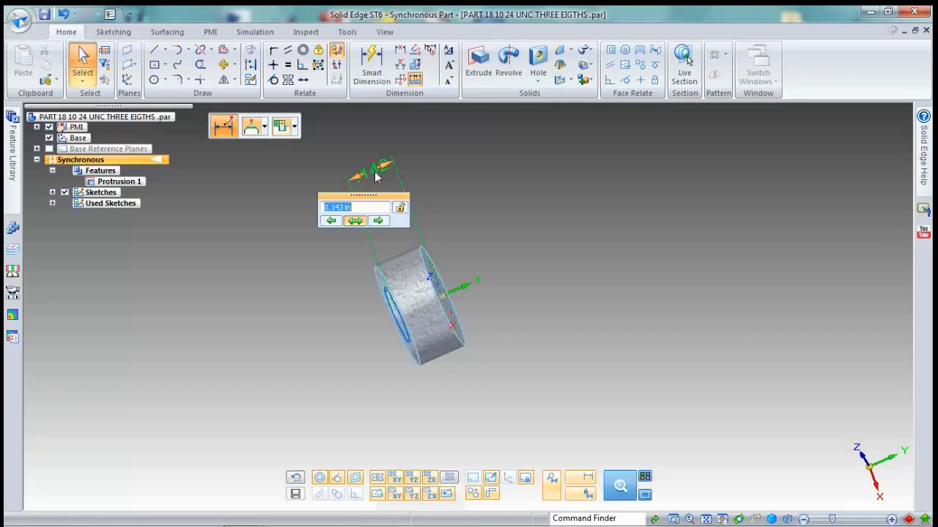
left_click(378, 221)
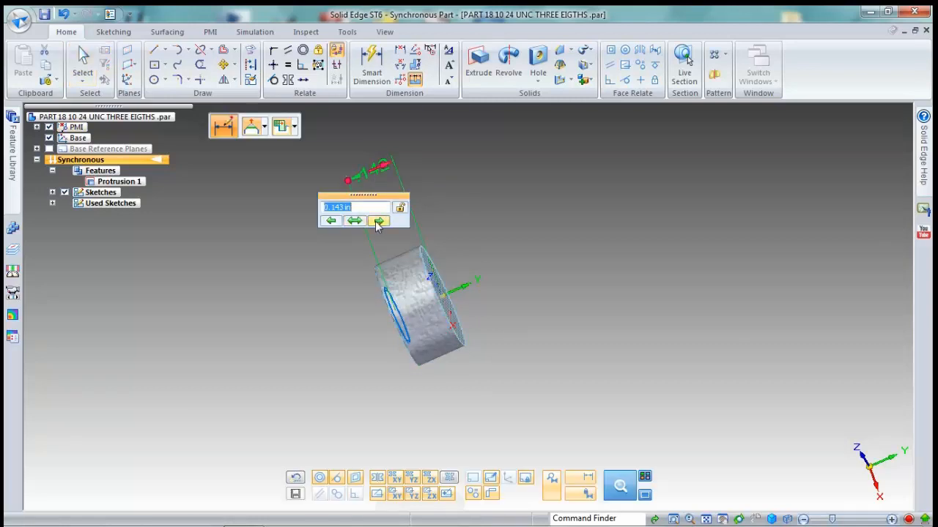
type(".190")
key("Return")
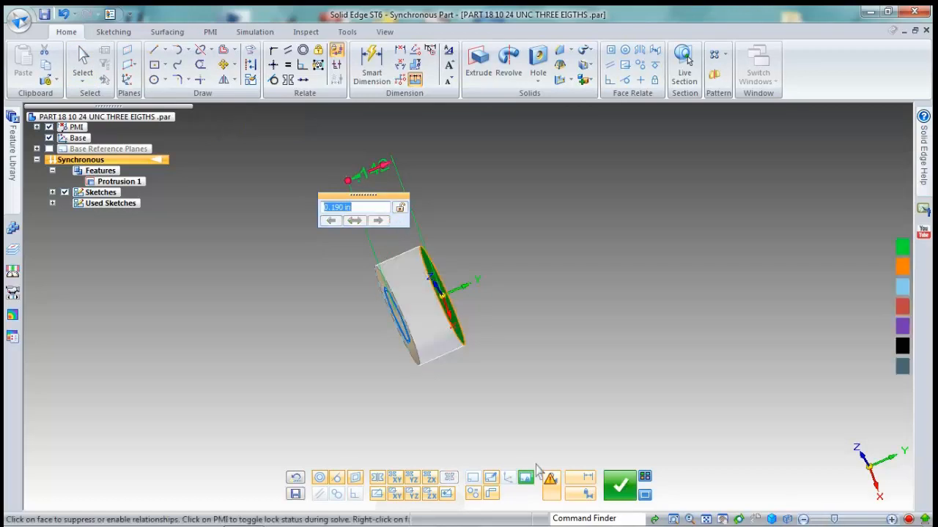
left_click(558, 493)
left_click(580, 496)
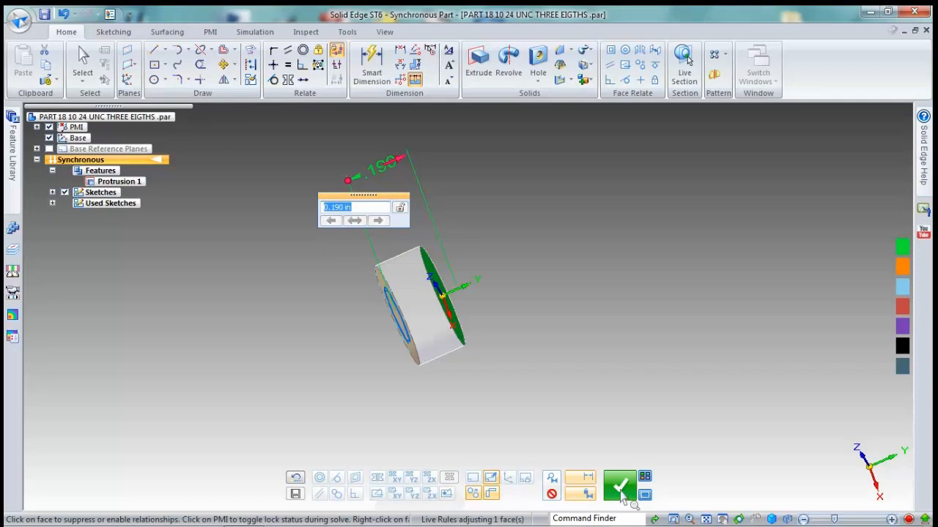
left_click(622, 496)
key("Escape")
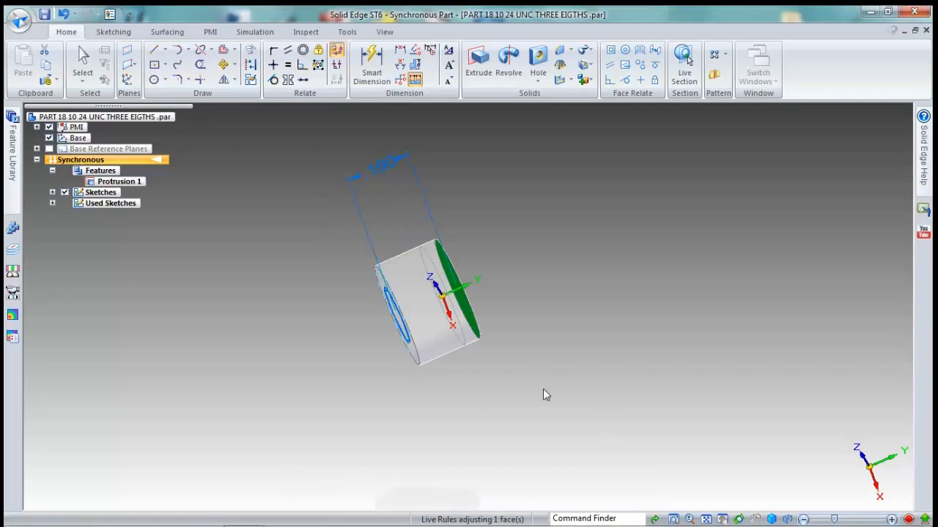
Step: Try to extrude the hexagon sketch .190*.75 in into the cylinder as added material
middle_click_drag(491, 395, 581, 377)
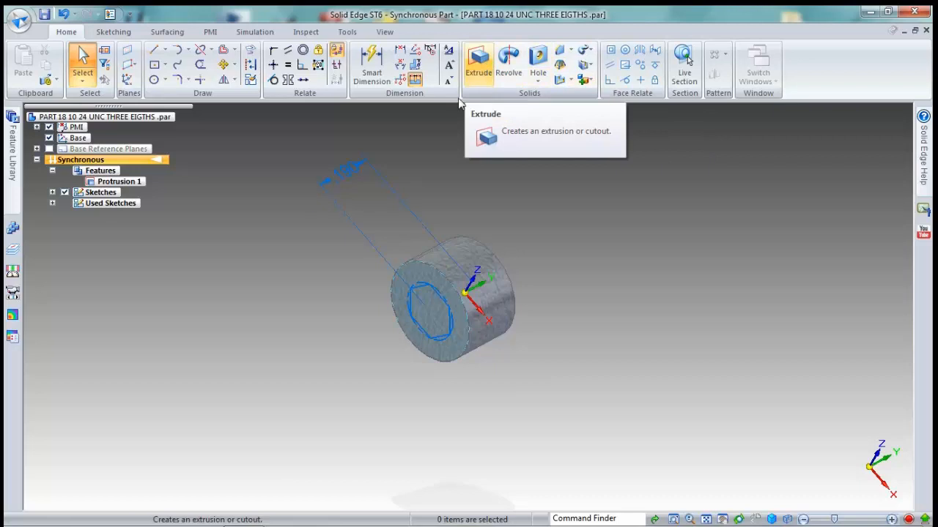
left_click(487, 64)
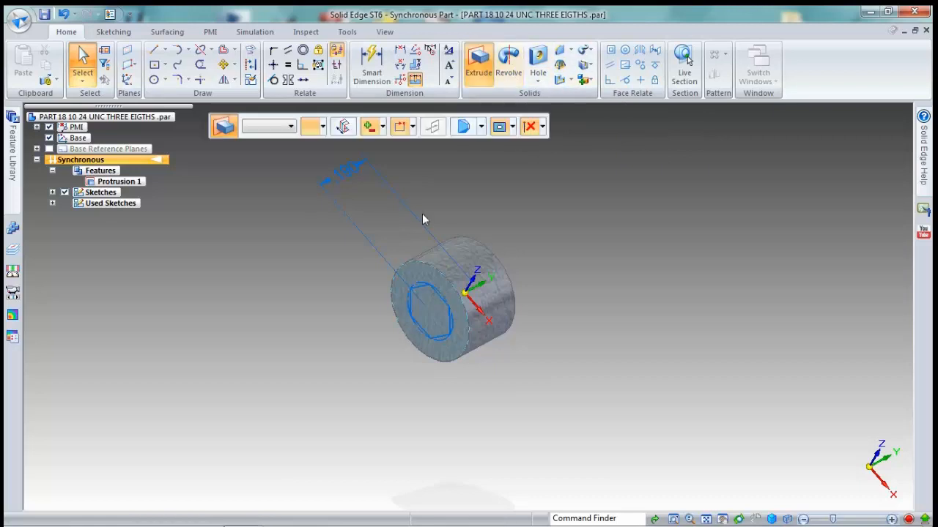
left_click(449, 296)
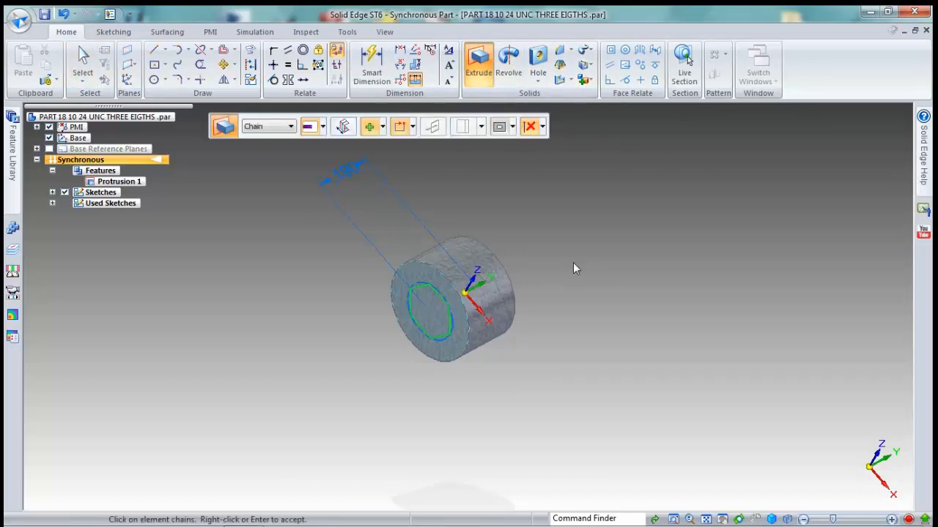
right_click(572, 264)
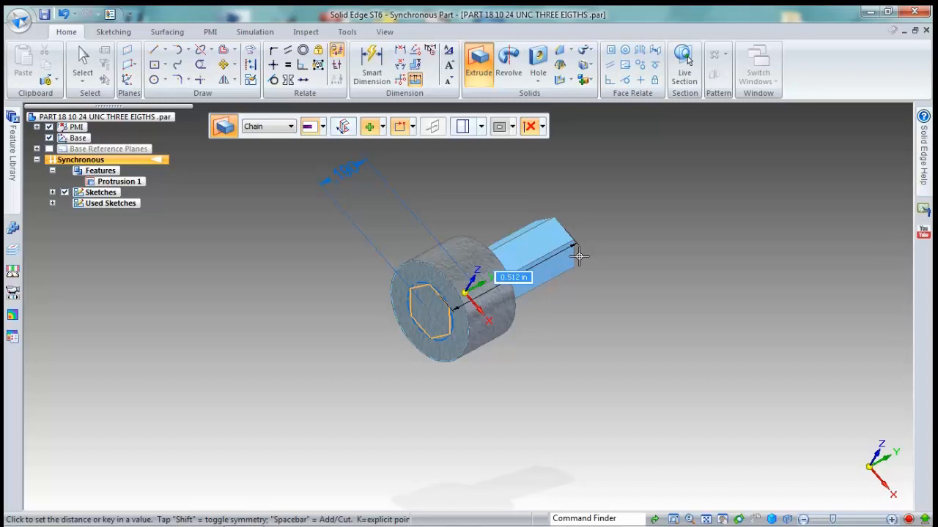
type(".190*.75")
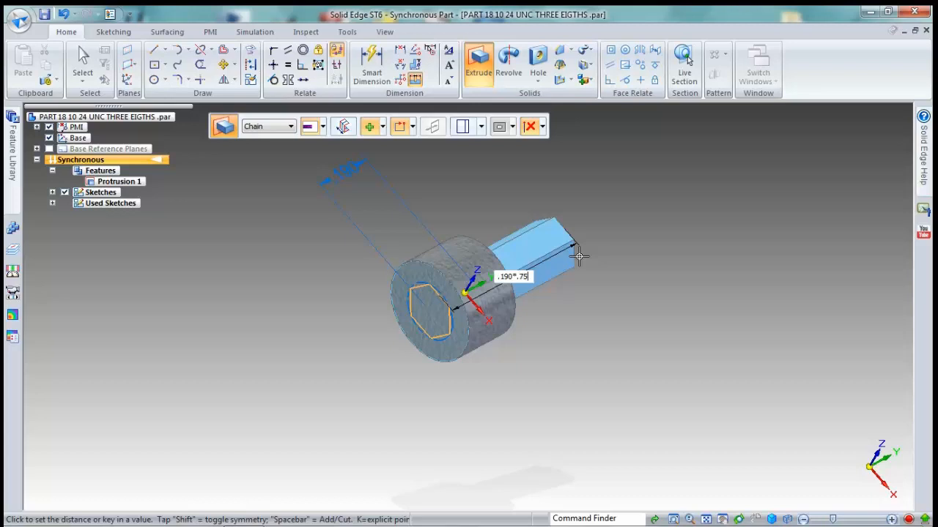
key("Return")
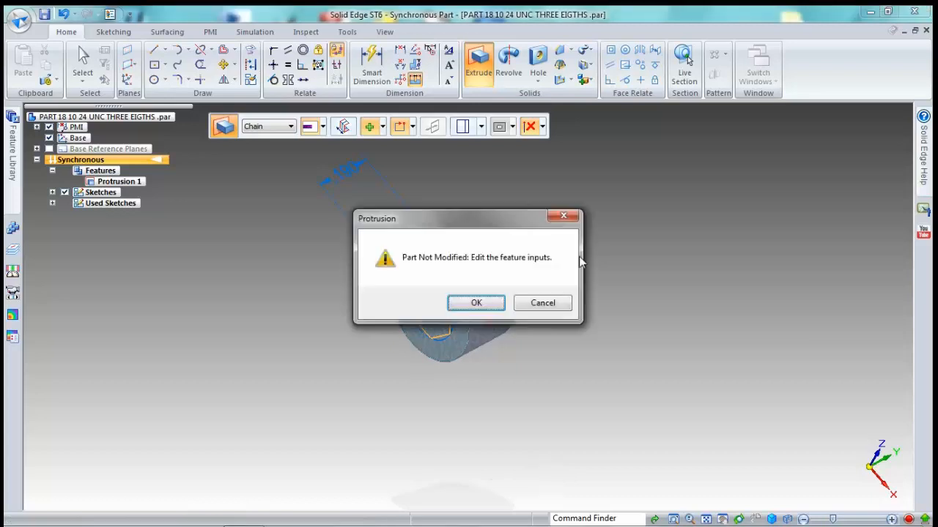
left_click(496, 301)
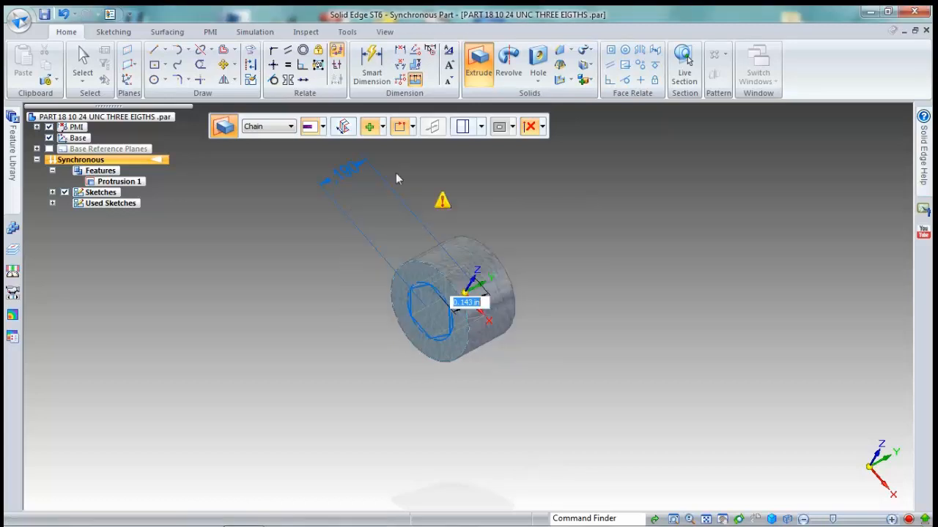
Step: Change the hexagon's extrusion to remove material and cut it .190*.75 in deep into the cylinder
left_click(382, 126)
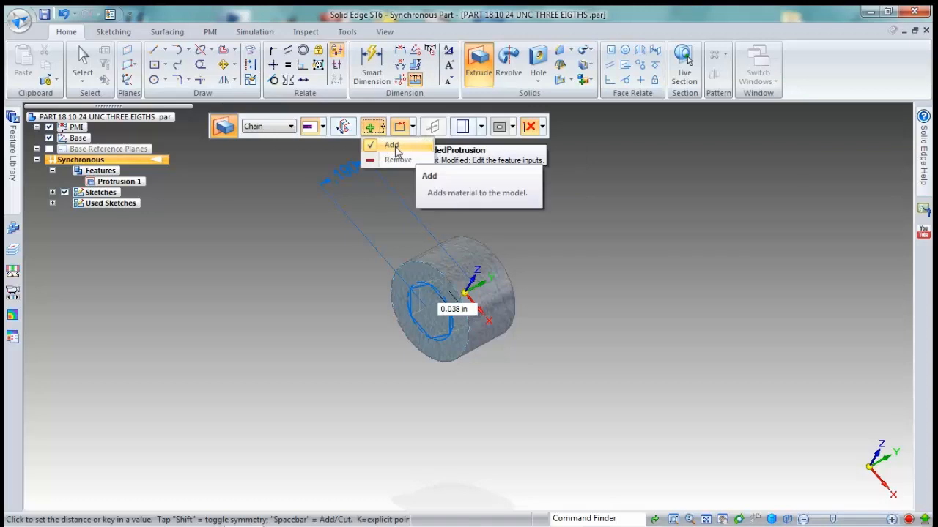
left_click(389, 160)
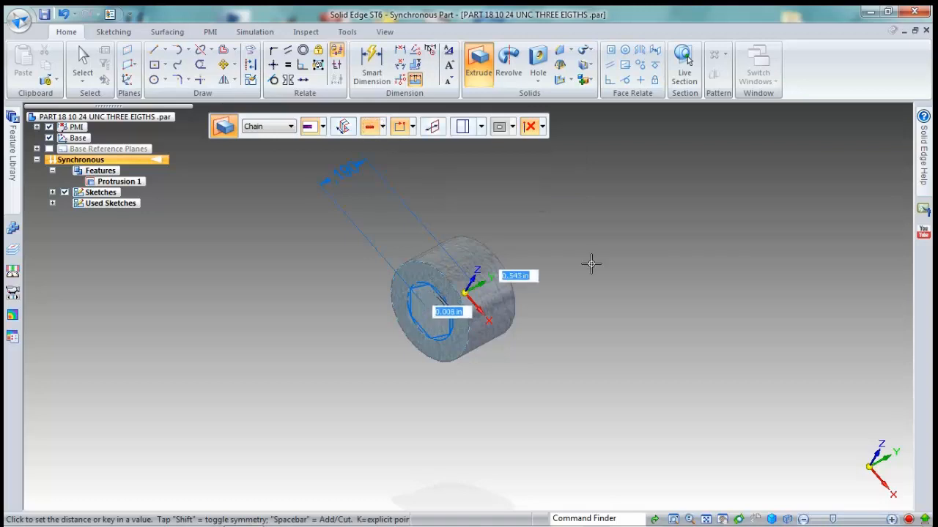
type(".190*.7")
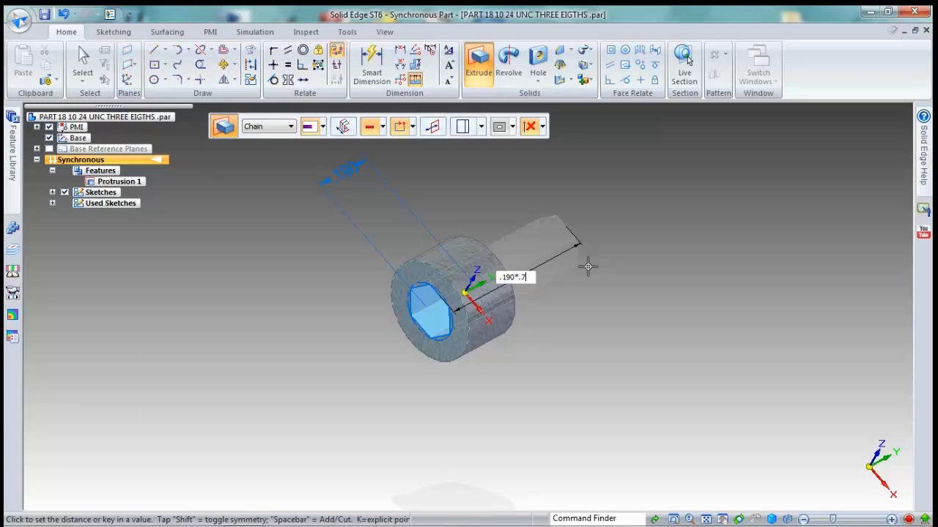
type("5")
key("Return")
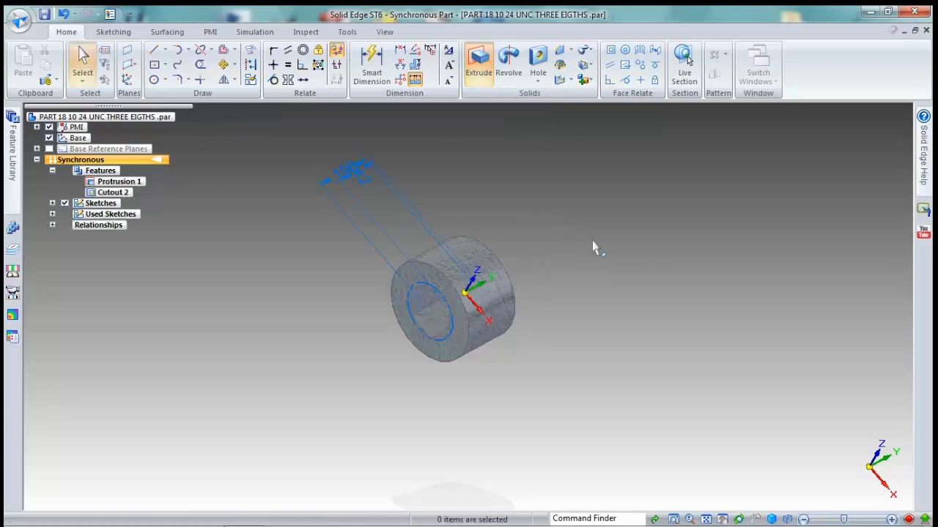
Step: Chamfer the outer circular edge of the socket-side face with equal setbacks of 0.015 in
middle_click_drag(554, 307, 576, 251)
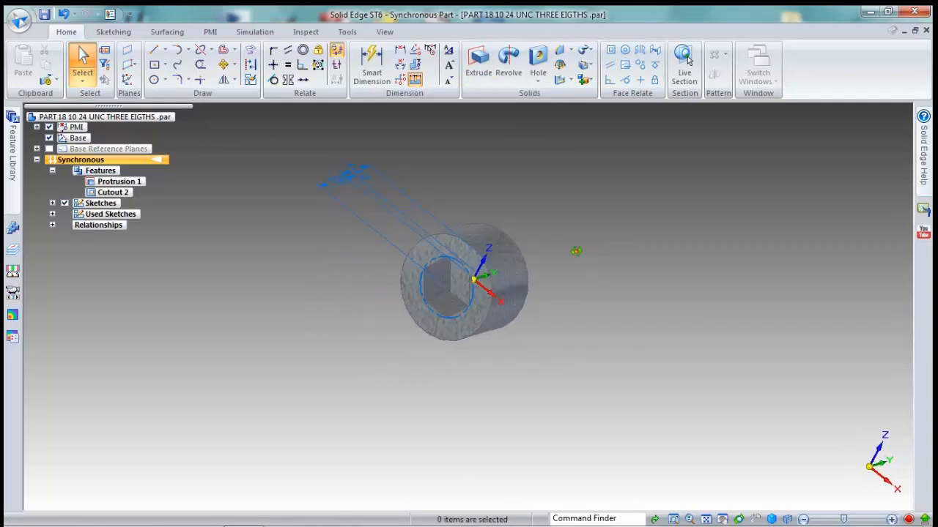
left_click(575, 53)
left_click(601, 98)
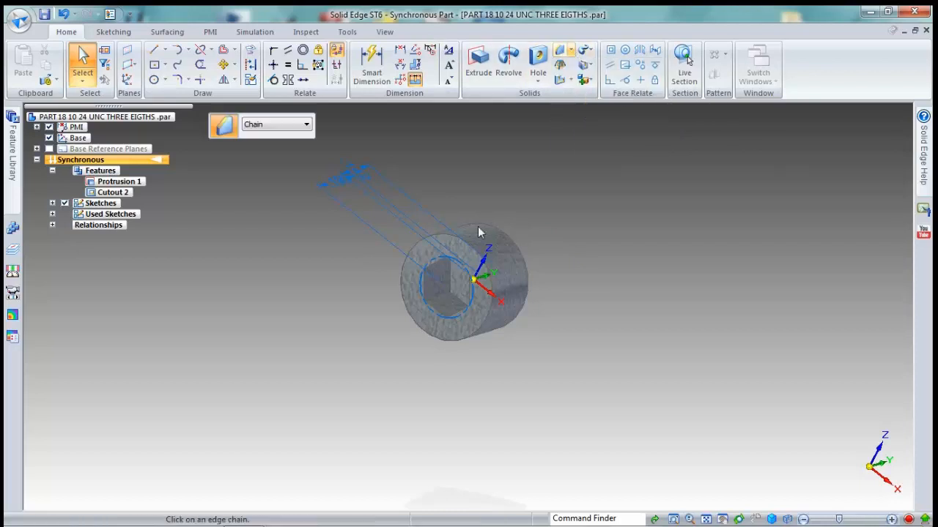
left_click(467, 244)
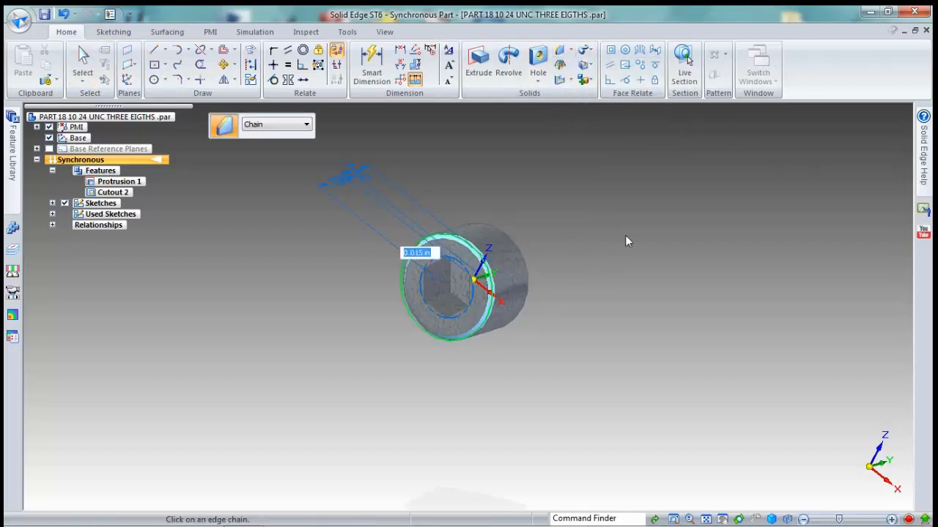
middle_click_drag(626, 243, 498, 427)
key("Return")
key("Escape")
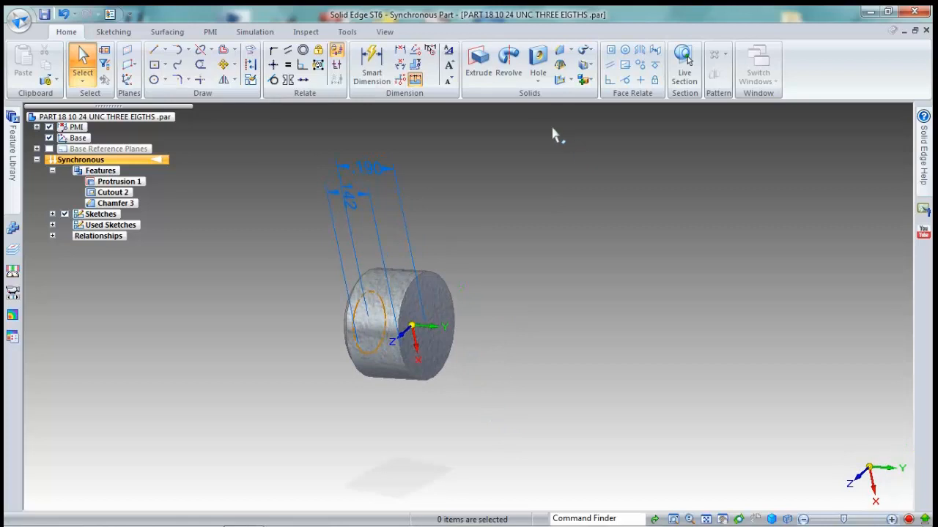
Step: Sketch a circle about 0.156 in in diameter on the cylinder's back face, concentric with the face
left_click(156, 81)
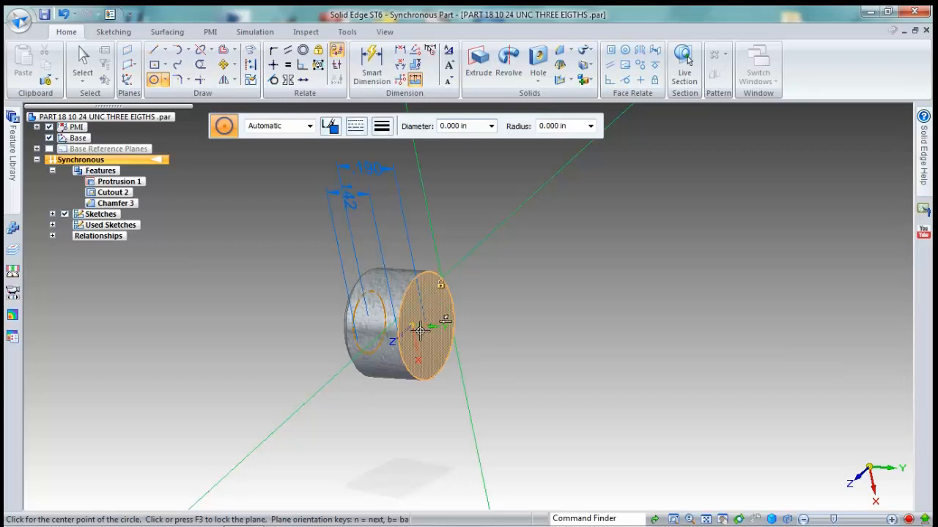
key("F3")
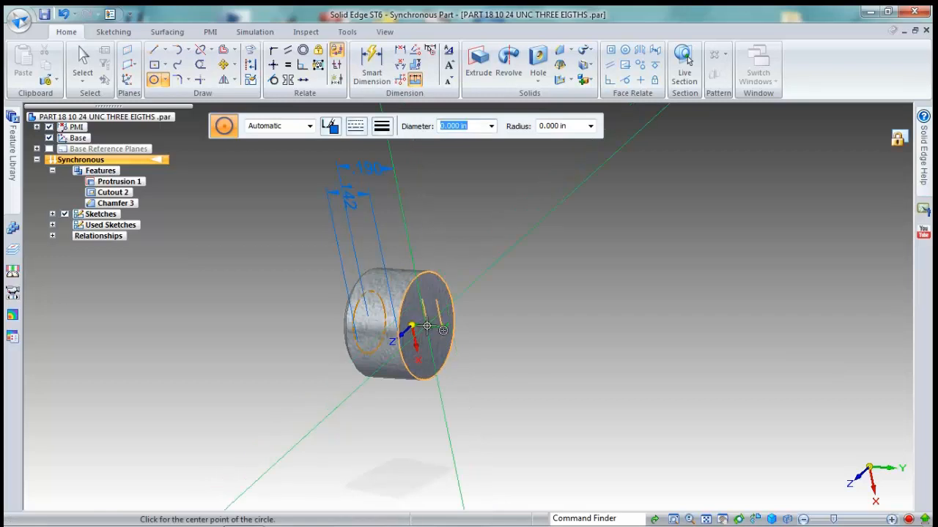
left_click(426, 326)
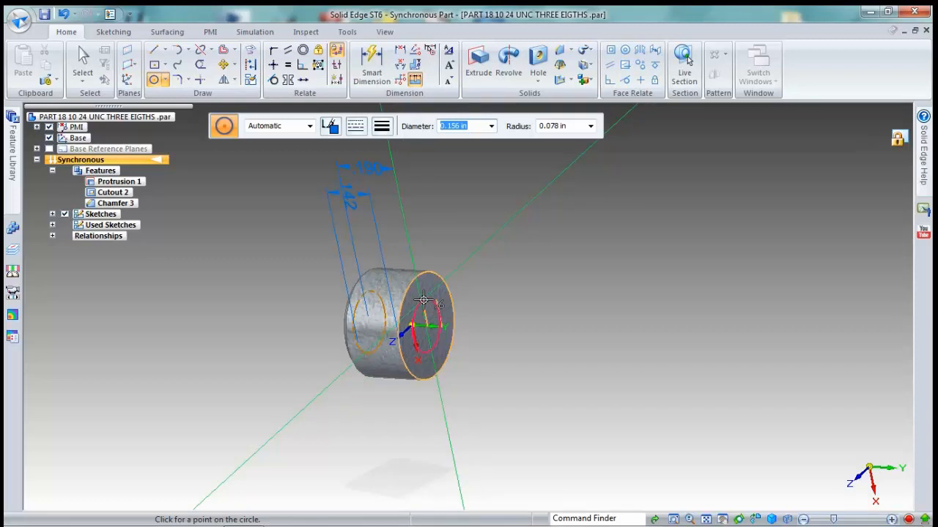
left_click(423, 299)
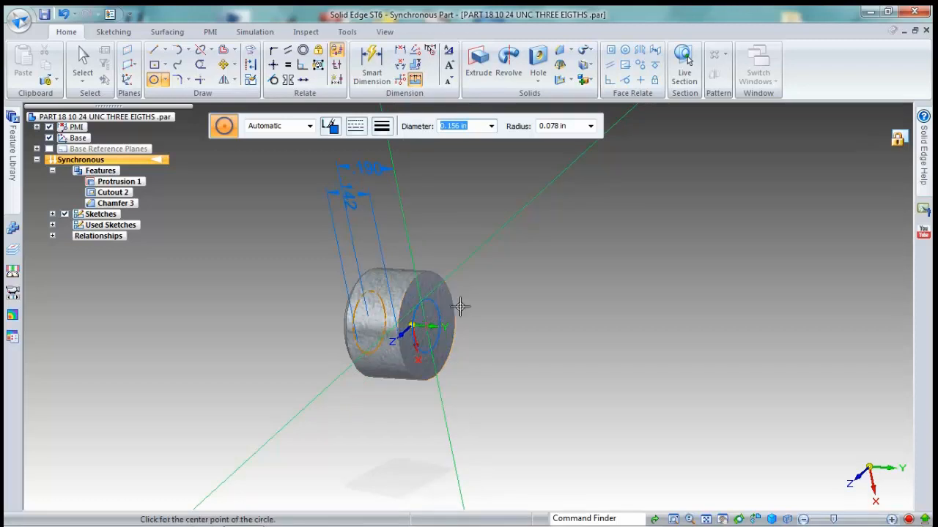
Step: Extrude the circle on the head's back face 5/8 in outward to form the bolt shank
left_click(477, 62)
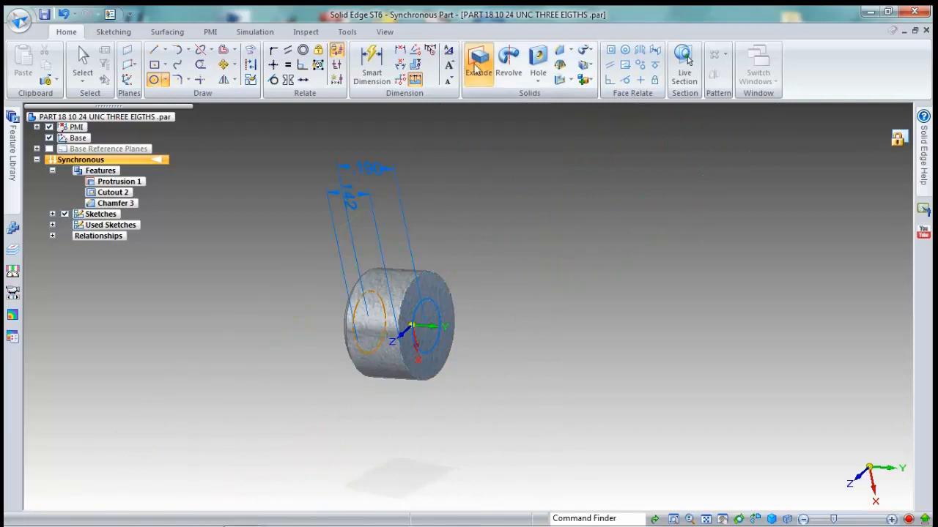
left_click(435, 311)
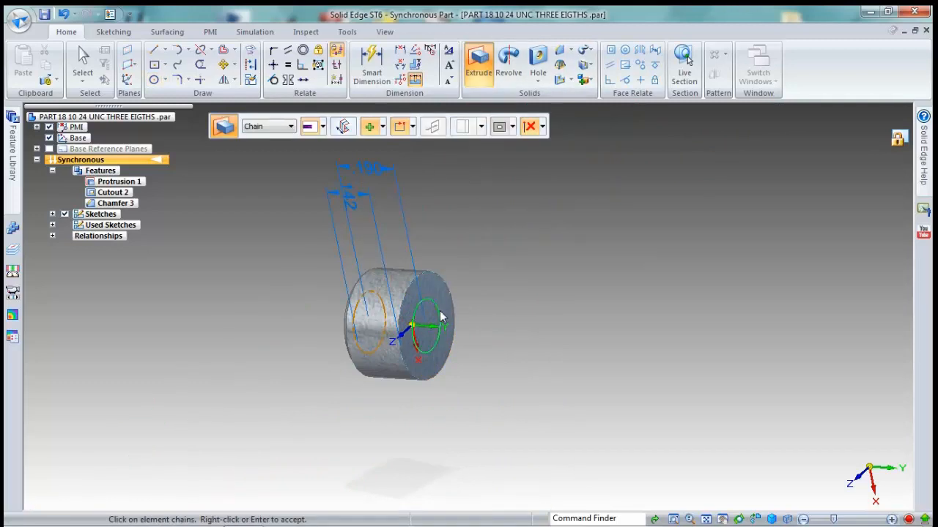
right_click(541, 320)
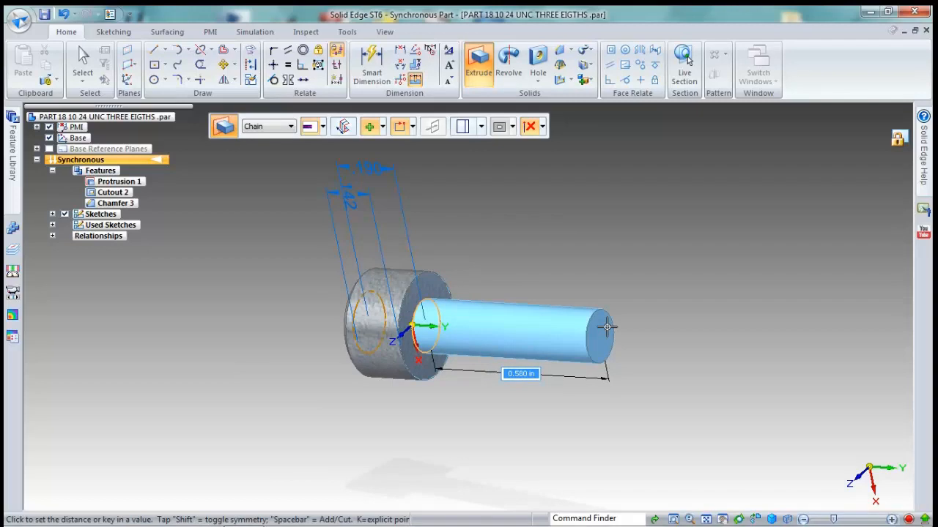
type("5/8")
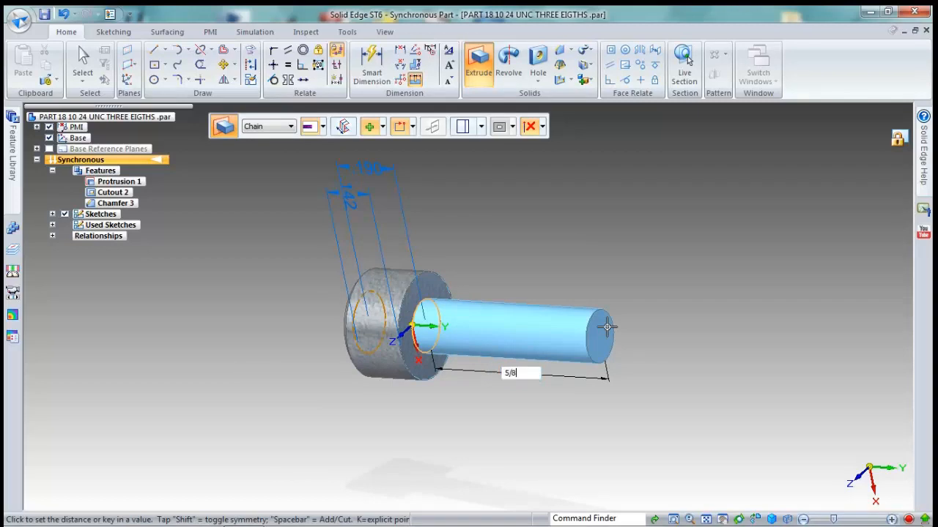
key("Return")
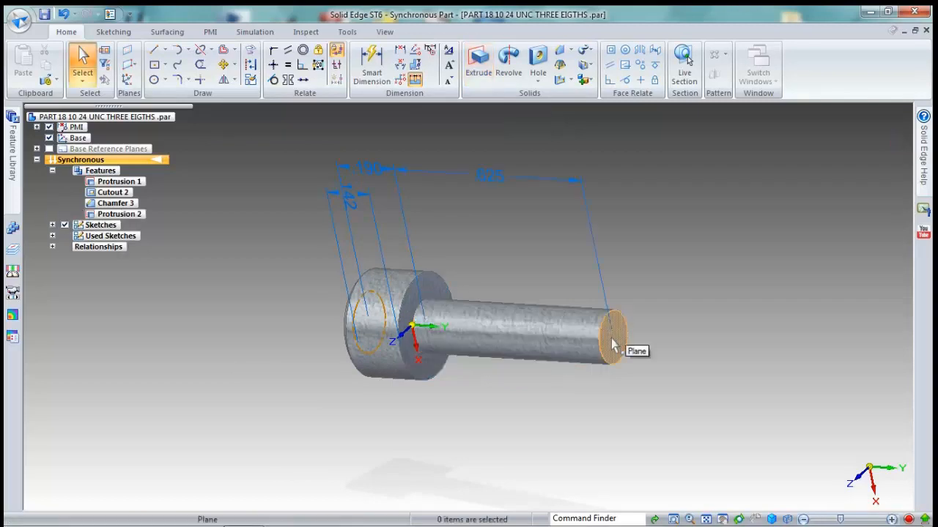
right_click(598, 396)
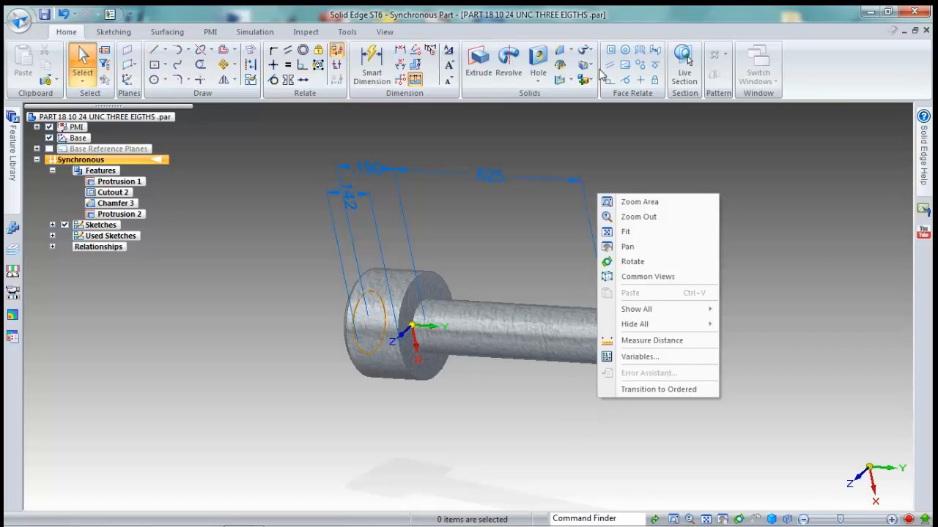
Step: Add a straight #10-24 UNC thread over the shank's full cylinder extent, accepting the diameter change to match the thread
left_click(540, 82)
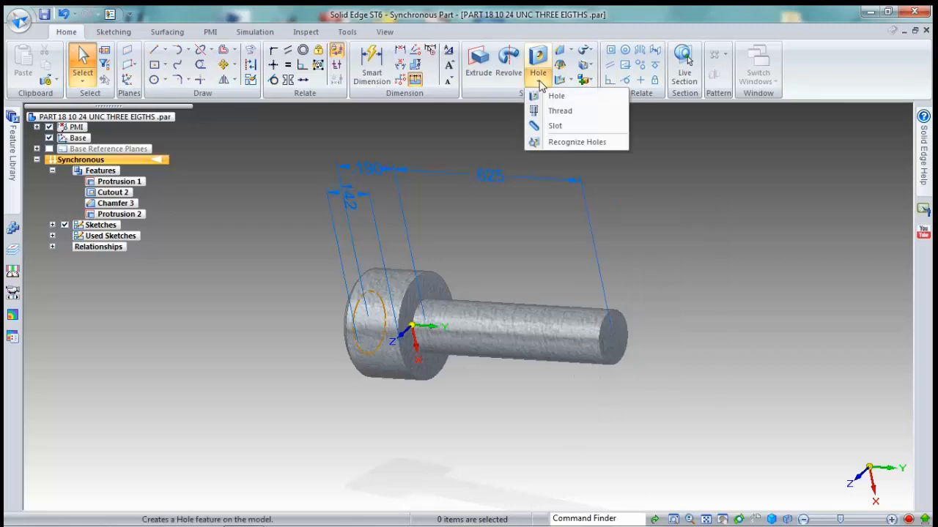
left_click(559, 111)
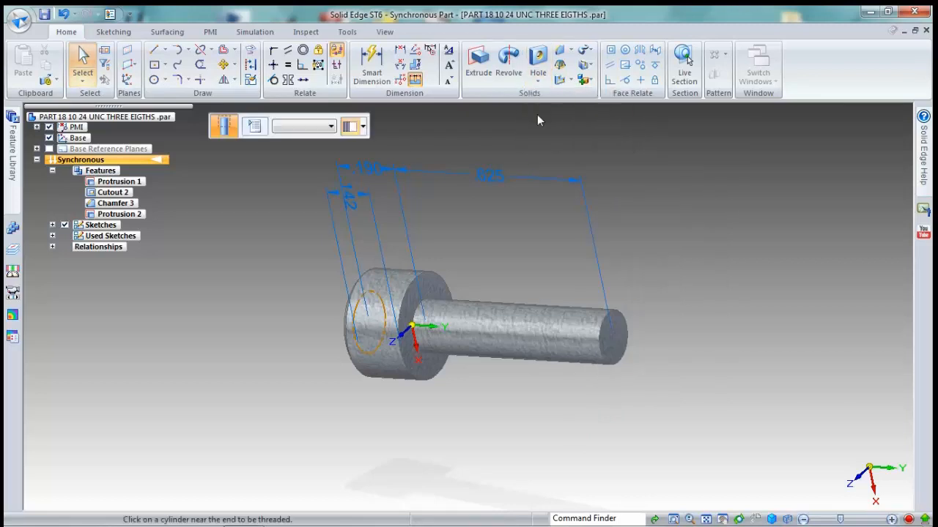
left_click(254, 127)
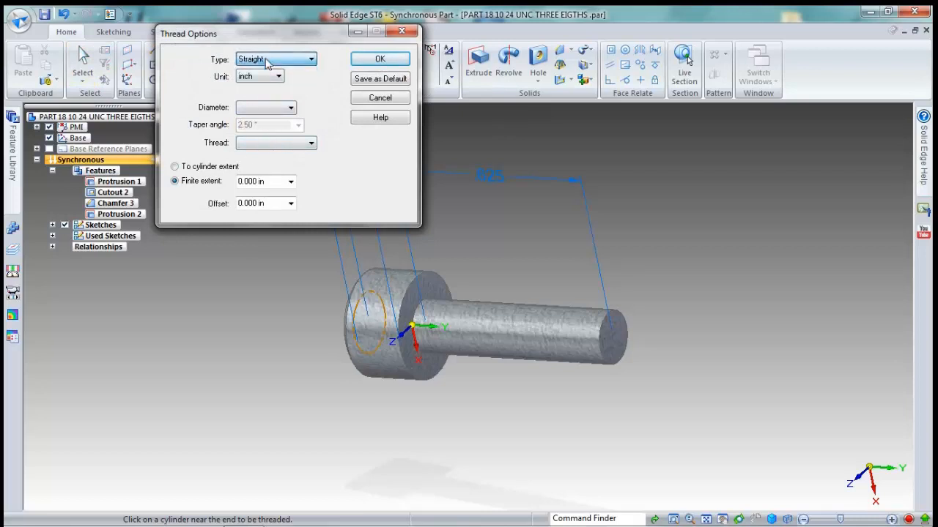
left_click(247, 147)
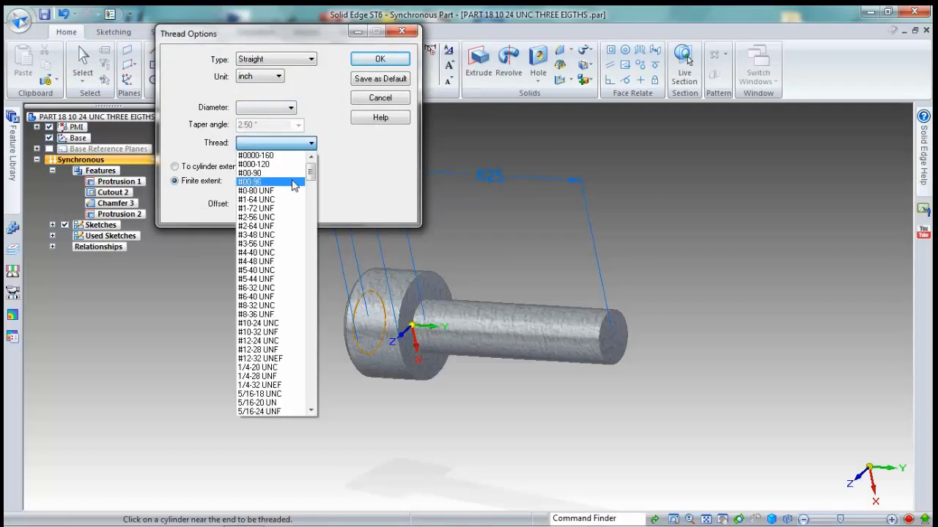
left_click(282, 323)
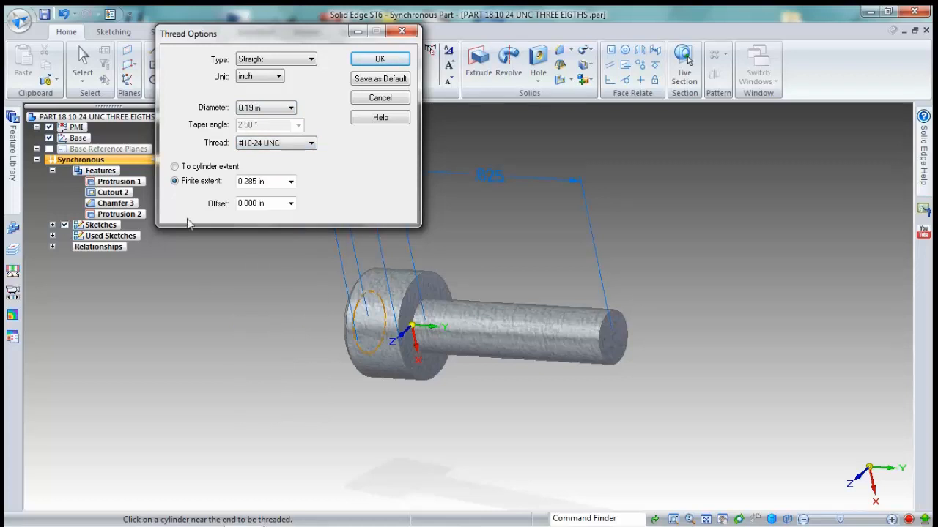
left_click(174, 167)
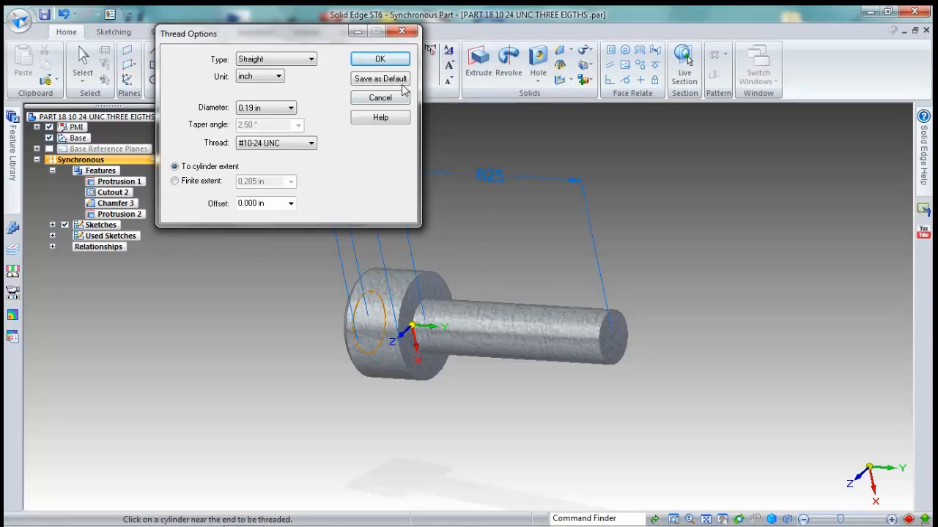
left_click(380, 59)
left_click(568, 322)
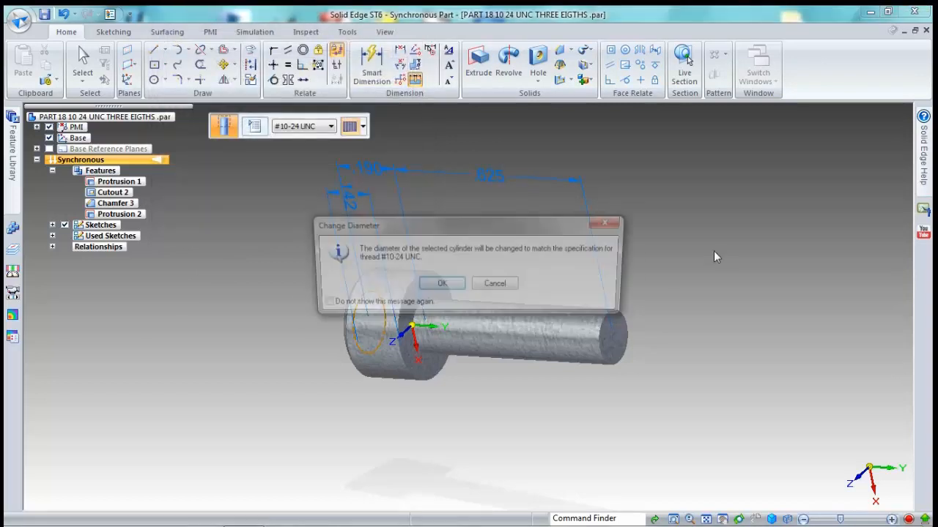
left_click(441, 284)
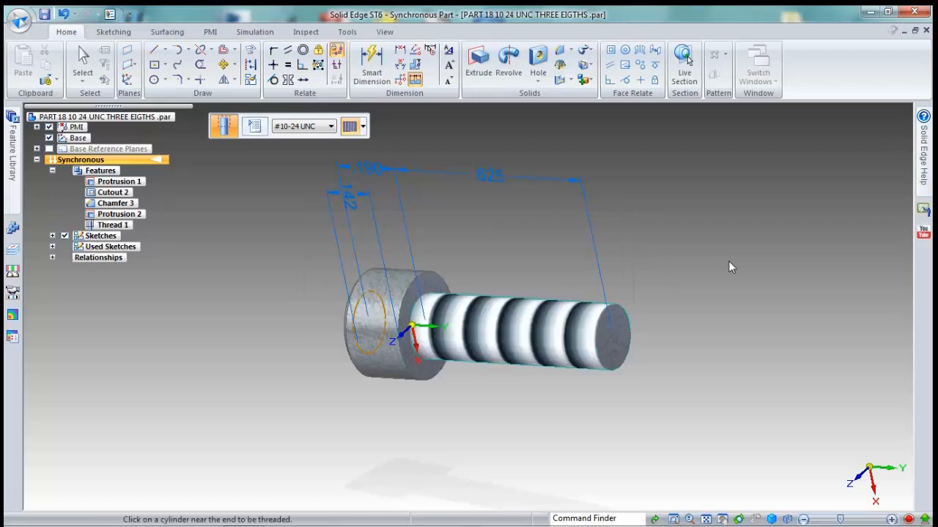
Step: Chamfer the circular edge at the free end of the threaded shank with equal setbacks
middle_click_drag(722, 261, 663, 190)
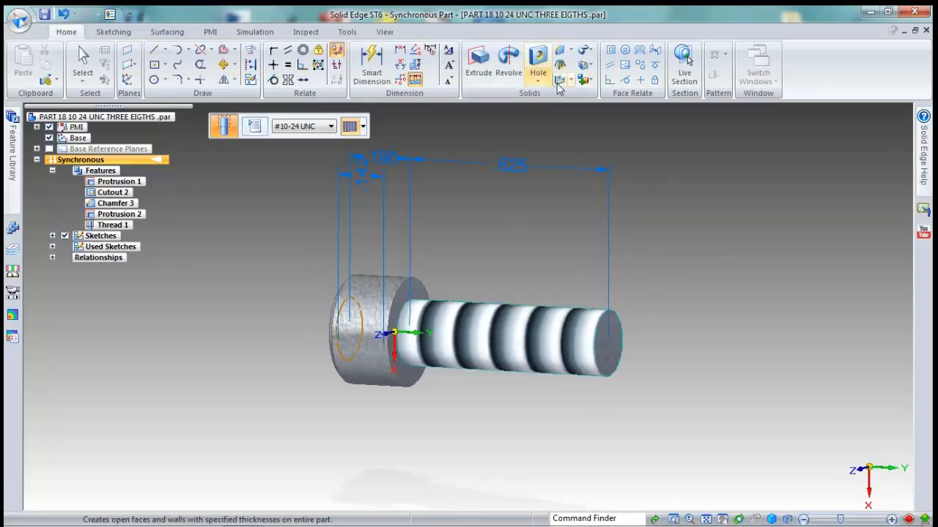
left_click(570, 51)
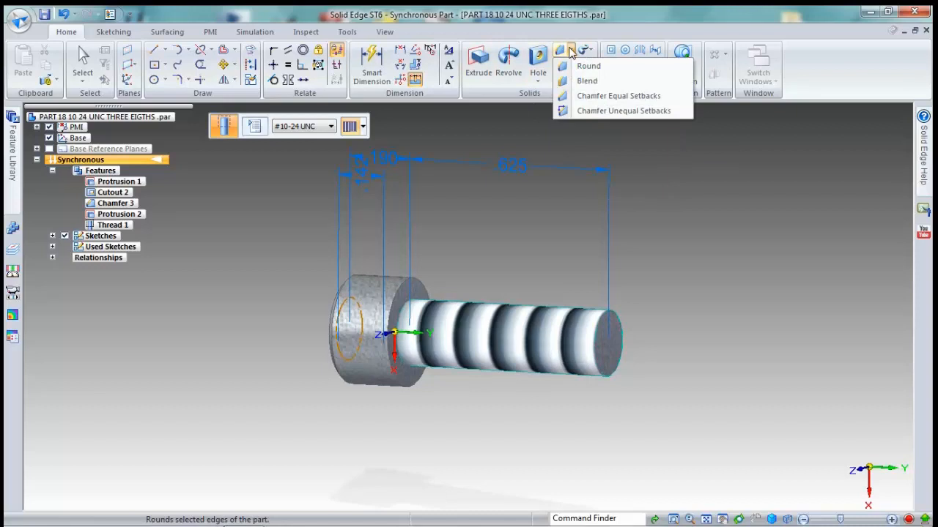
left_click(601, 96)
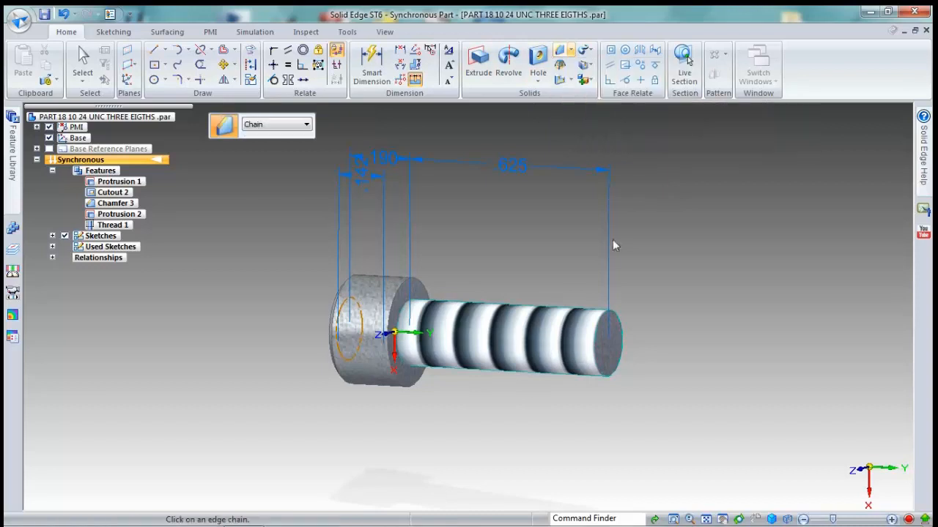
left_click(614, 315)
right_click(670, 311)
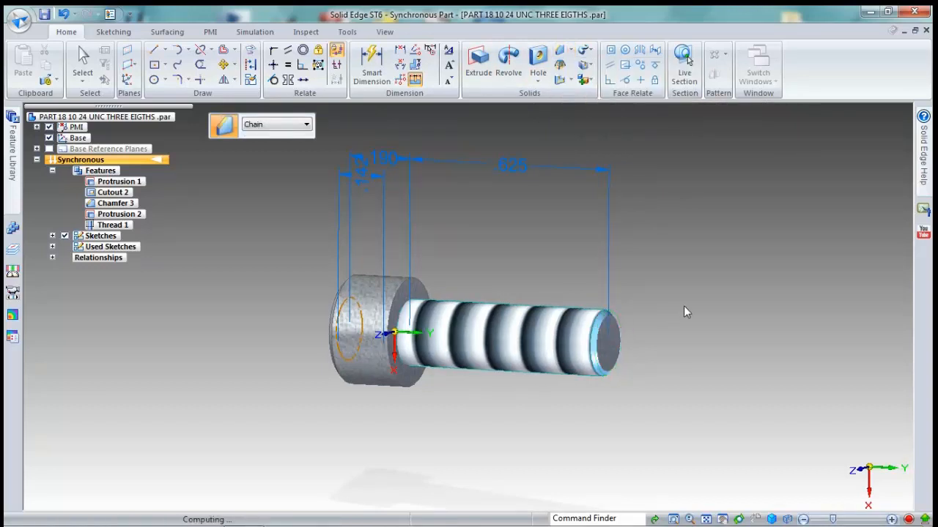
Step: Save the finished bolt part under its existing file name
mouse_move(750, 299)
middle_mouse_down()
mouse_move(782, 295)
mouse_move(767, 341)
mouse_move(730, 274)
mouse_move(776, 319)
middle_mouse_up()
left_click(20, 19)
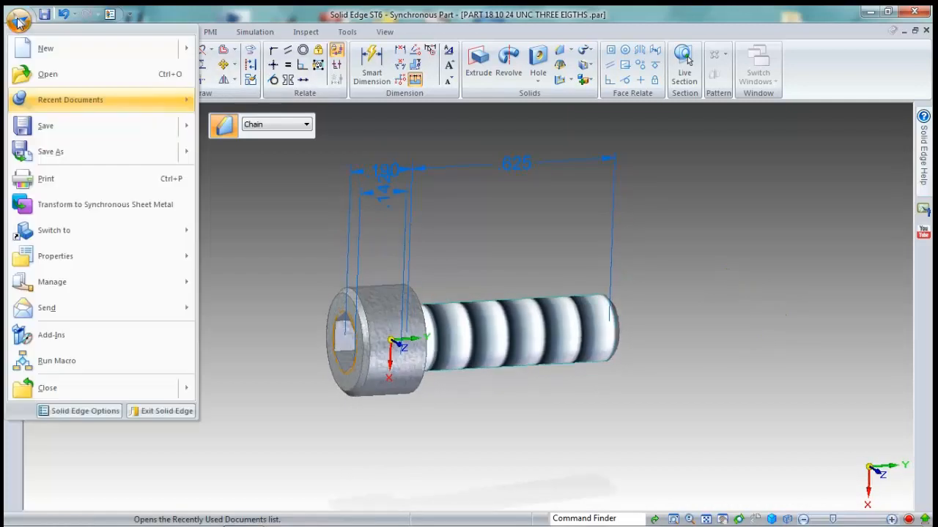
left_click(41, 126)
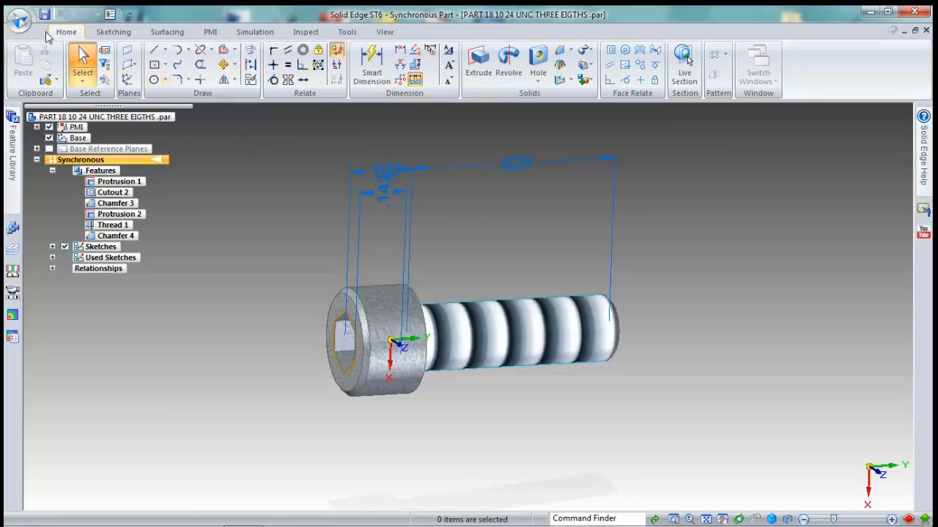
Step: Open the PART TEMPLATE file from the PART folder
left_click(20, 20)
left_click(44, 74)
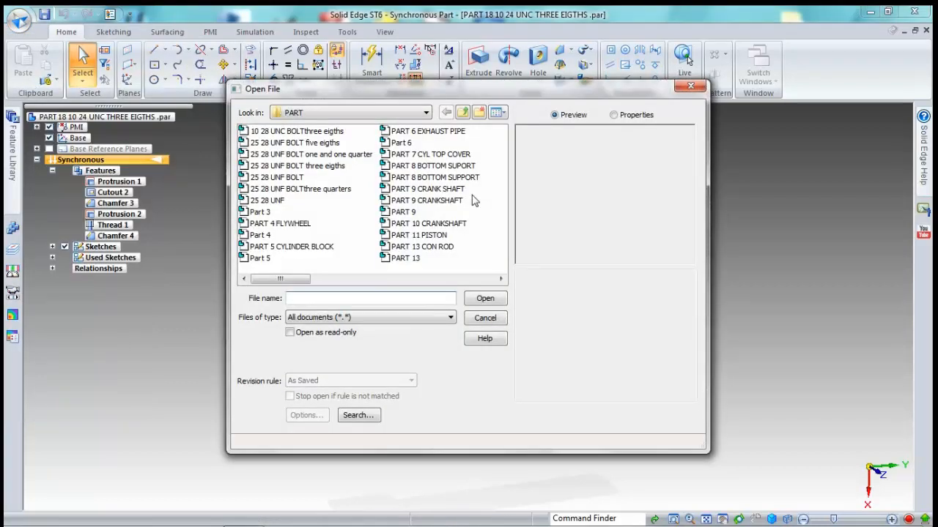
left_click(486, 281)
left_click(431, 213)
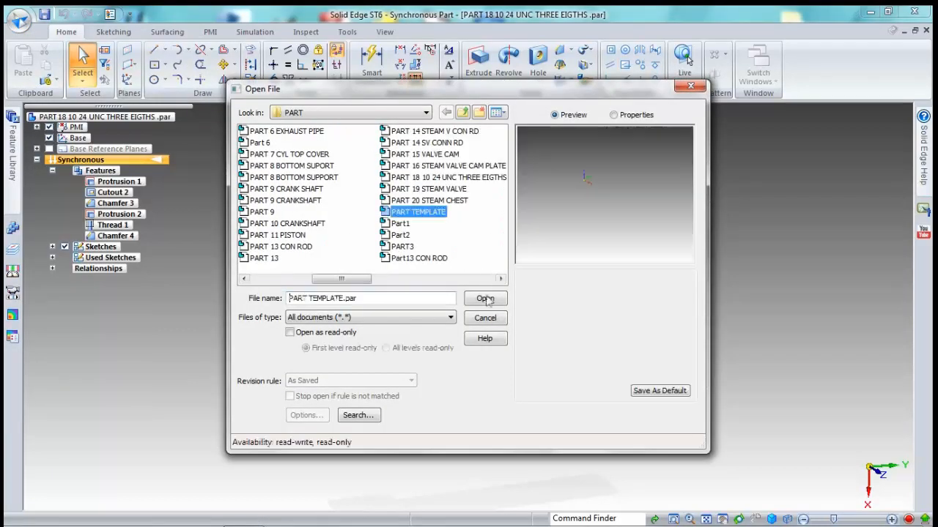
left_click(486, 299)
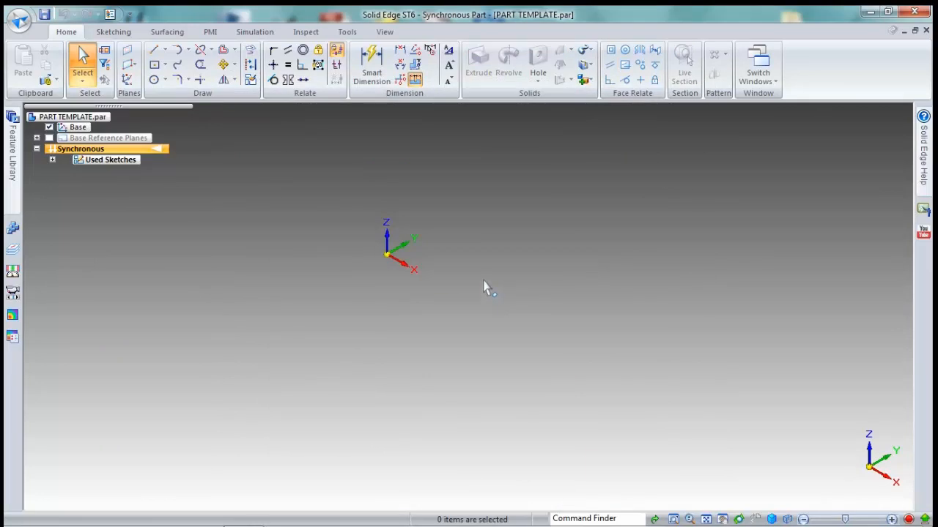
Step: Save the template as a new part document named PART 10 25 28 UNF FIVE EIGTHS
left_click(20, 24)
left_click(30, 151)
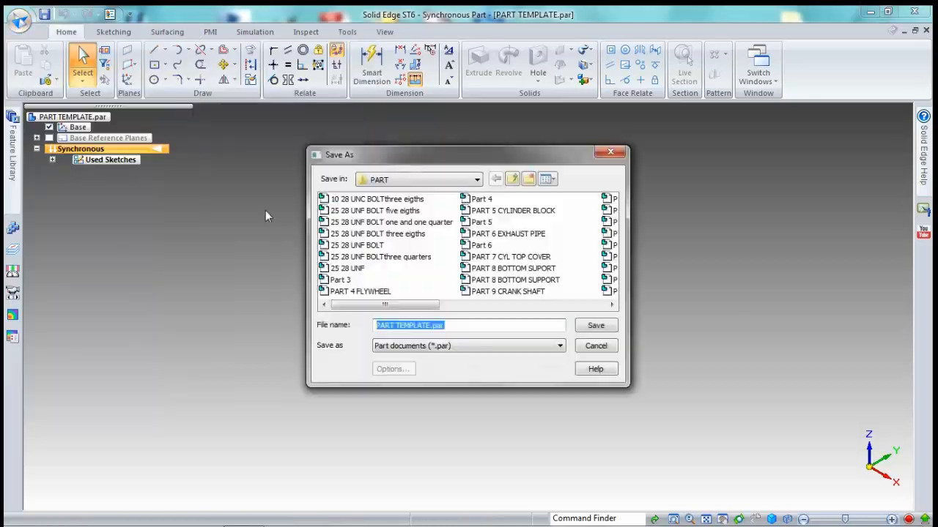
left_click(423, 348)
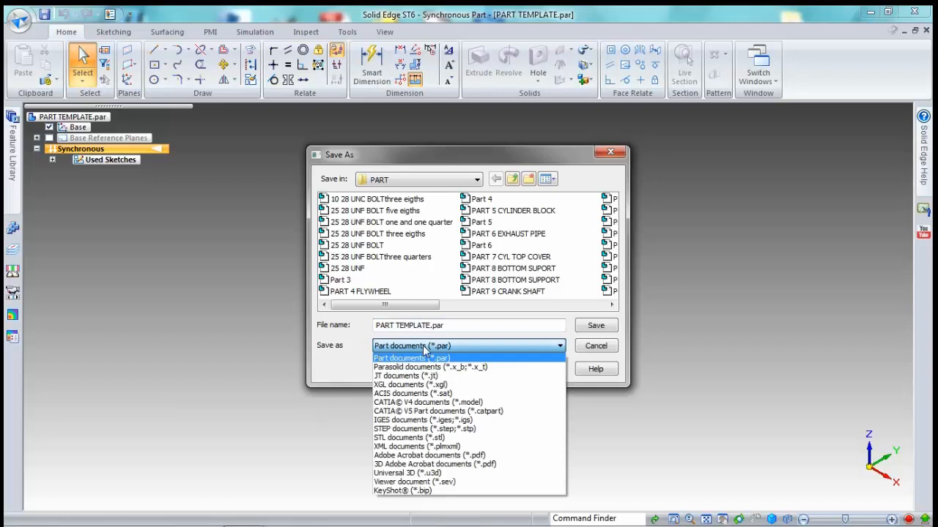
left_click(420, 325)
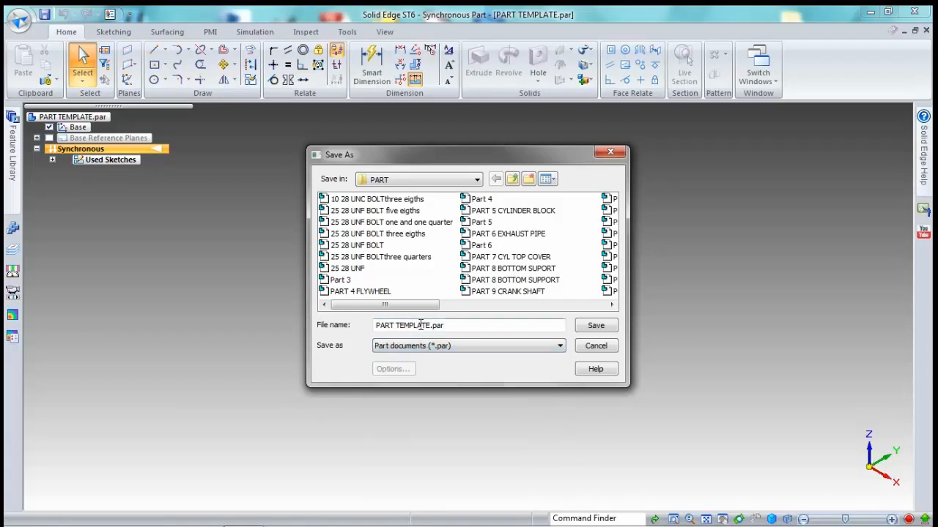
left_click_drag(396, 326, 430, 329)
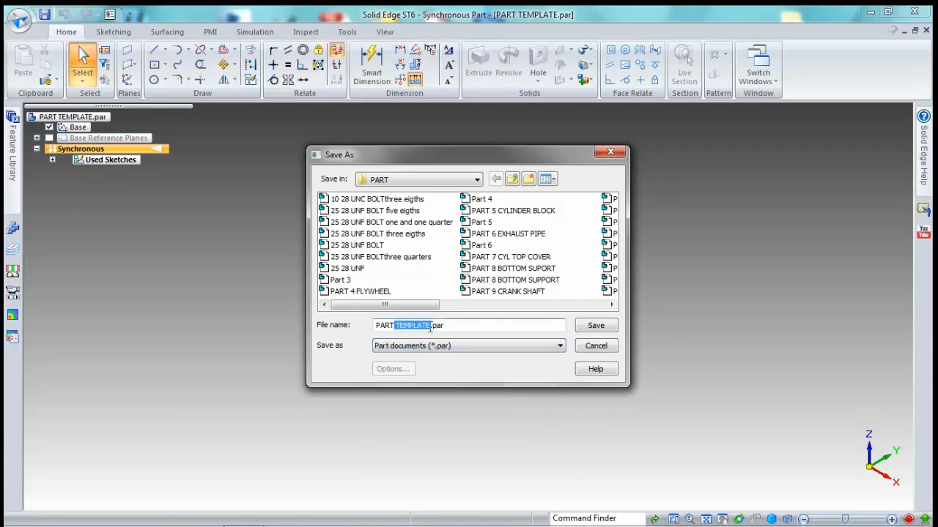
type("10 25 ")
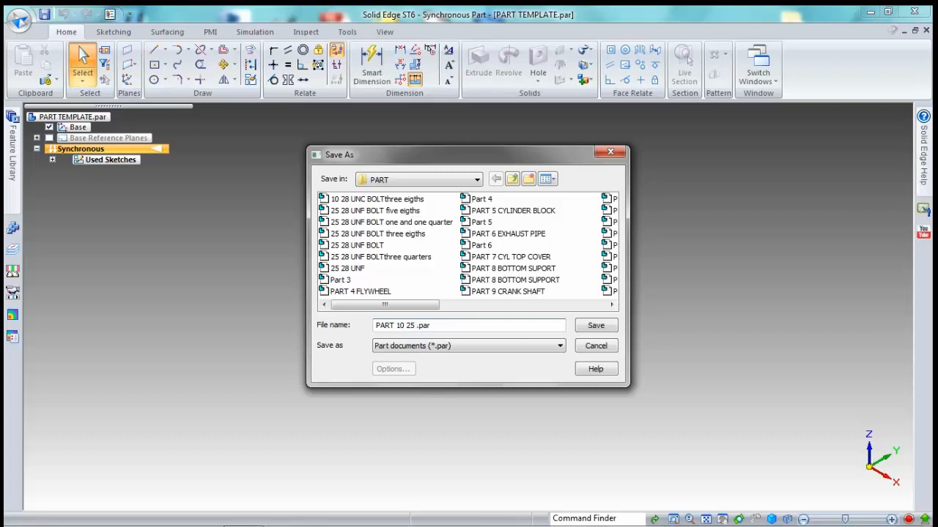
type("28 UNF FIVE EIGTHS")
key("Return")
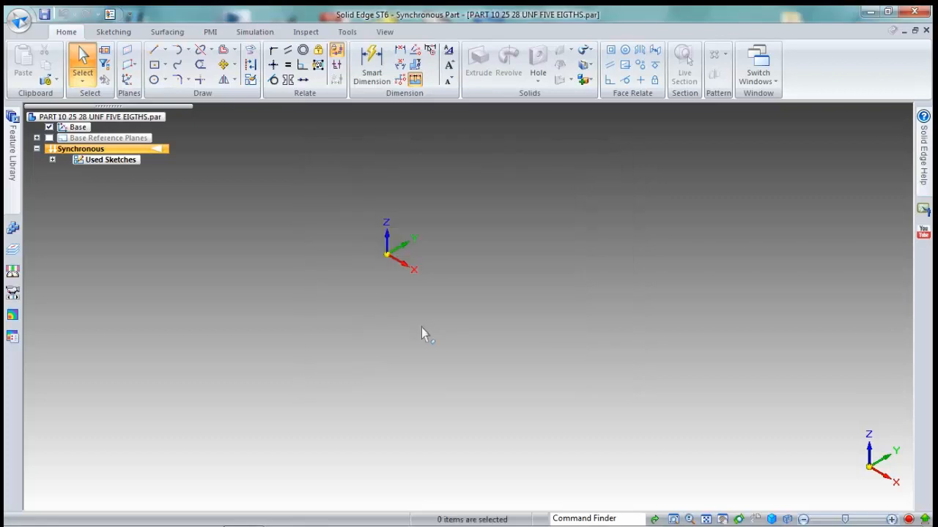
Step: Sketch a circle 0.375 in in diameter on the XZ plane, centred on the origin
left_click(154, 81)
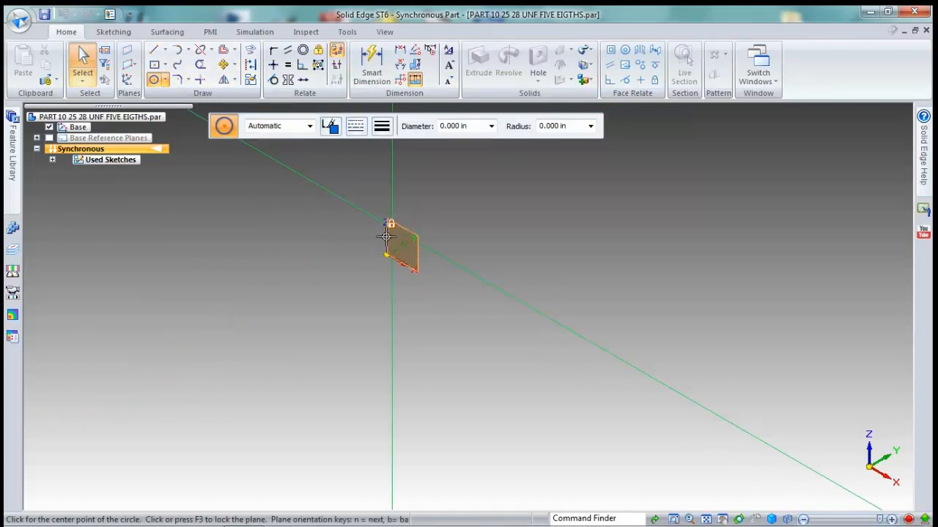
key("F3")
left_click(385, 255)
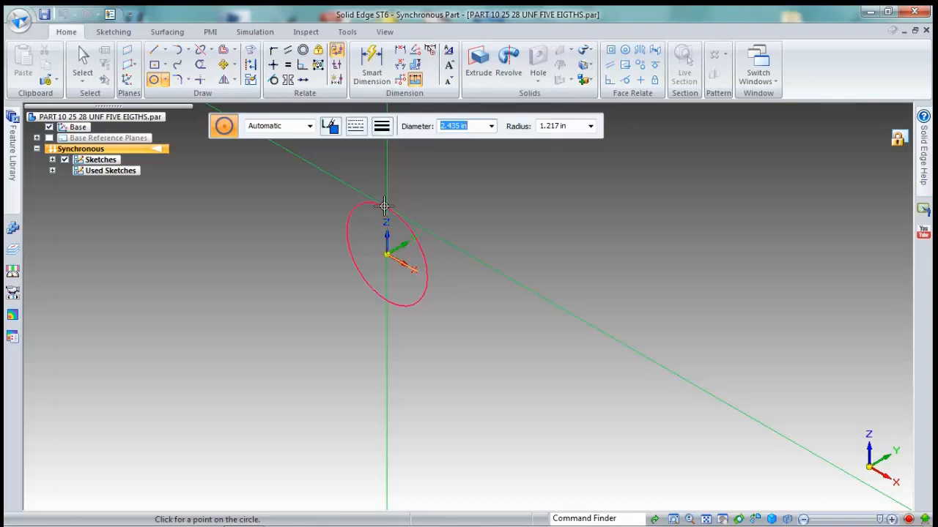
type(".375")
key("Return")
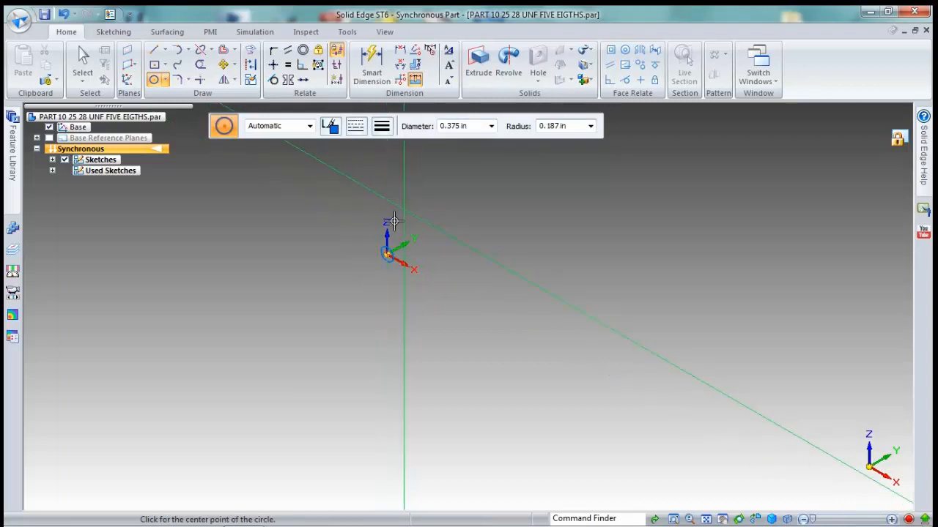
scroll(392, 240, "up", 5)
right_click(389, 266)
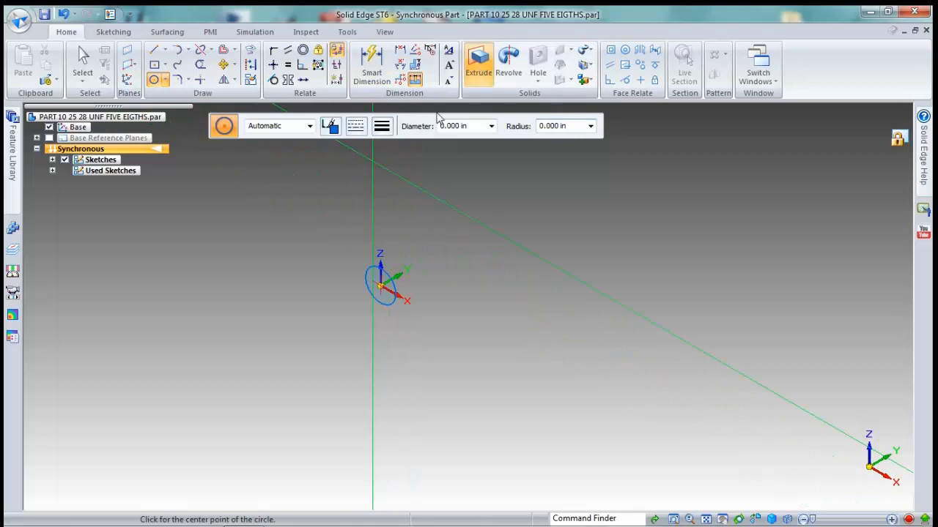
Step: Extrude the circle 0.25 in in the negative Y direction to form the bolt head
left_click(478, 63)
left_click(369, 268)
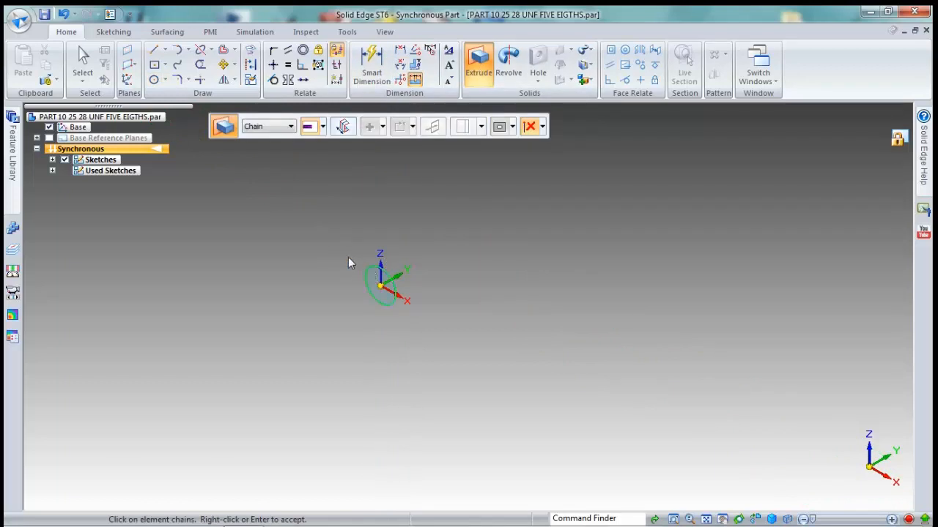
right_click(349, 259)
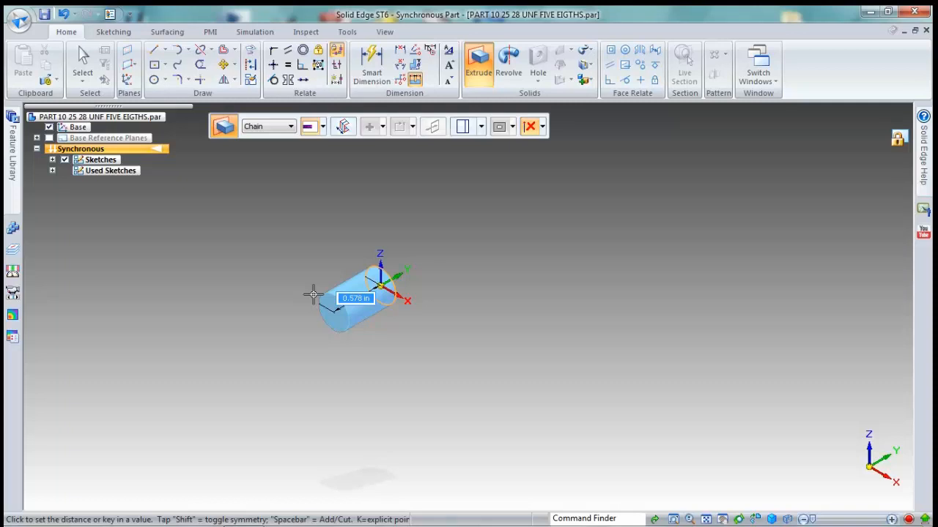
type(".25")
key("Return")
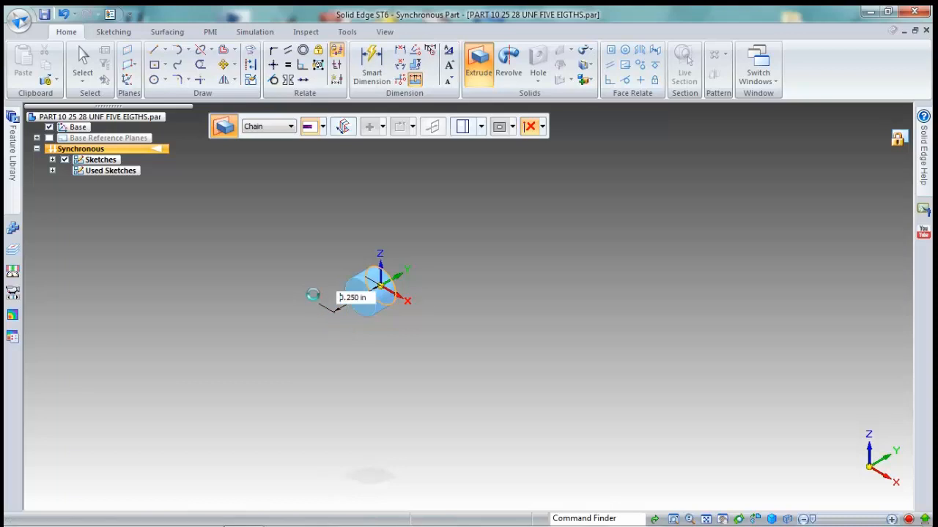
Step: Sketch a six-sided polygon centred on the head's front face, with a distance of 0.094 in and an angle of 90°
scroll(324, 299, "up", 3)
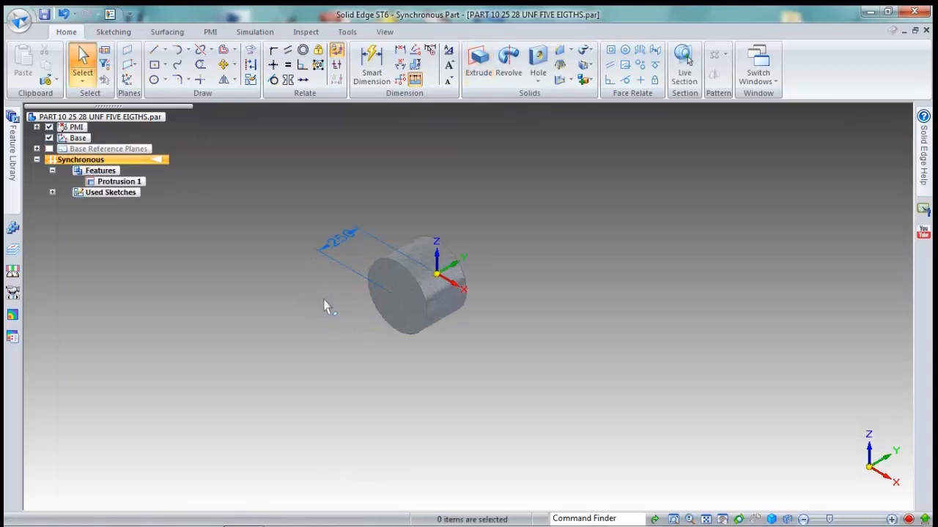
scroll(324, 306, "up", 2)
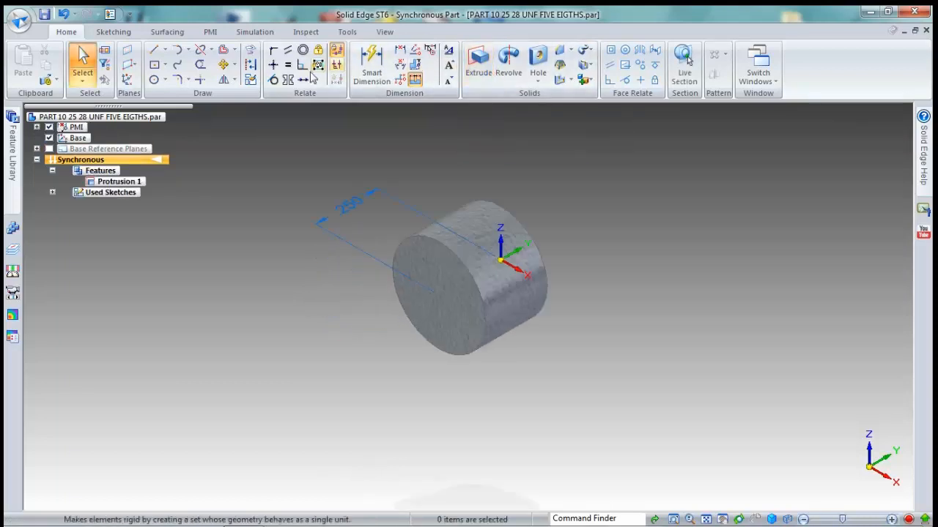
left_click(166, 66)
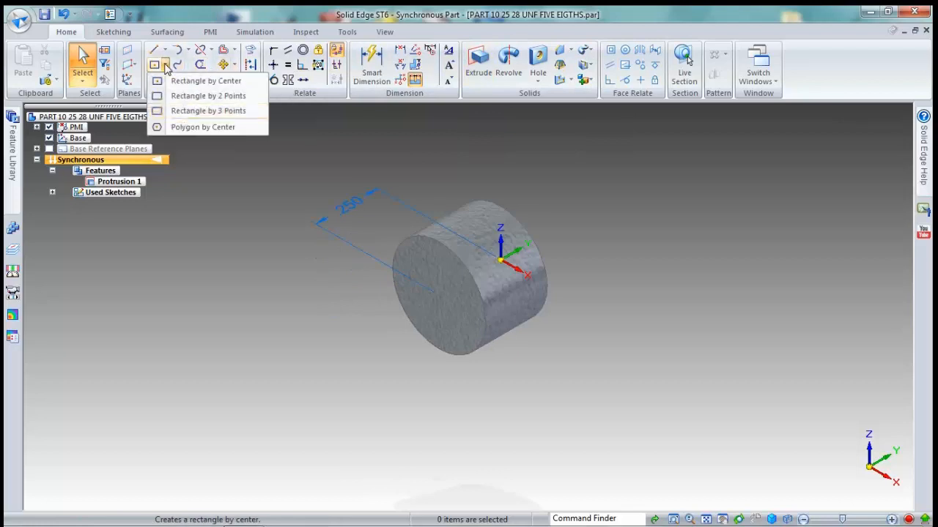
left_click(183, 127)
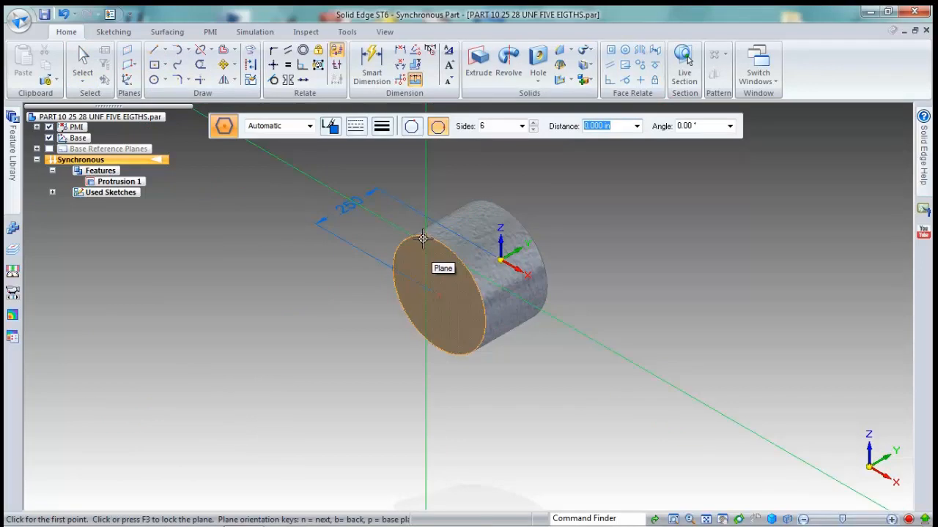
left_click(439, 293)
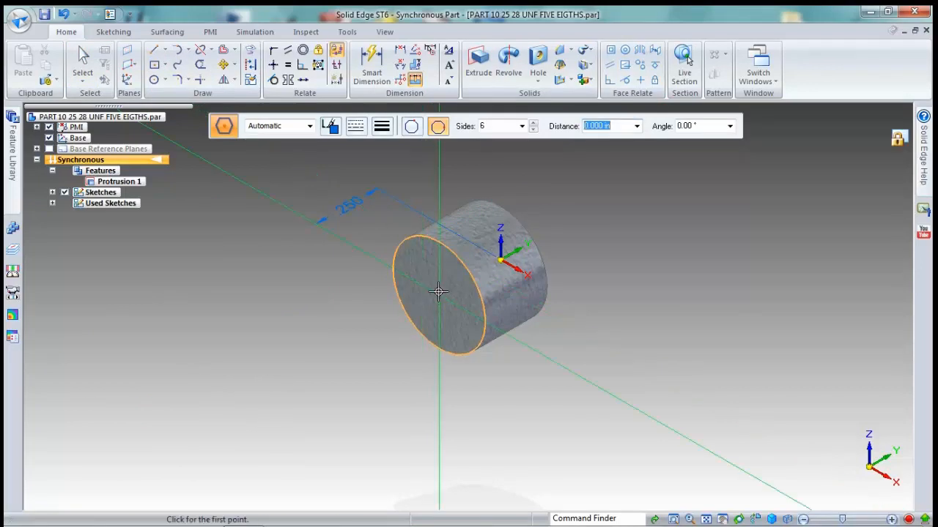
left_click(439, 294)
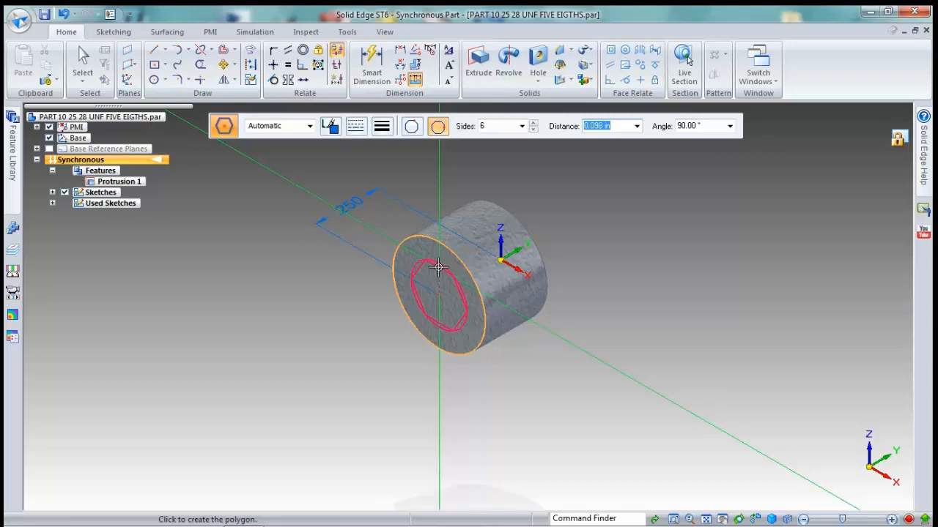
type("3/16")
key("Tab")
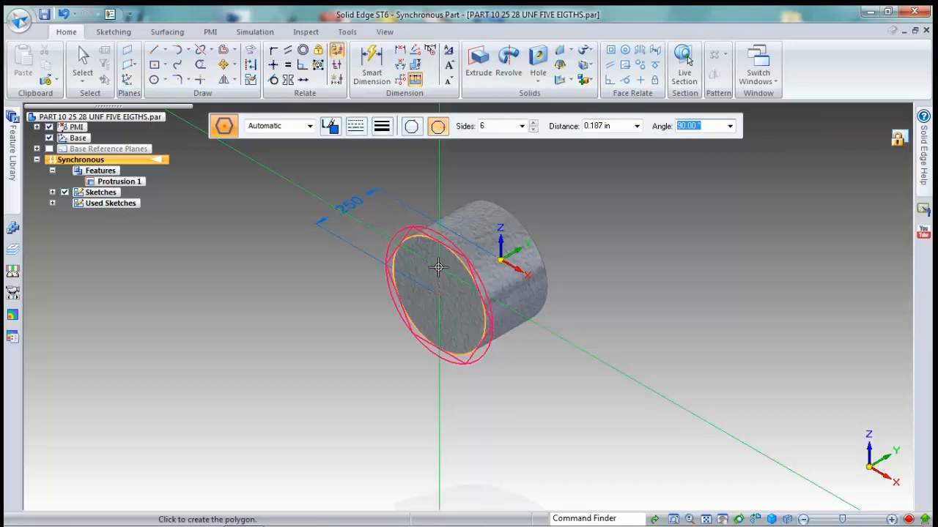
left_click(610, 132)
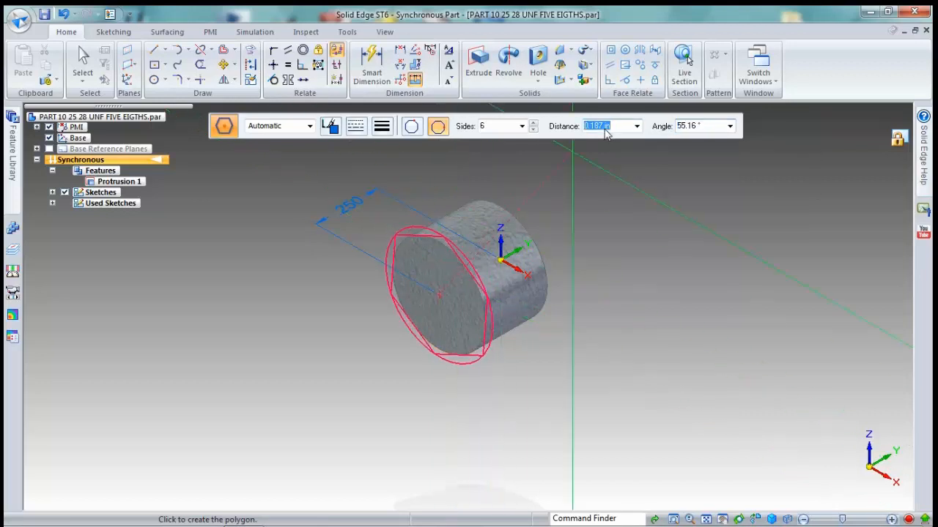
double_click(610, 131)
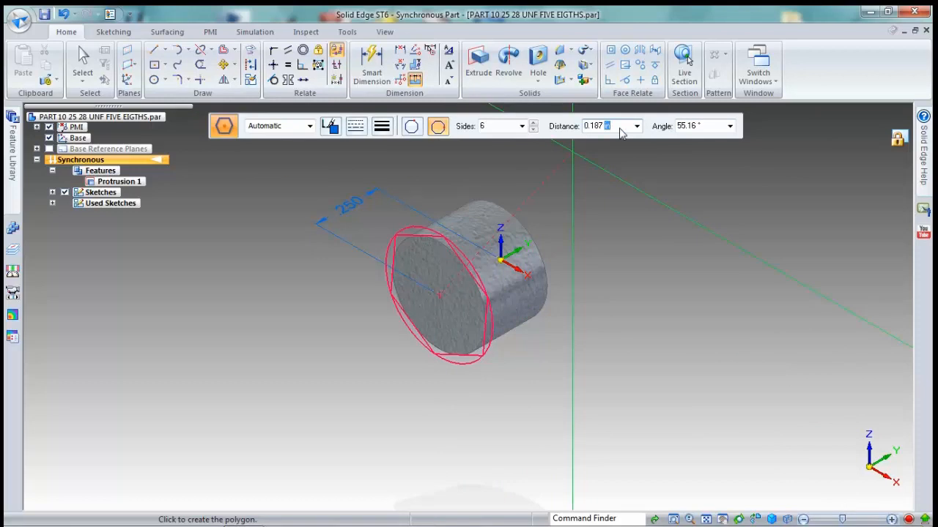
type("/2")
key("Tab")
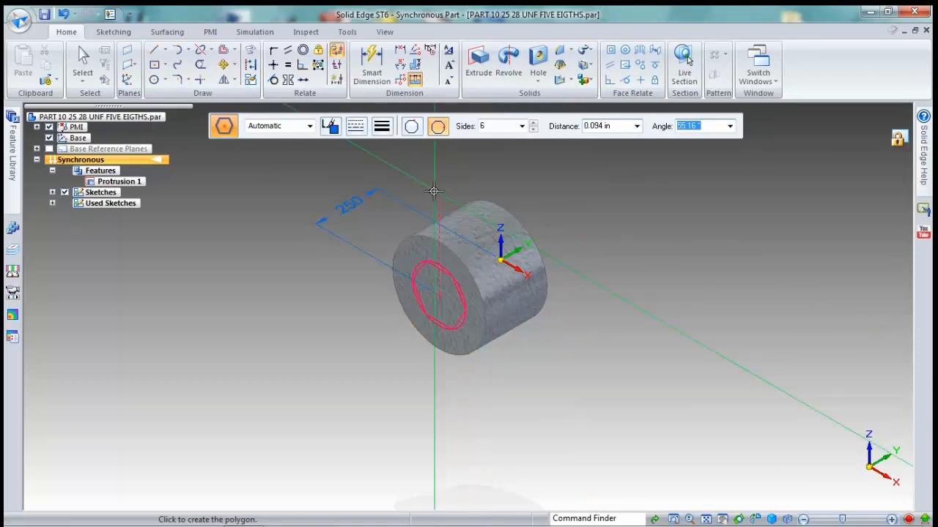
left_click(436, 188)
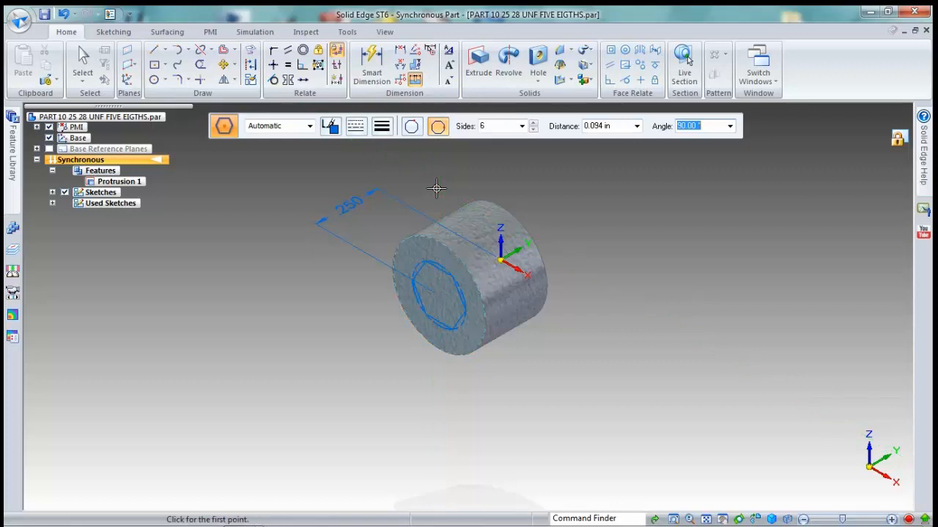
Step: Cut the hexagon 0.187 in deep into the bolt head, removing material to form the socket
left_click(479, 64)
left_click(381, 127)
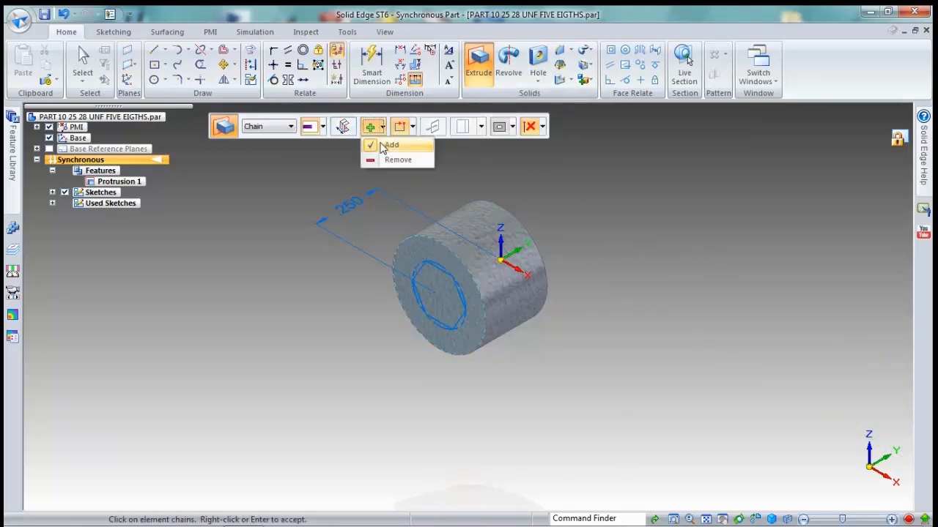
left_click(396, 160)
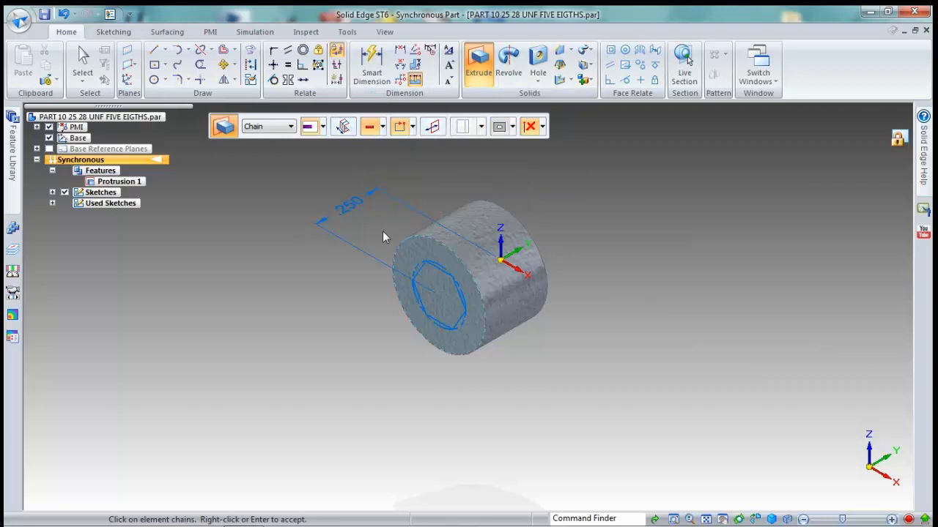
left_click(434, 275)
right_click(586, 248)
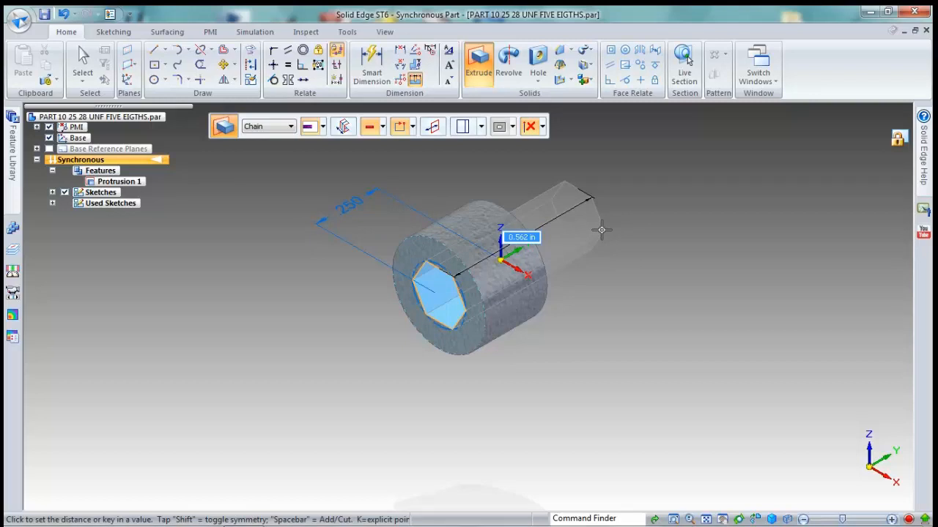
type(".25")
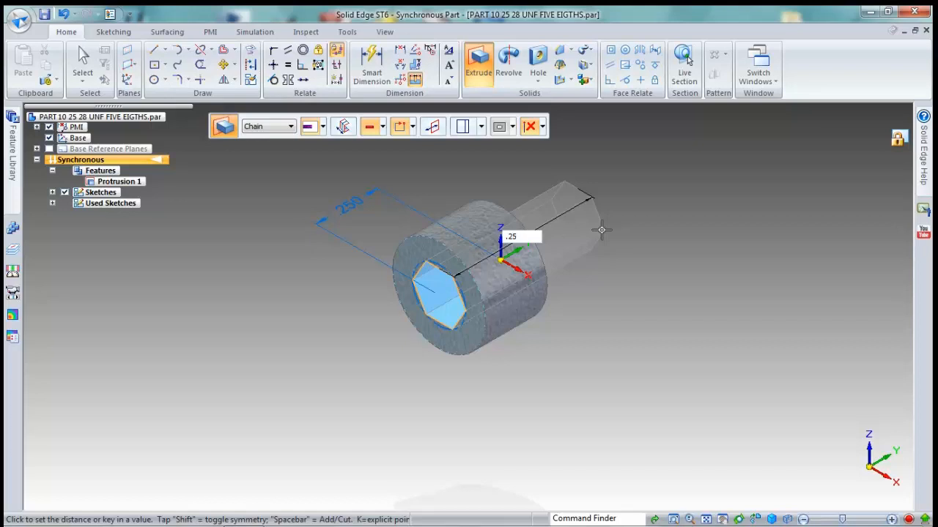
type("\".75")
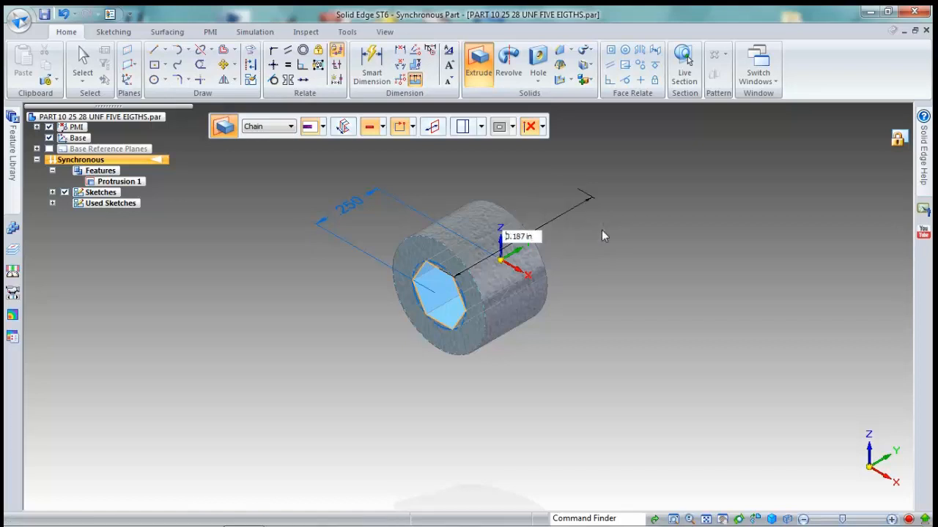
key("Return")
Step: Chamfer the outer edge of the head's socket face with an equal setback of 0.015 in
mouse_move(573, 259)
middle_mouse_down()
mouse_move(701, 232)
mouse_move(519, 251)
mouse_move(580, 245)
mouse_move(586, 254)
middle_mouse_up()
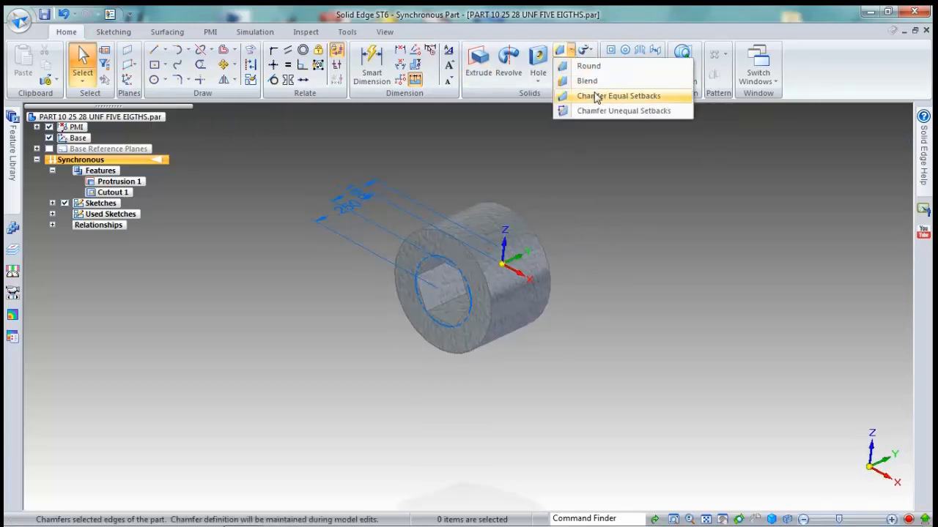
left_click(599, 96)
left_click(451, 237)
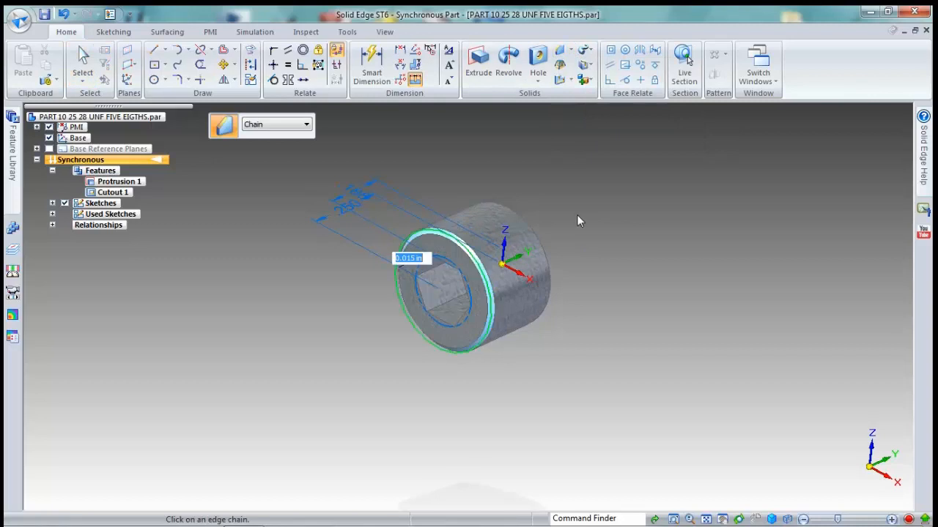
middle_click_drag(598, 216, 521, 295)
key("Return")
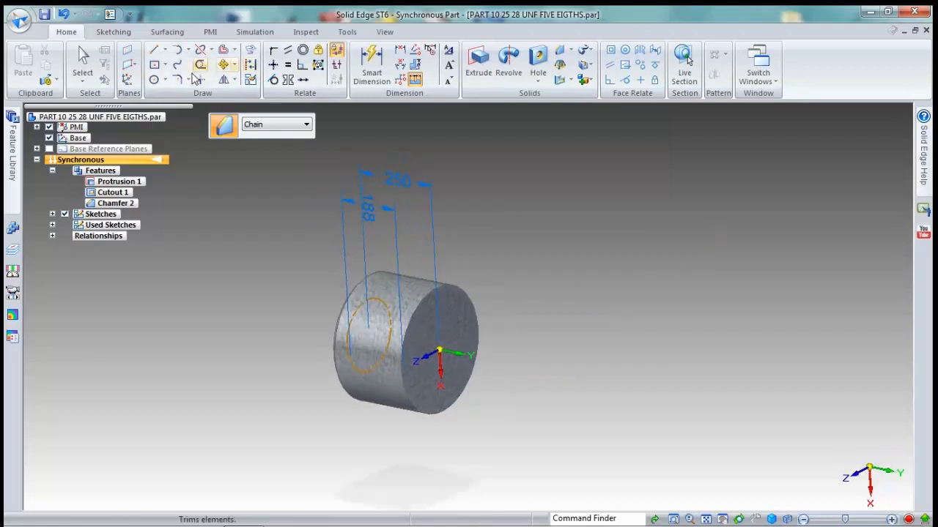
Step: Sketch a circle 0.25 in in diameter on the underside of the bolt head, centred on the origin
left_click(154, 80)
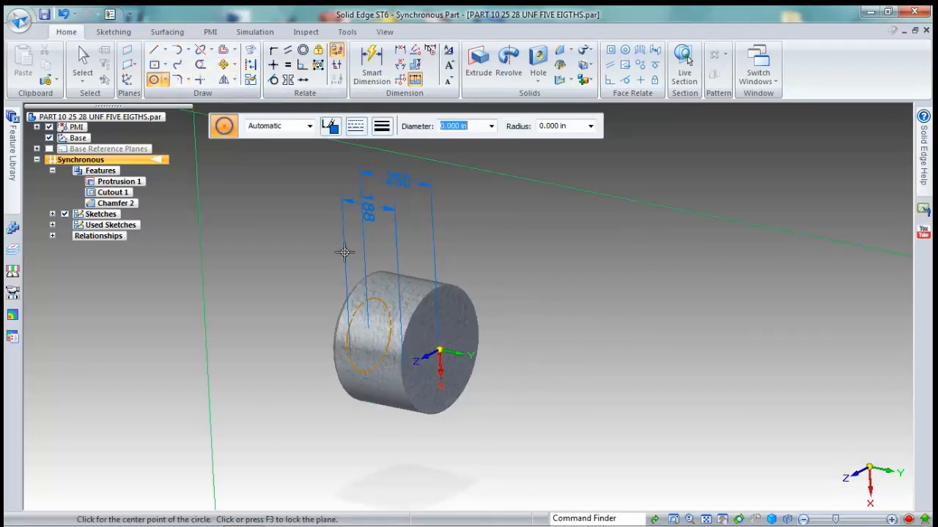
left_click(440, 351)
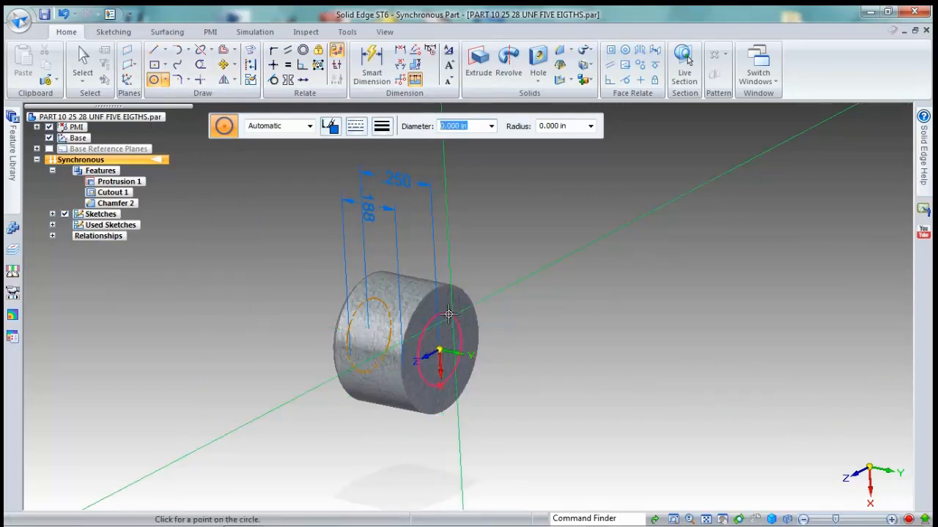
type(".")
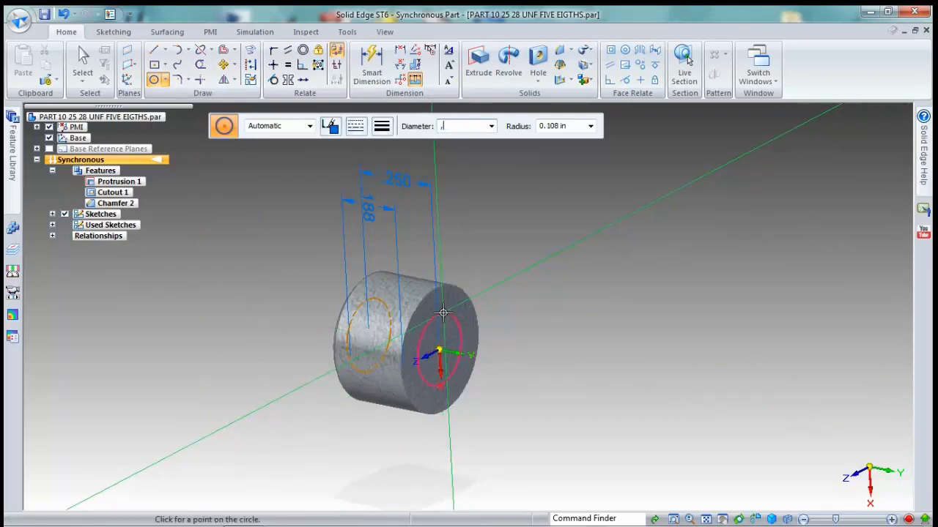
type(".25")
key("Return")
left_click(443, 314)
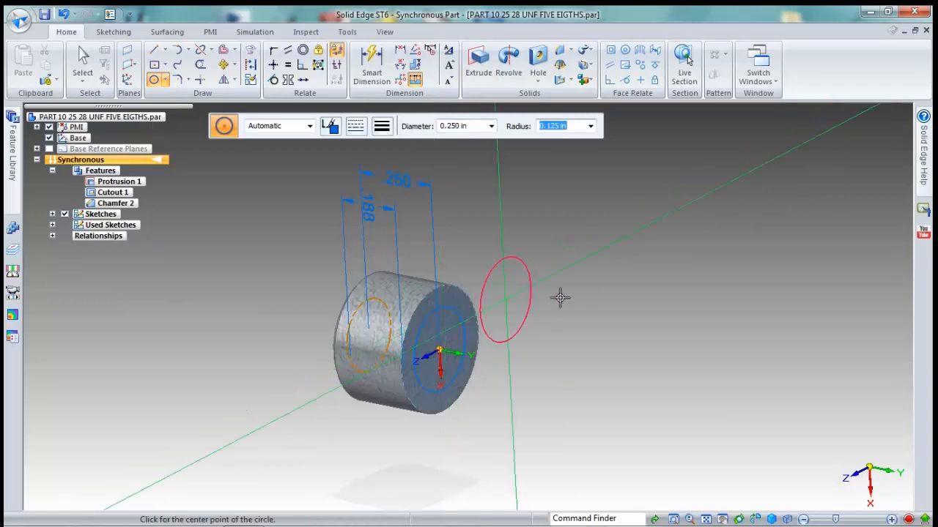
Step: Extrude the 0.25 in circle 0.625 in away from the head to add the bolt shank
left_click(478, 62)
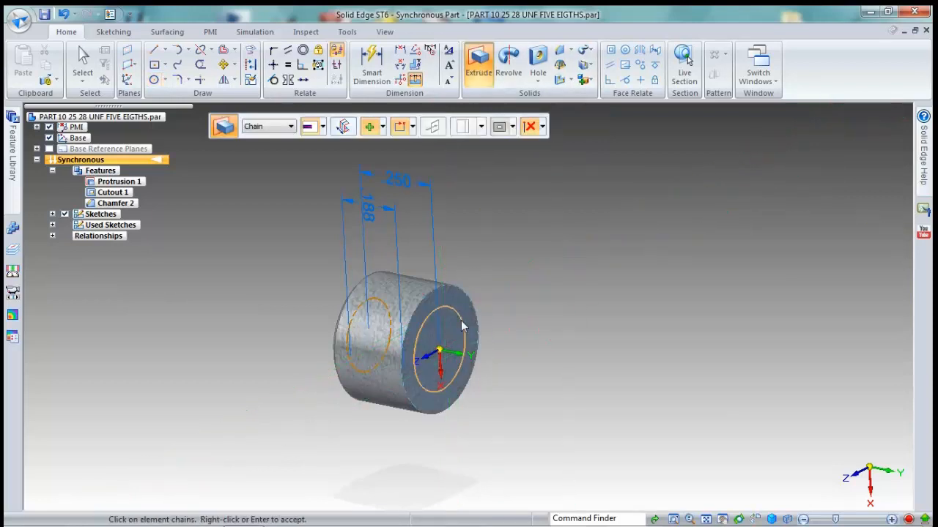
left_click(466, 328)
right_click(545, 343)
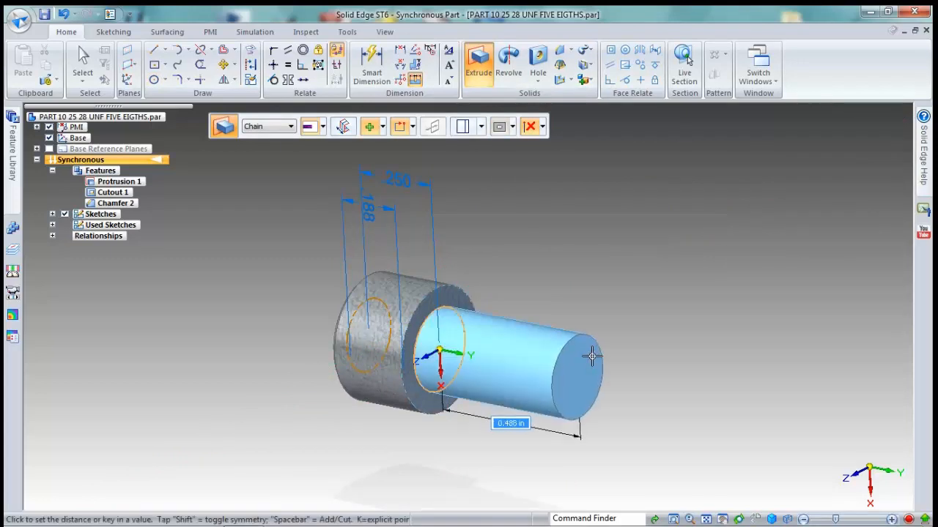
type("5")
key("Return")
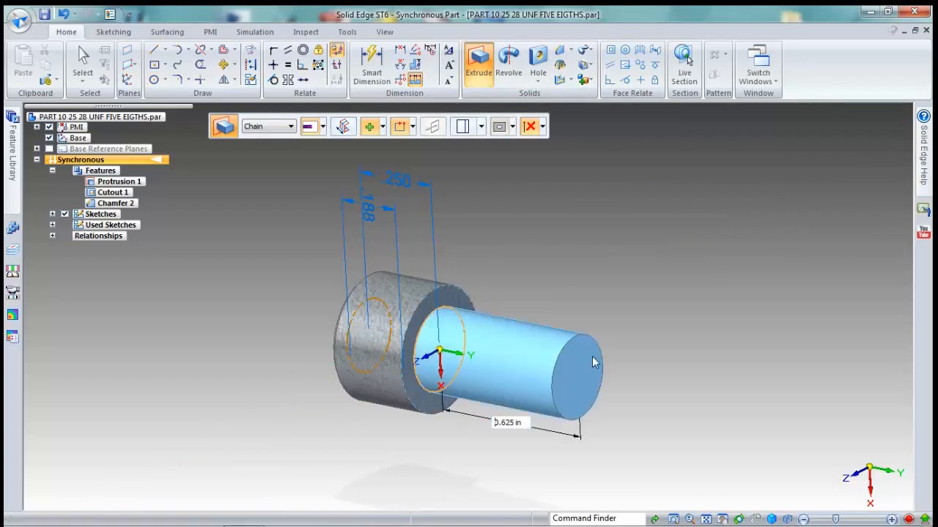
right_click(612, 227)
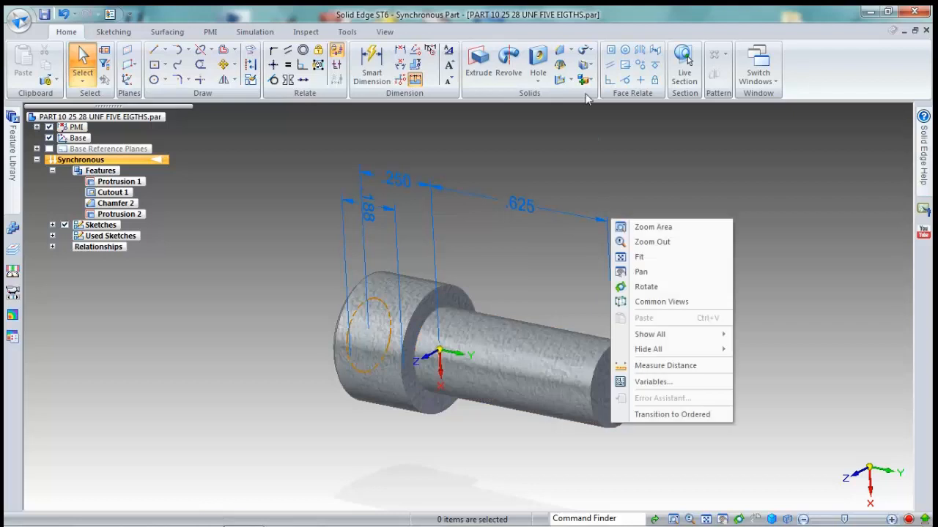
left_click(544, 81)
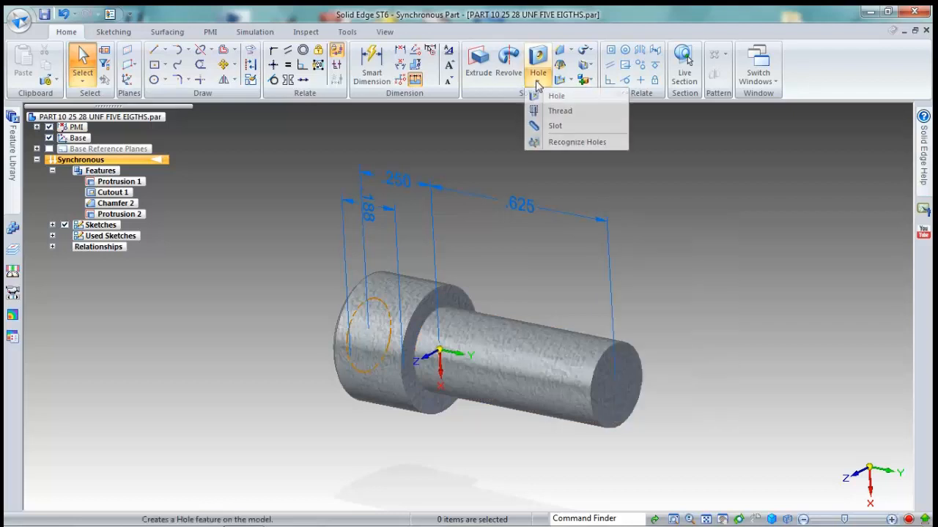
left_click(556, 112)
left_click(261, 132)
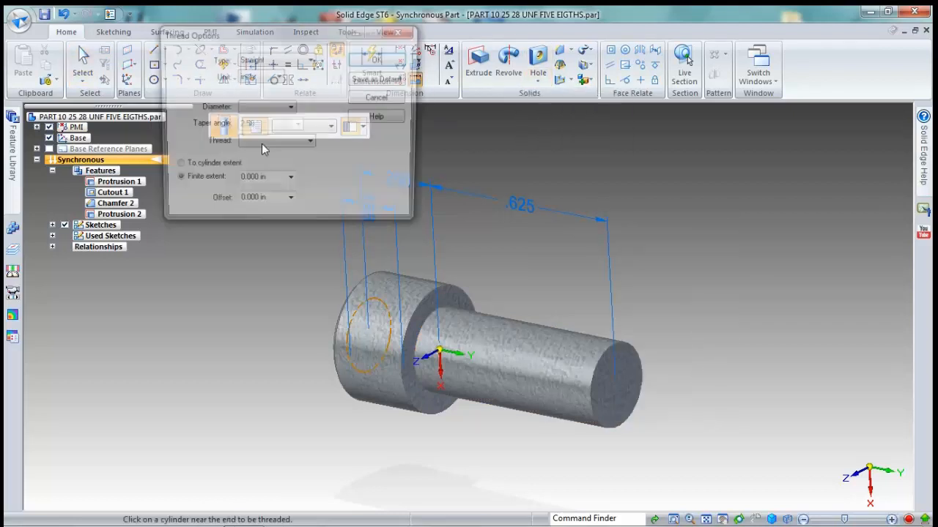
left_click(266, 144)
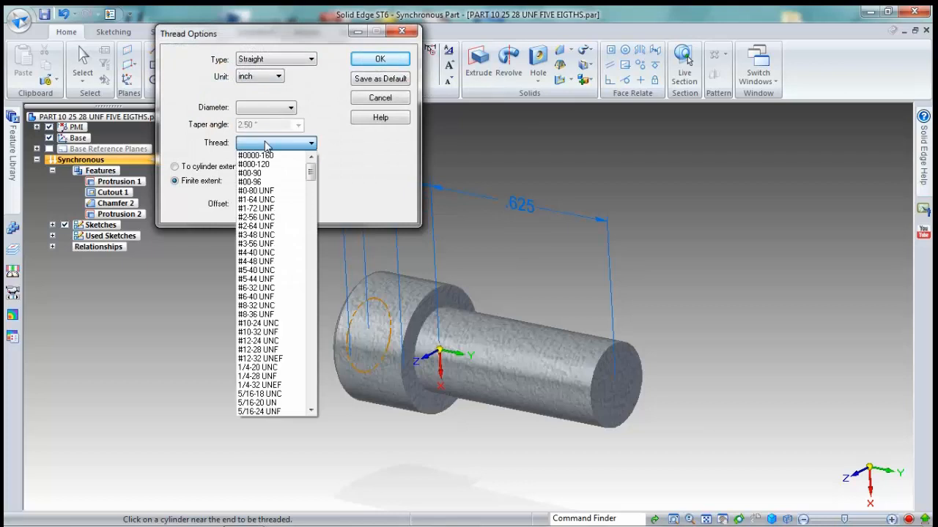
left_click(282, 376)
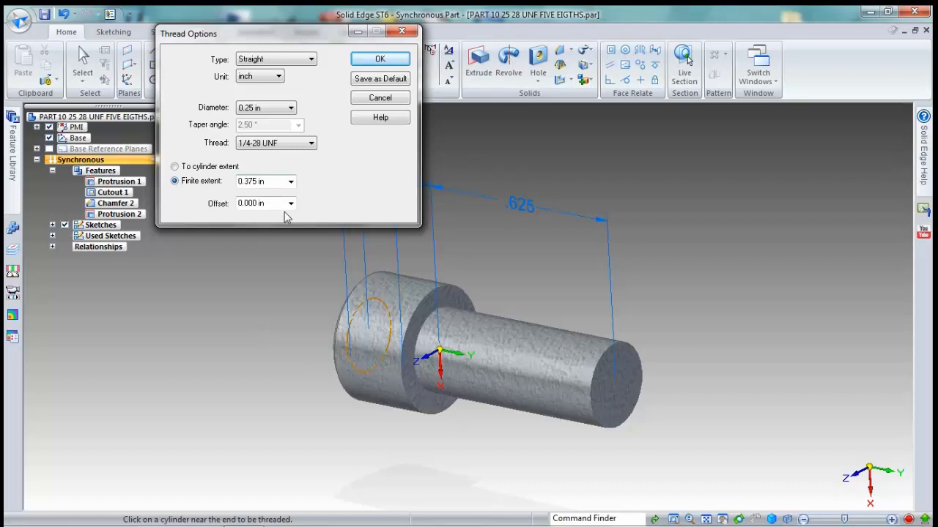
left_click(380, 59)
left_click(549, 351)
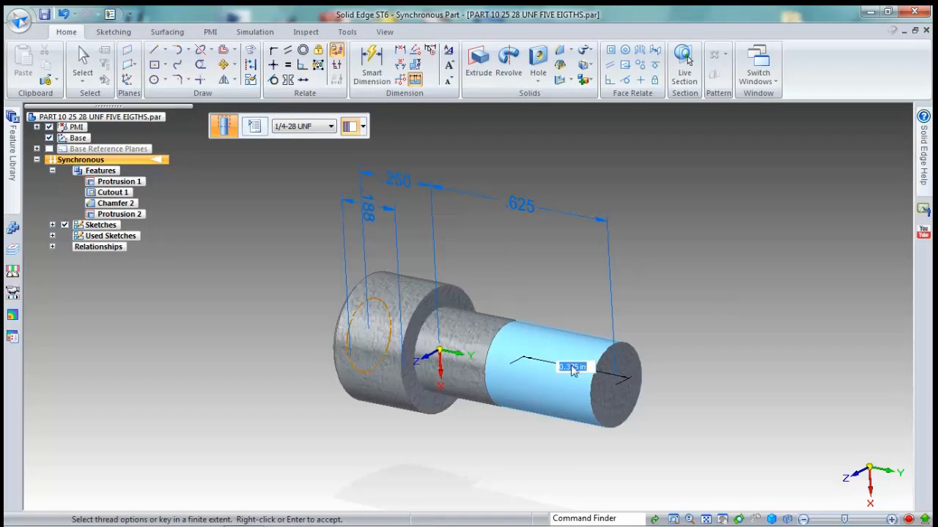
key("Escape")
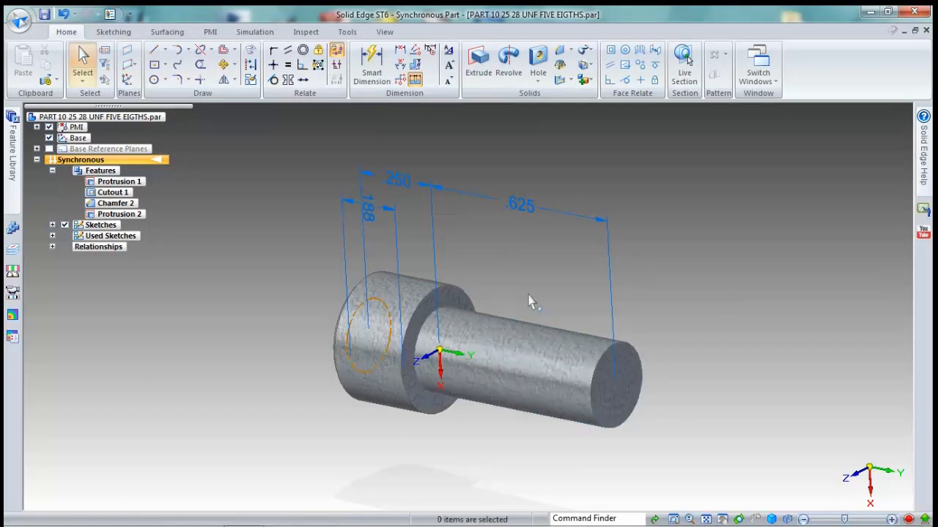
Step: Add a straight 1/4-28 UNF thread along the full cylinder extent of the bolt shank
left_click(537, 79)
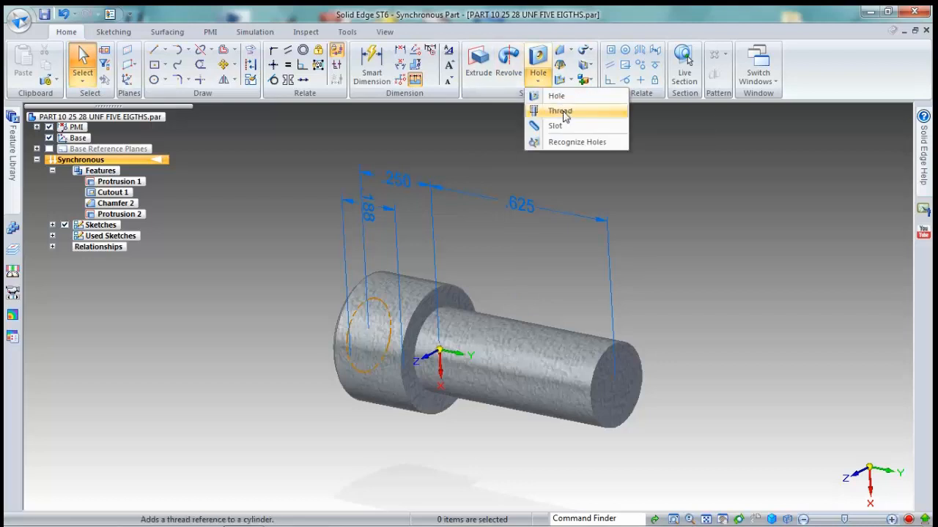
left_click(555, 116)
left_click(255, 132)
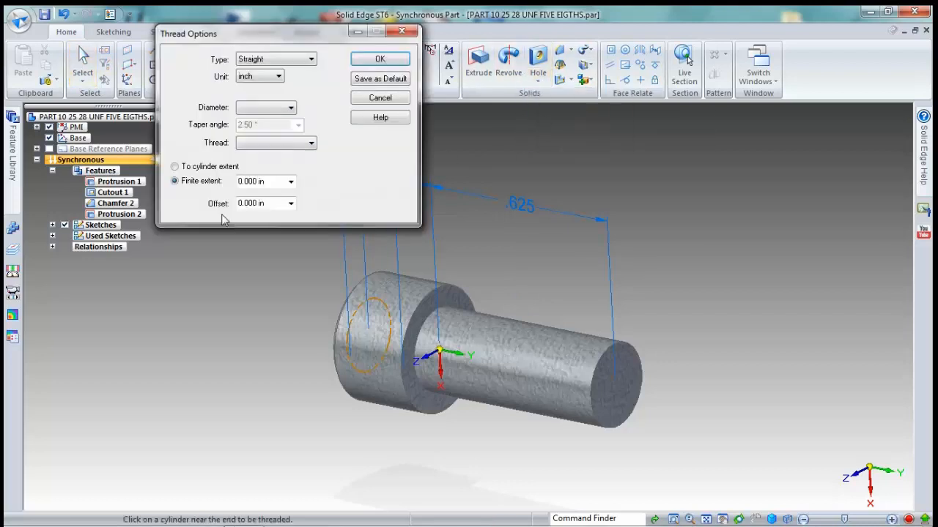
left_click(177, 167)
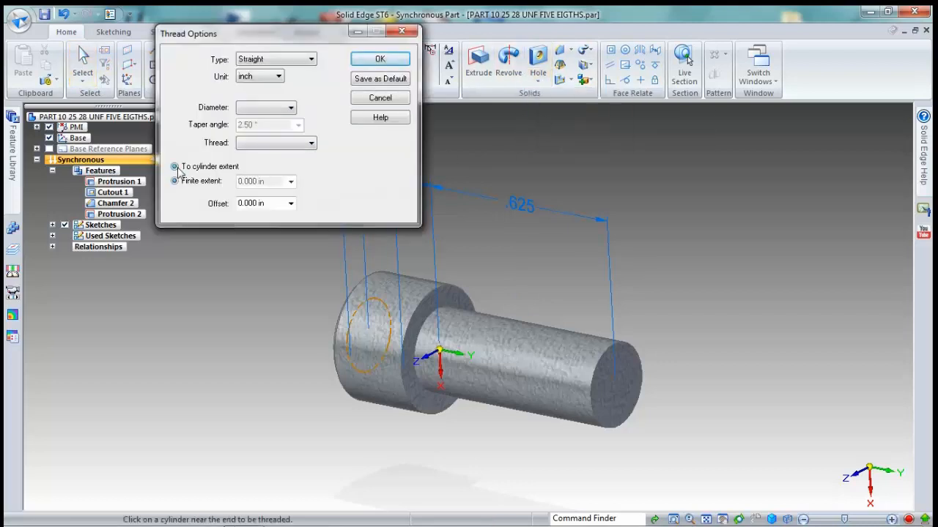
left_click(285, 145)
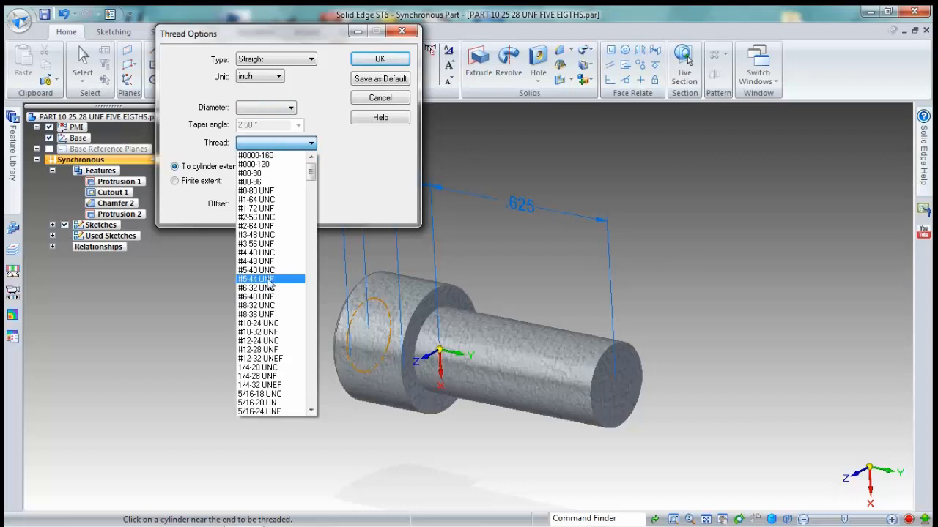
left_click(272, 377)
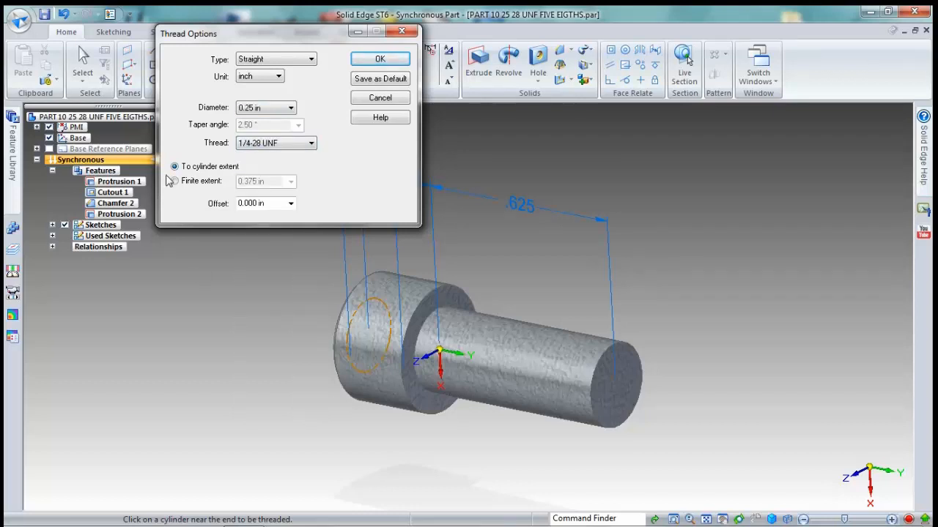
left_click(382, 61)
left_click(503, 329)
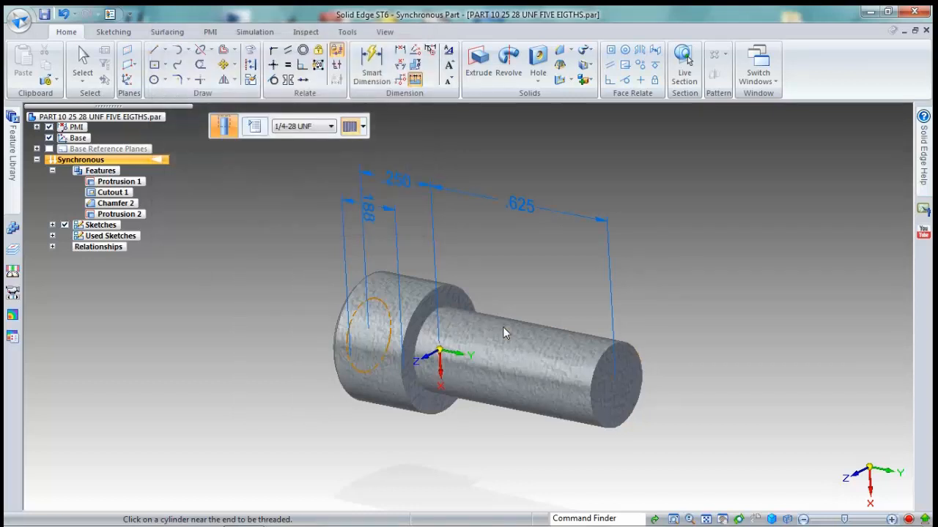
middle_click_drag(522, 274, 421, 234)
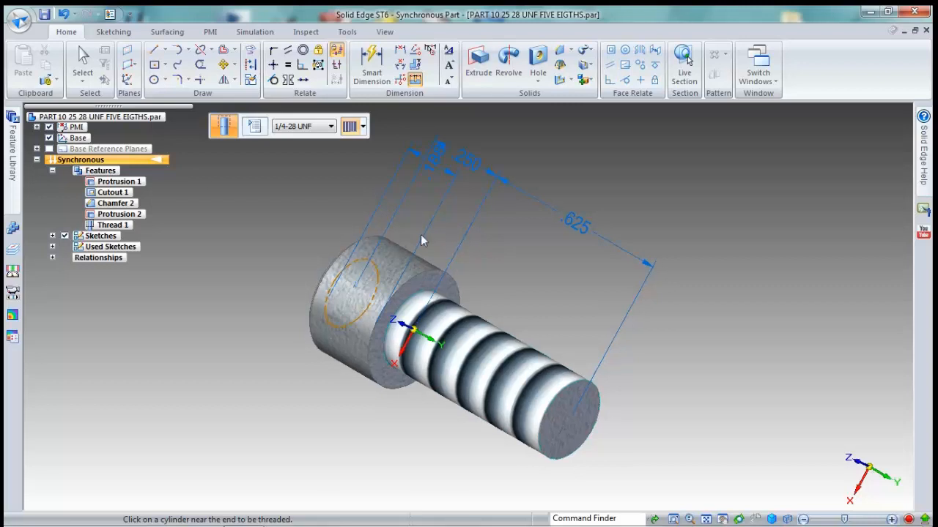
Step: Save the threaded five-eighths bolt part
left_click(19, 26)
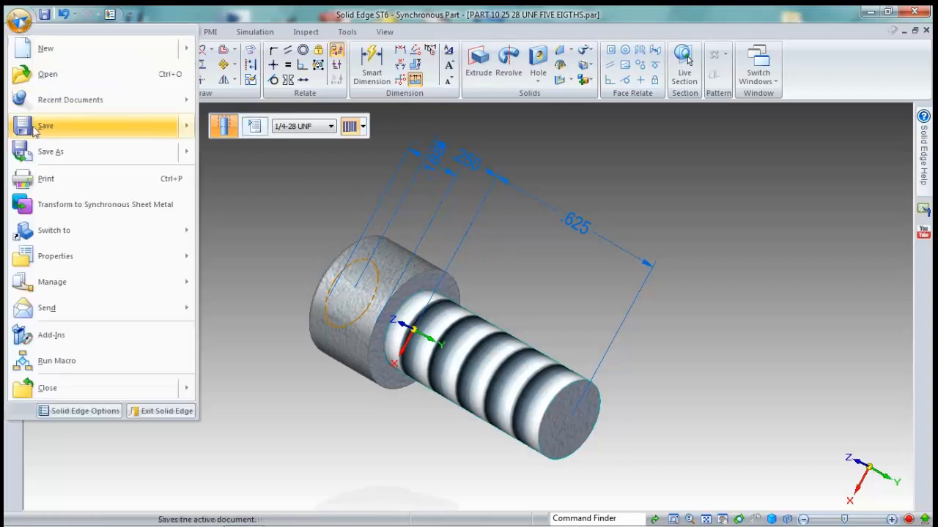
mouse_move(40, 130)
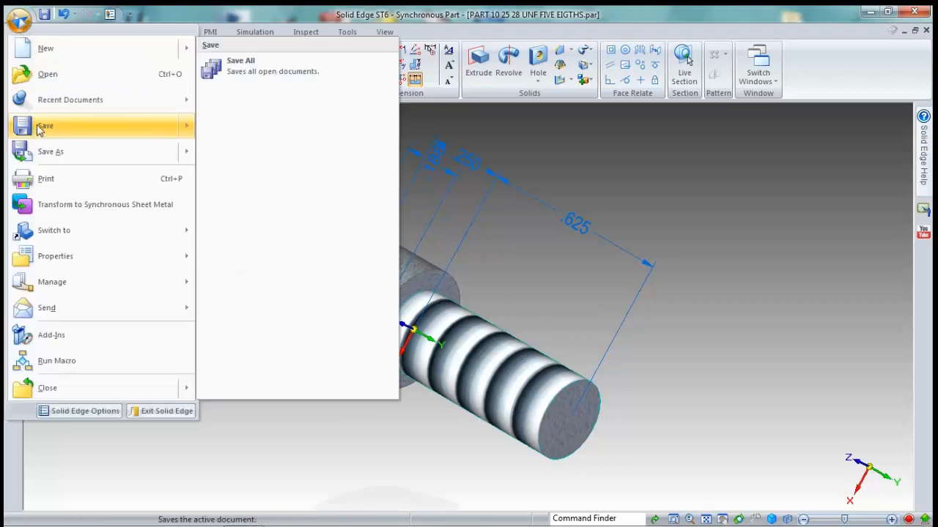
left_click(40, 130)
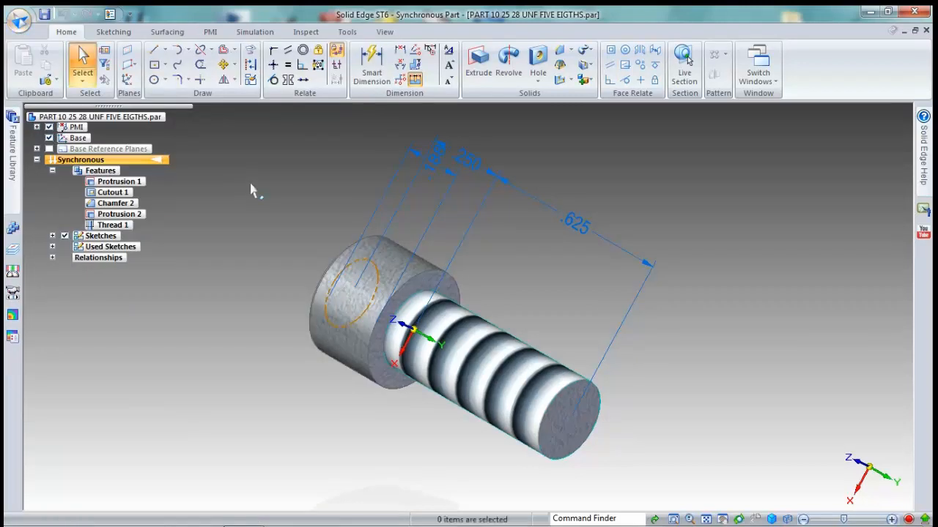
Step: In the bolt part's file properties, replace the summary title with "1/4 28 UNF 5/8 LONG"
left_click(19, 20)
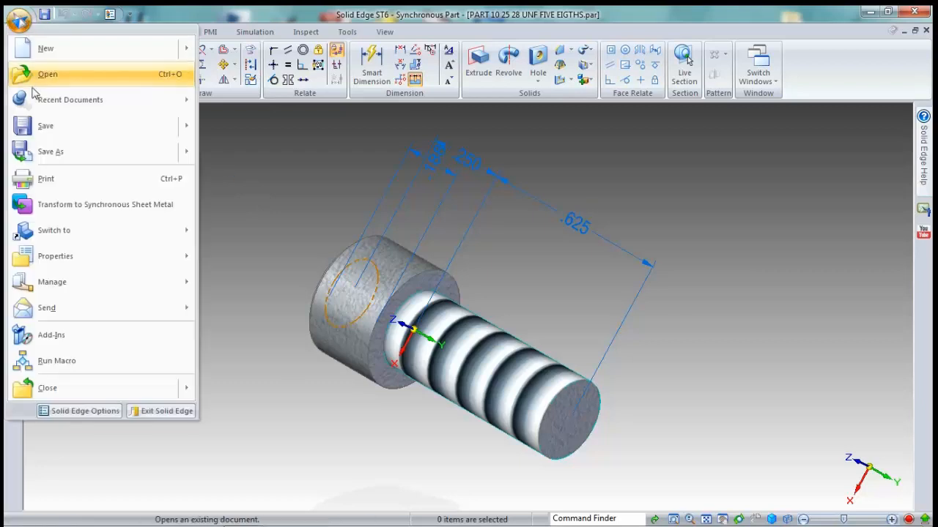
mouse_move(53, 262)
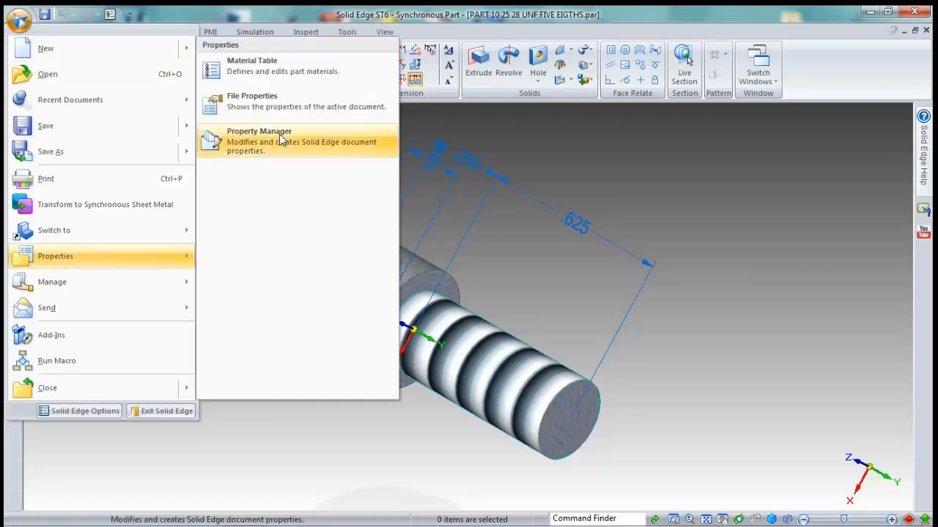
left_click(251, 103)
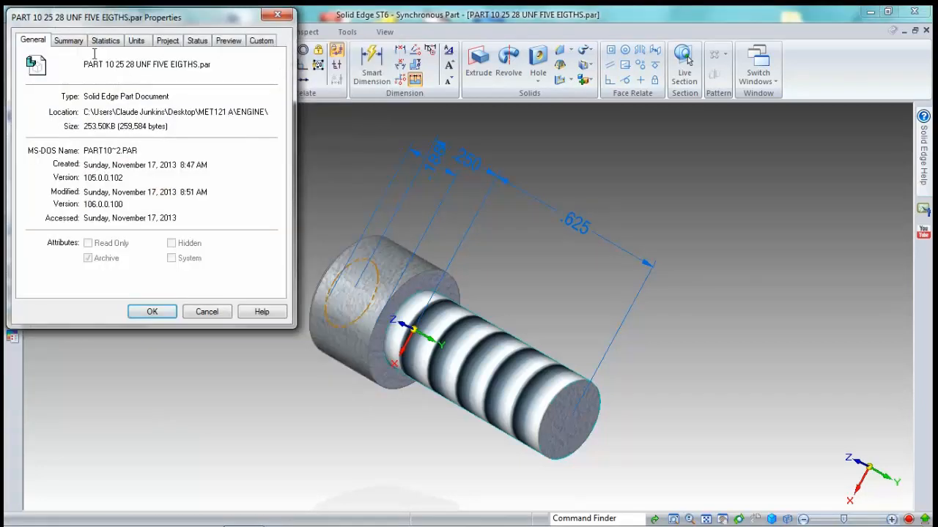
left_click(74, 42)
left_click_drag(149, 63, 62, 57)
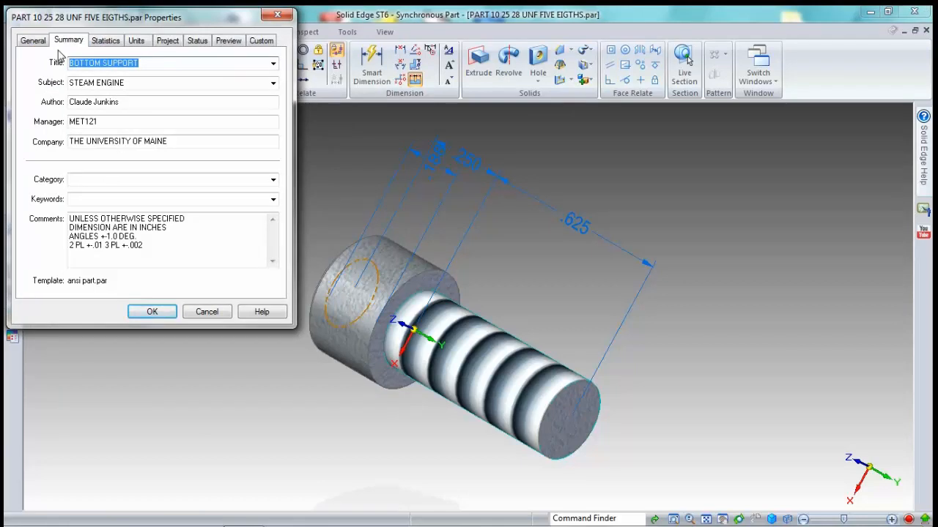
type("1/")
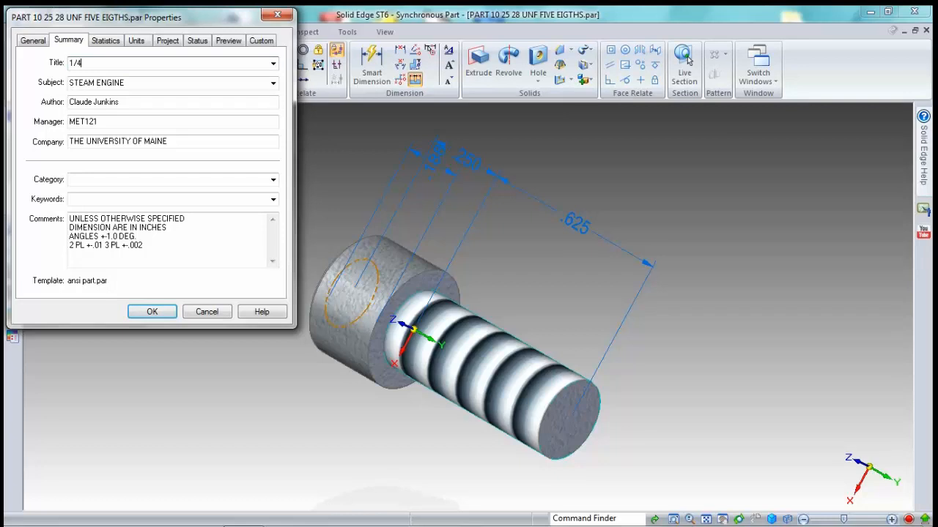
type("4 28 UNF 5/8 LONG")
Step: Set the document number in the project properties to 1, accept the file properties, and save the part
left_click(173, 44)
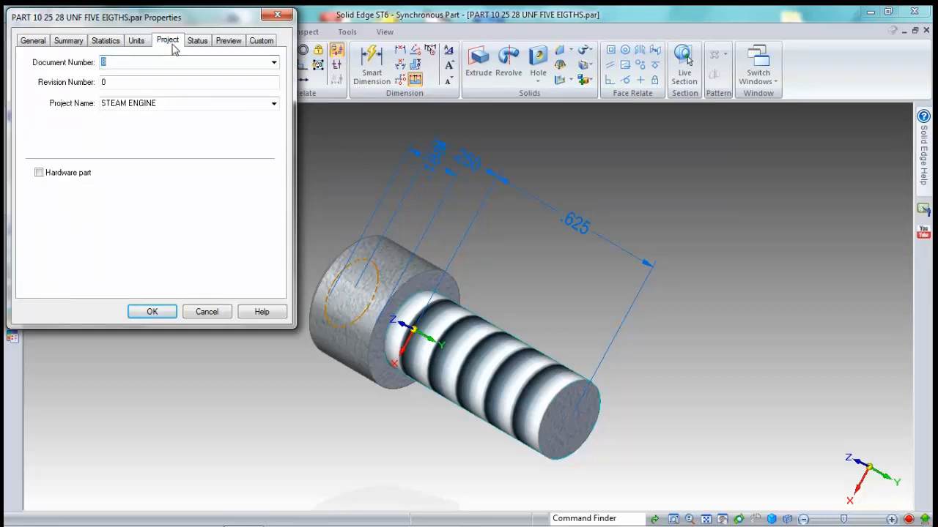
type("1")
left_click(154, 312)
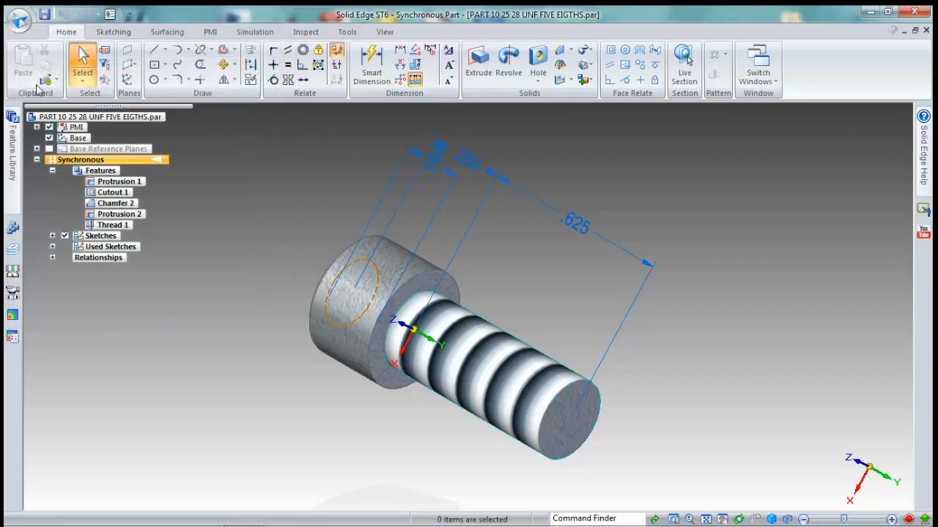
left_click(18, 20)
left_click(44, 125)
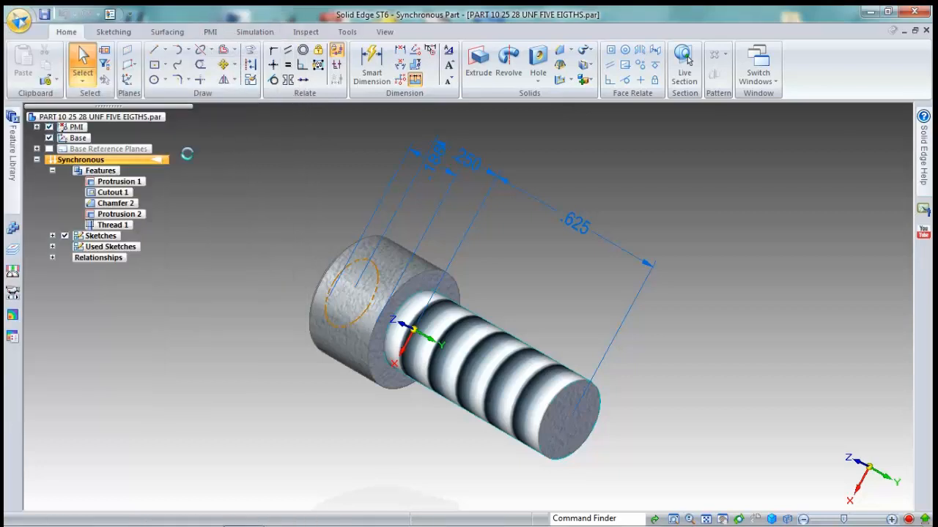
Step: In the open PART 18 bolt's file properties, set the title to "10 28 UNC FIVE EIGTHS LONG" and the document number to 18
left_click(766, 76)
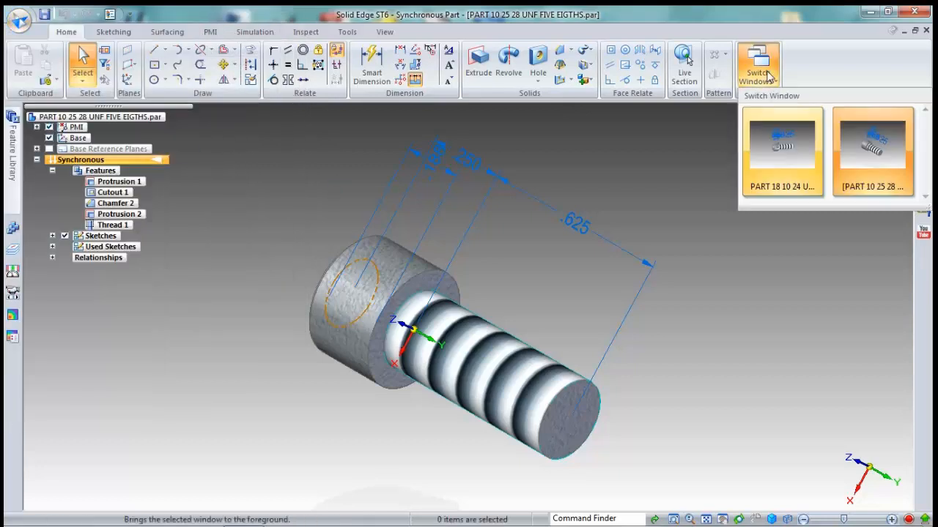
left_click(835, 169)
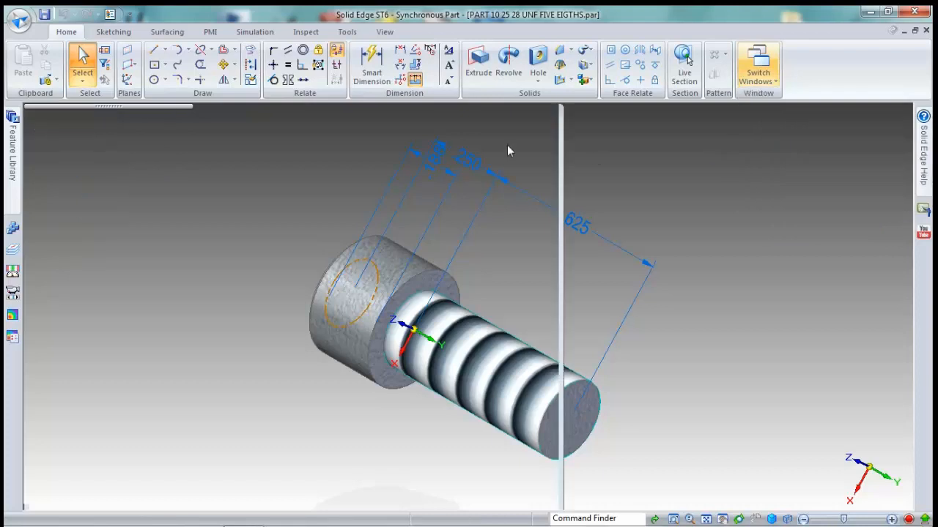
left_click(18, 21)
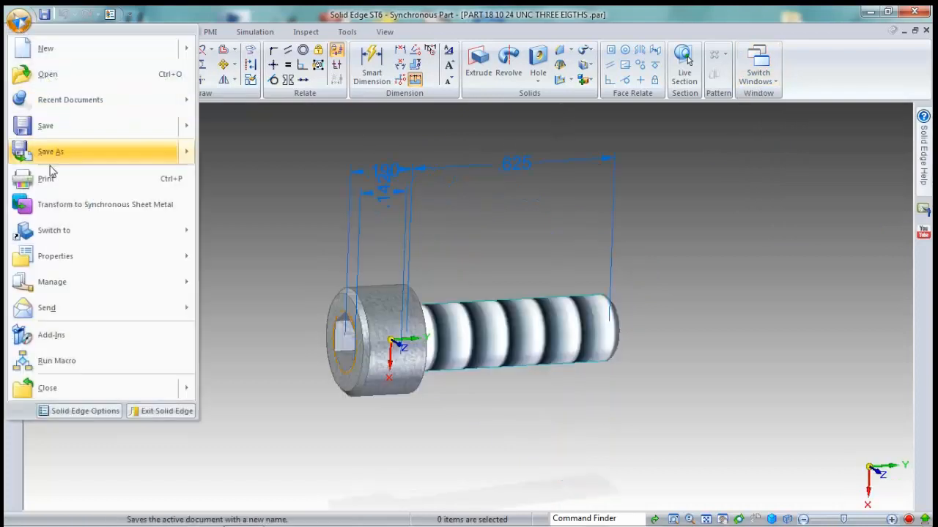
mouse_move(46, 255)
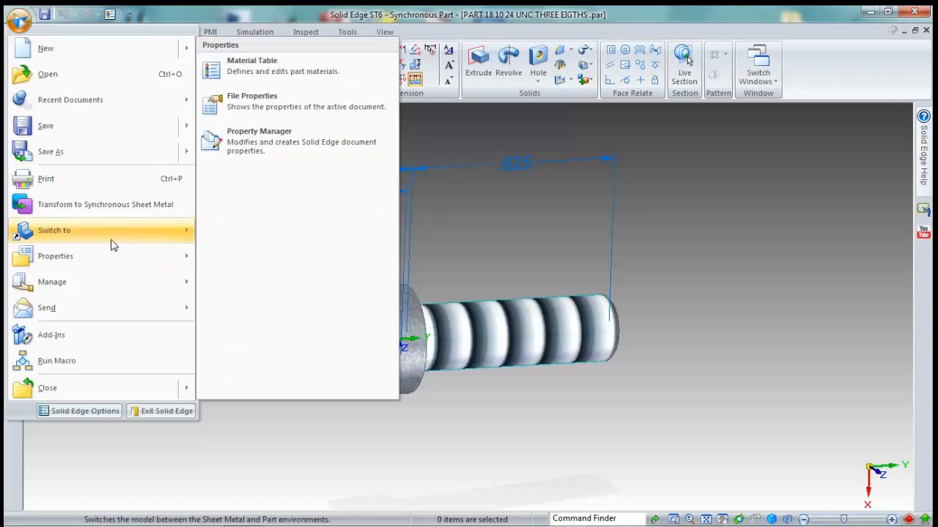
left_click(252, 101)
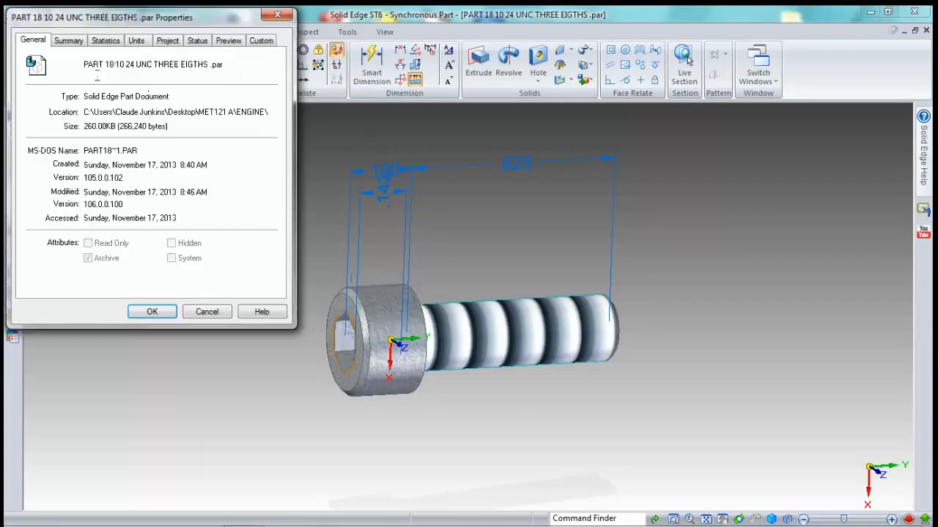
left_click(77, 43)
left_click_drag(136, 63, 67, 53)
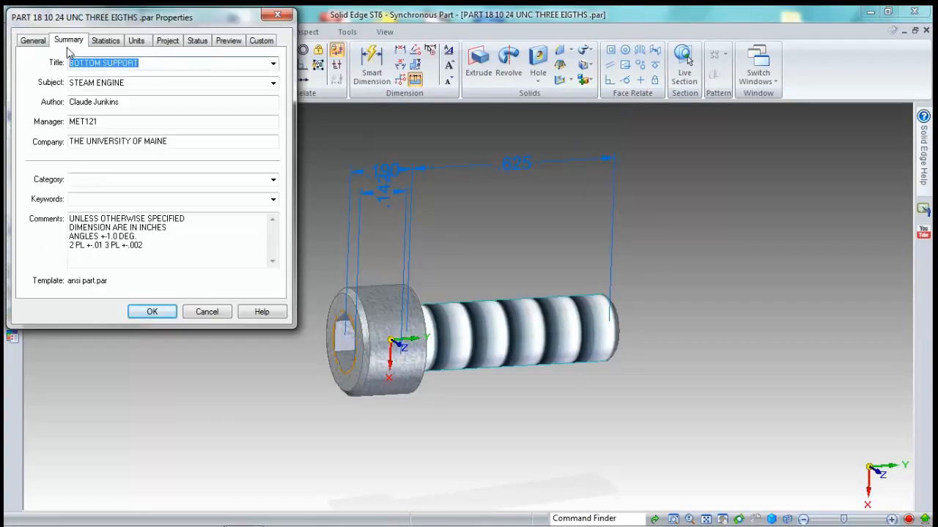
type("10 28 UNC FIVE EIGTHS LONG")
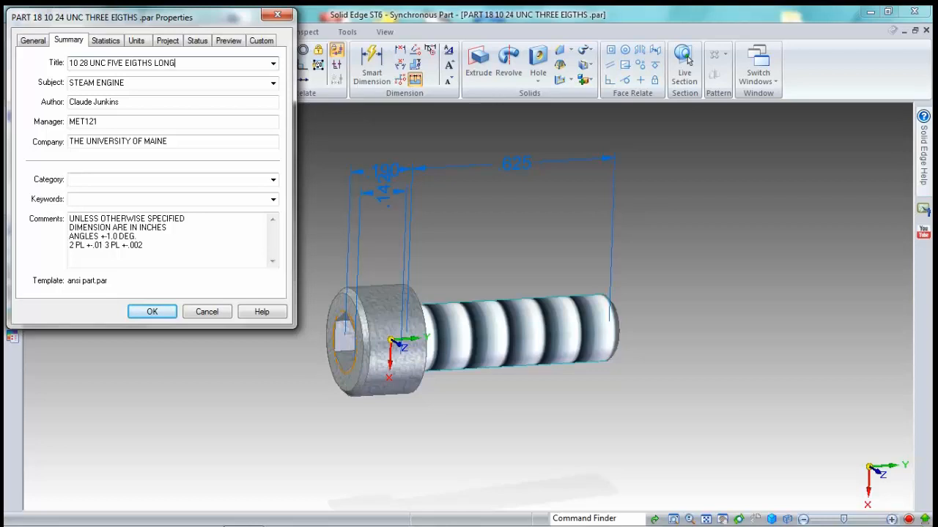
left_click(165, 41)
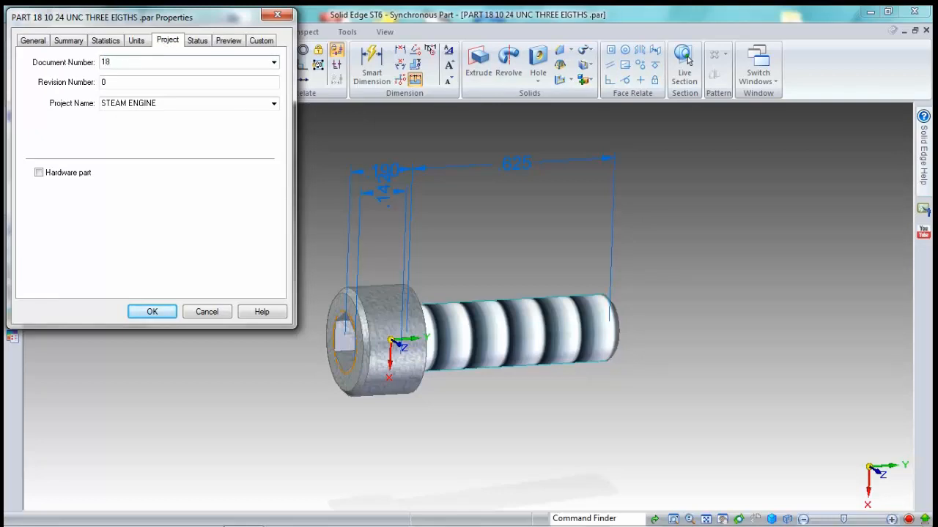
left_click(155, 312)
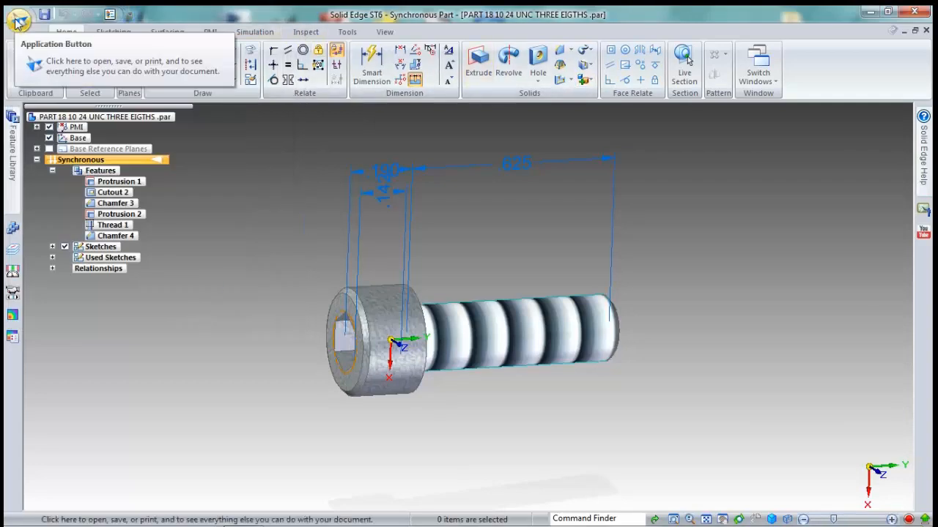
Step: Save and close the PART 18 10 24 UNC THREE EIGTHS bolt document
left_click(19, 20)
left_click(42, 126)
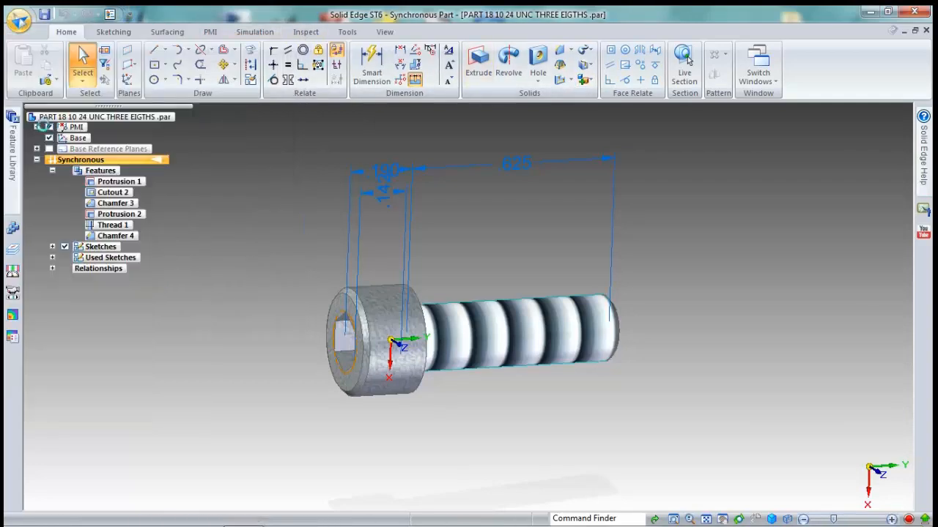
left_click(19, 20)
left_click(69, 392)
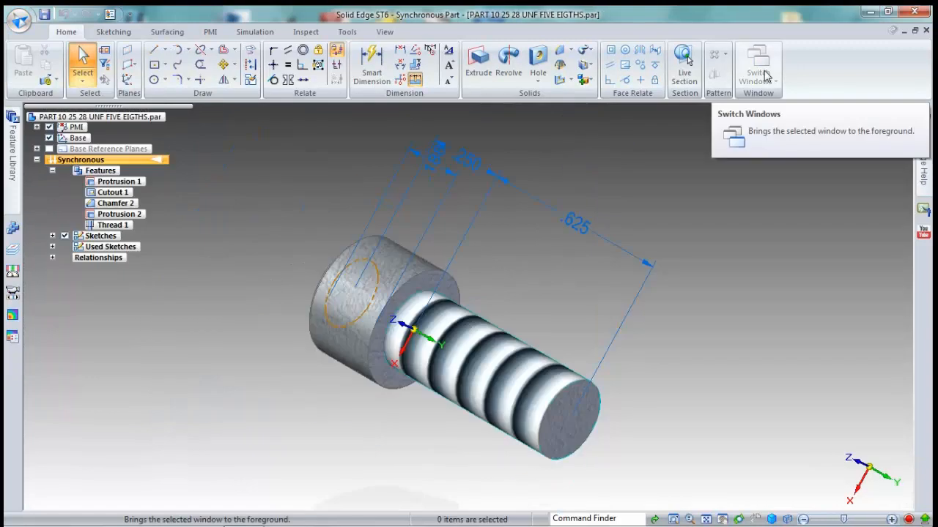
Step: Save the PART 10 bolt, and save a copy of it as "PART 25 25 28 UNF ONE AND ONE QUARTER.par"
left_click(19, 20)
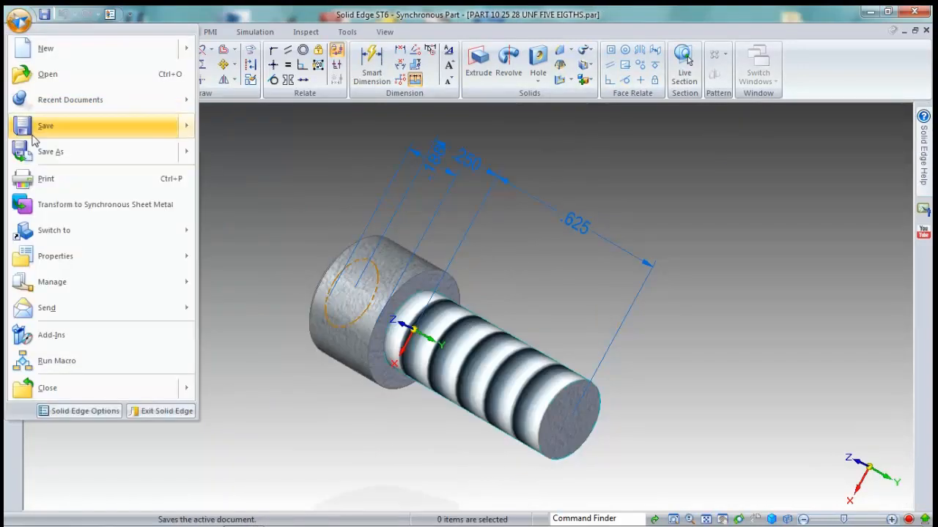
left_click(80, 129)
left_click(19, 20)
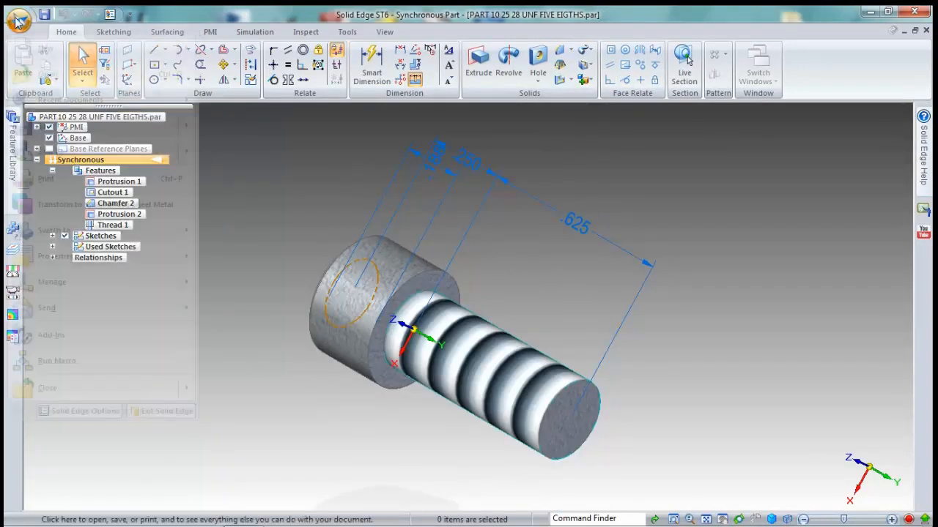
left_click(53, 151)
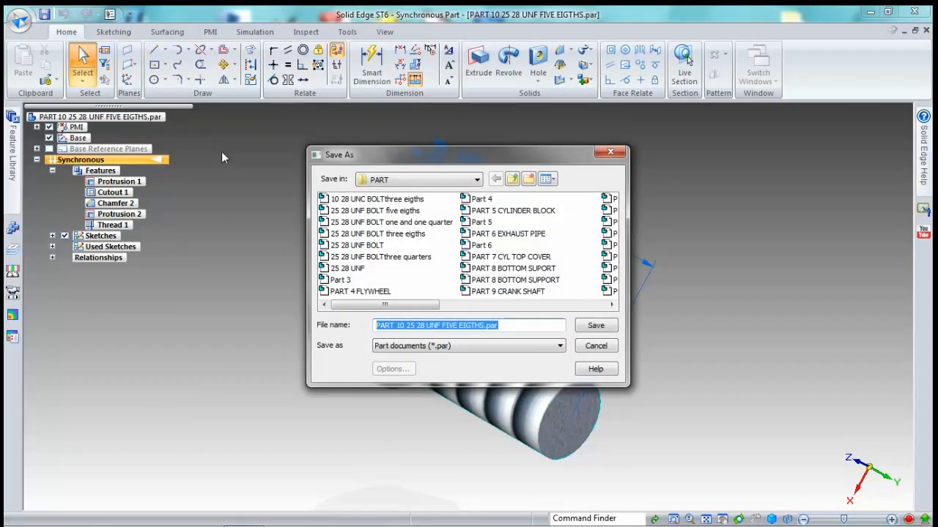
double_click(399, 325)
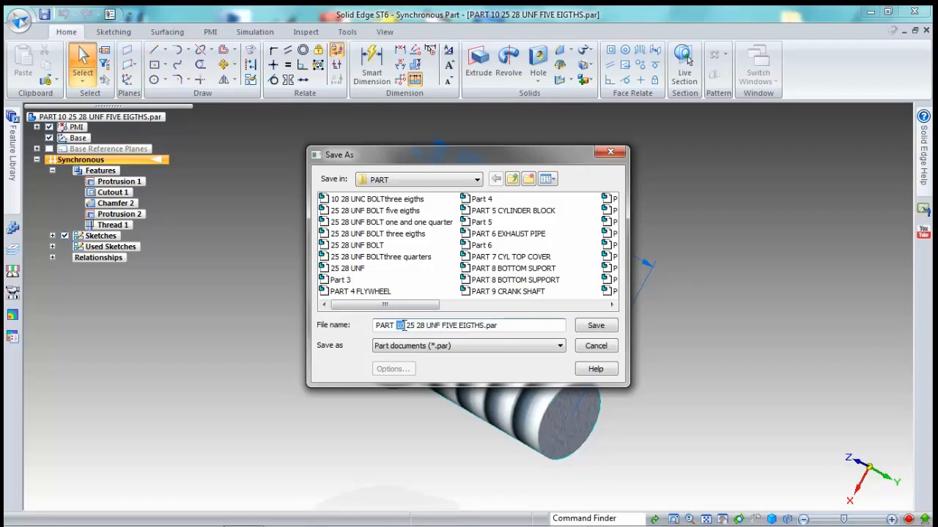
type("25")
left_click_drag(442, 327, 482, 326)
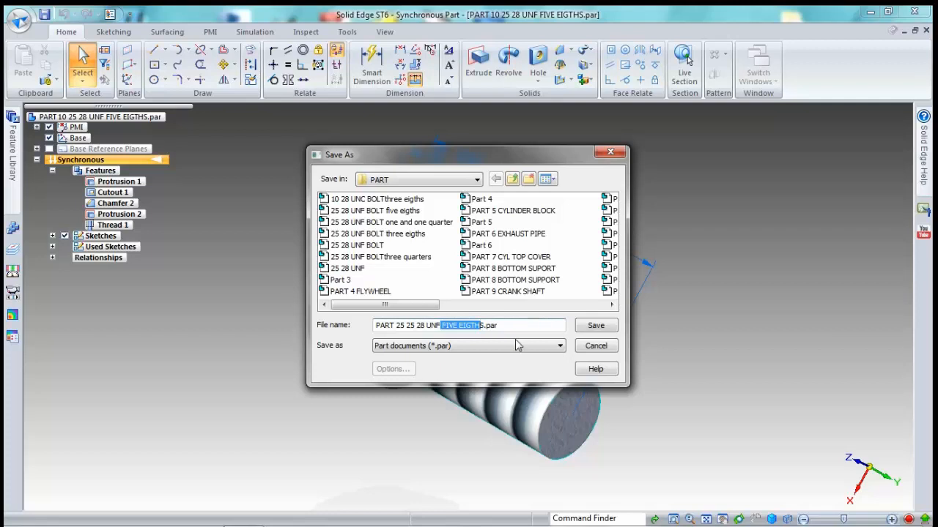
key("BackSpace")
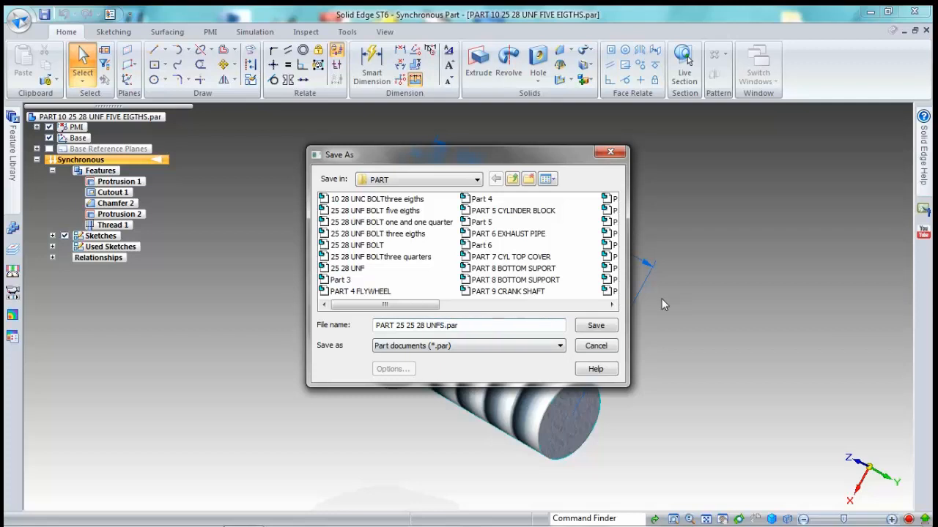
type("ONE A")
type("ND ONE QUARTER")
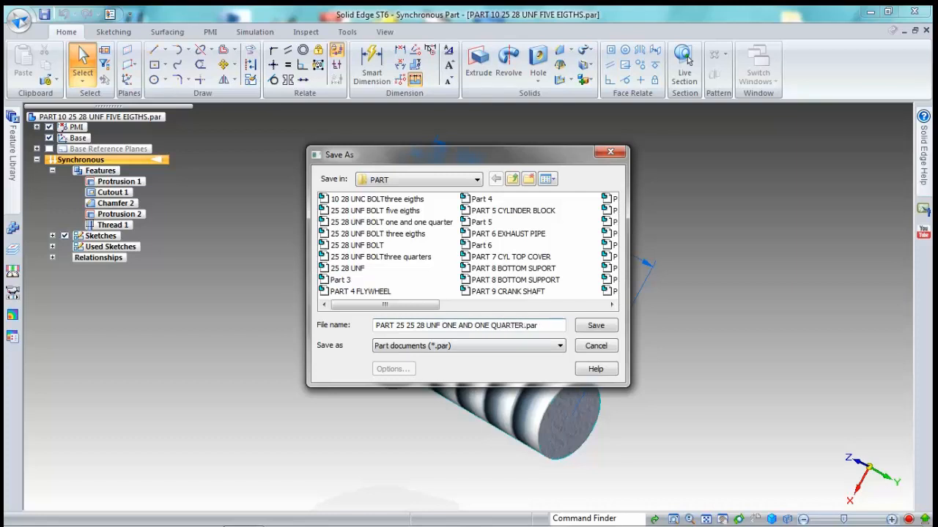
left_click(597, 326)
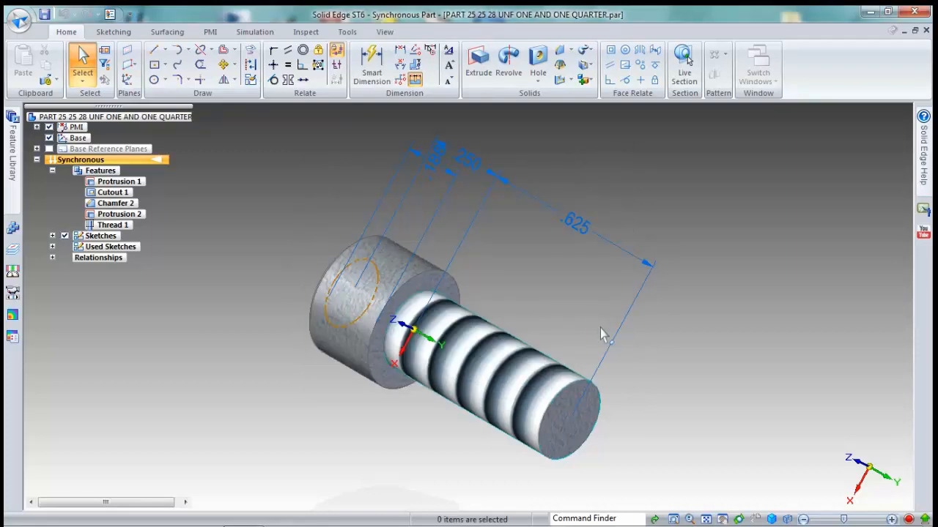
Step: Set the length dimension of the bolt's threaded shank to 1.250 in
left_click(578, 229)
left_click(584, 274)
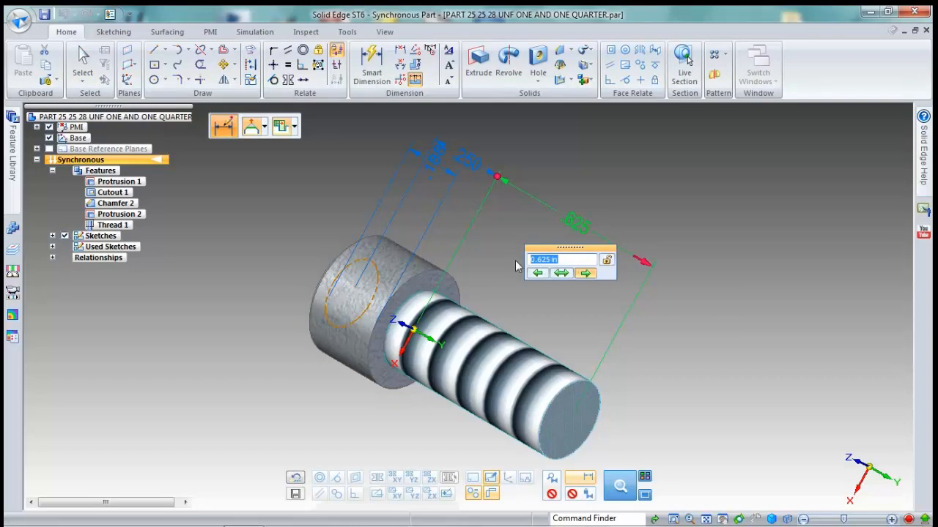
type("1.250")
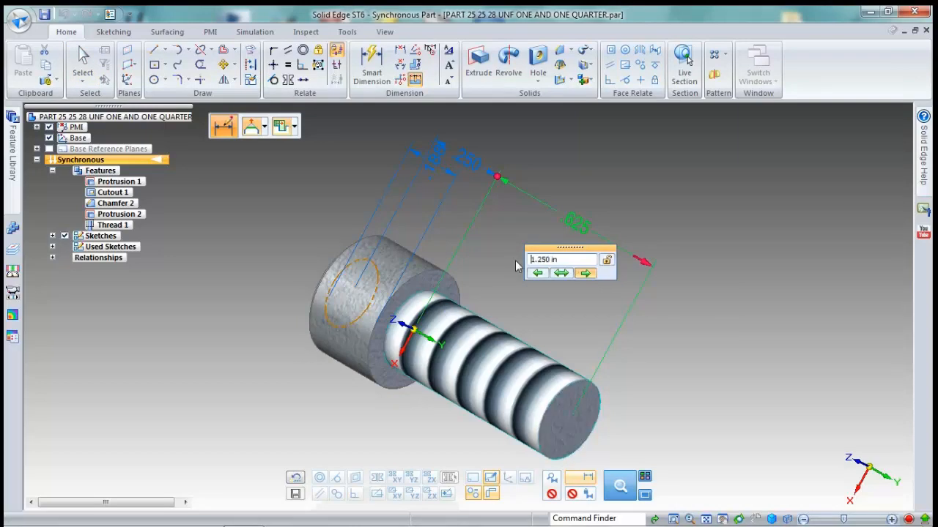
key("Return")
key("Escape")
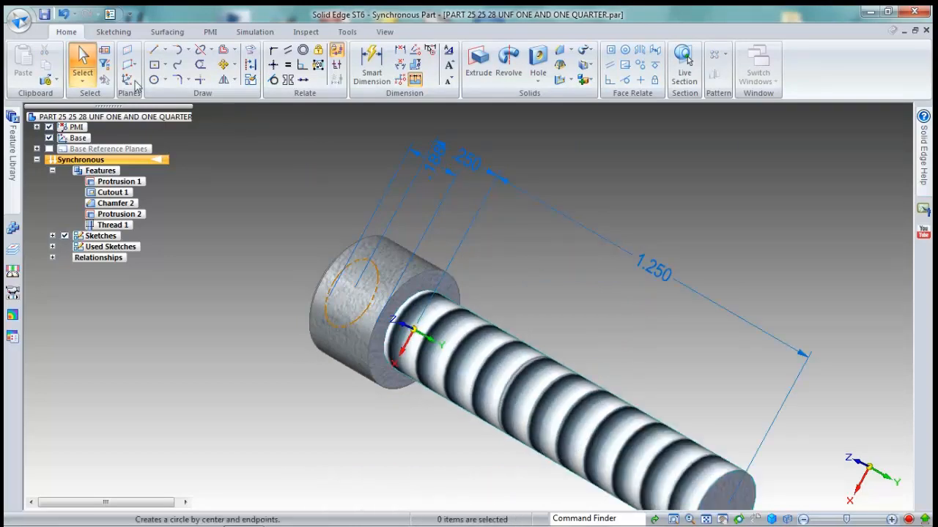
Step: In the file properties, set the summary title to "1/4 28 UNF 1 1/4 INCH LONG", accept the properties, and save the part
left_click(18, 20)
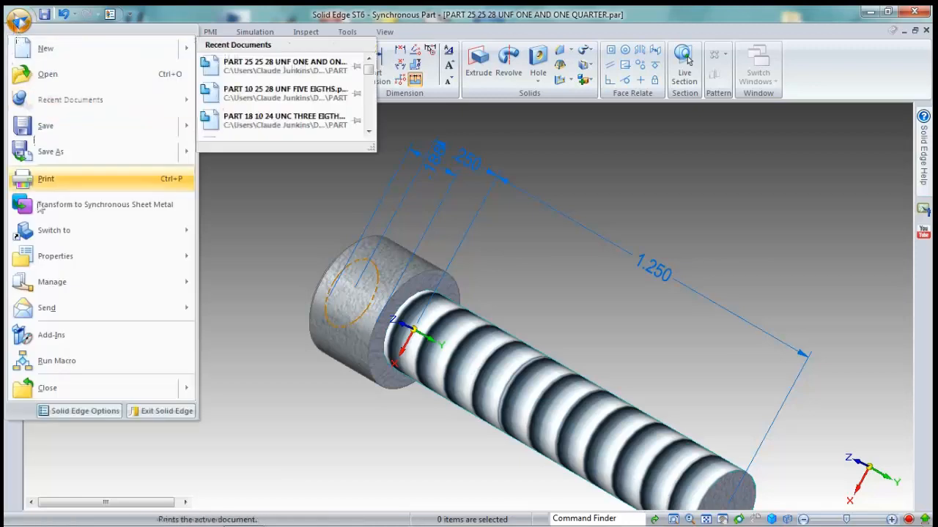
mouse_move(94, 253)
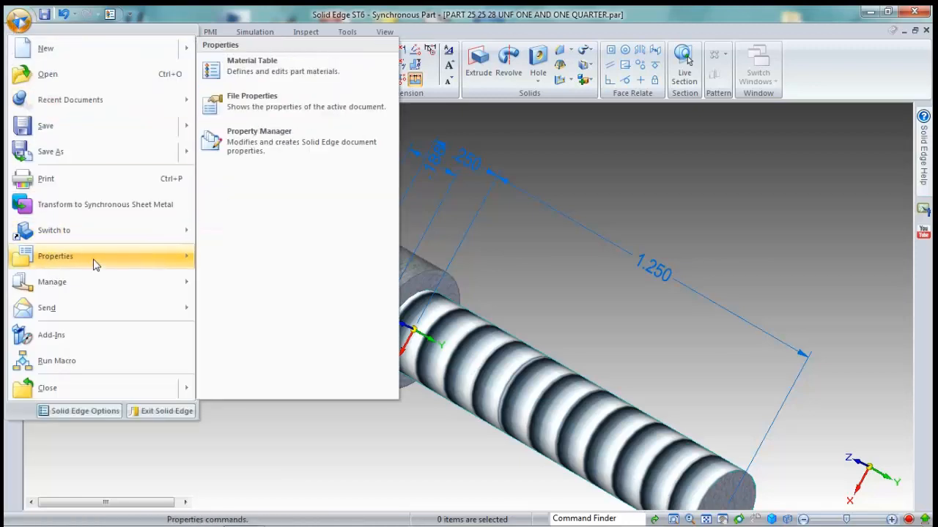
left_click(225, 106)
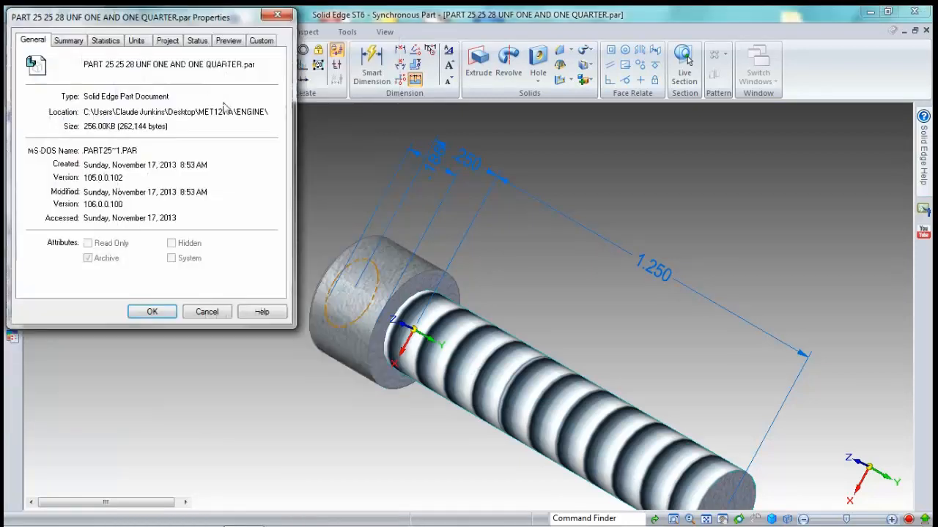
left_click(71, 41)
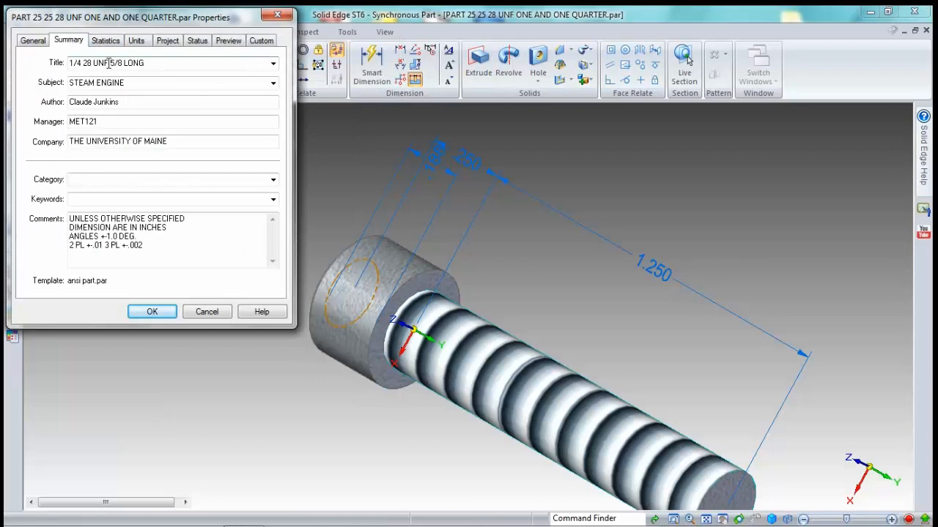
triple_click(121, 63)
left_click_drag(109, 63, 122, 63)
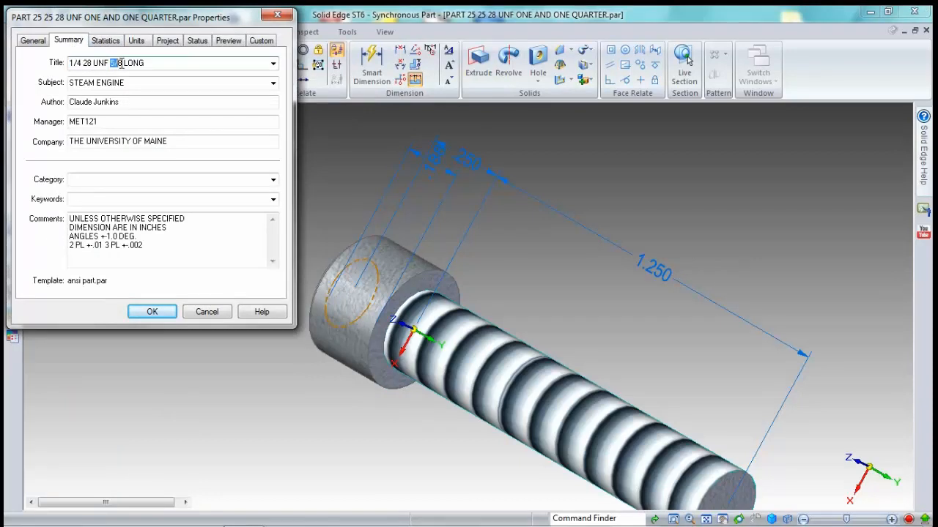
key("BackSpace")
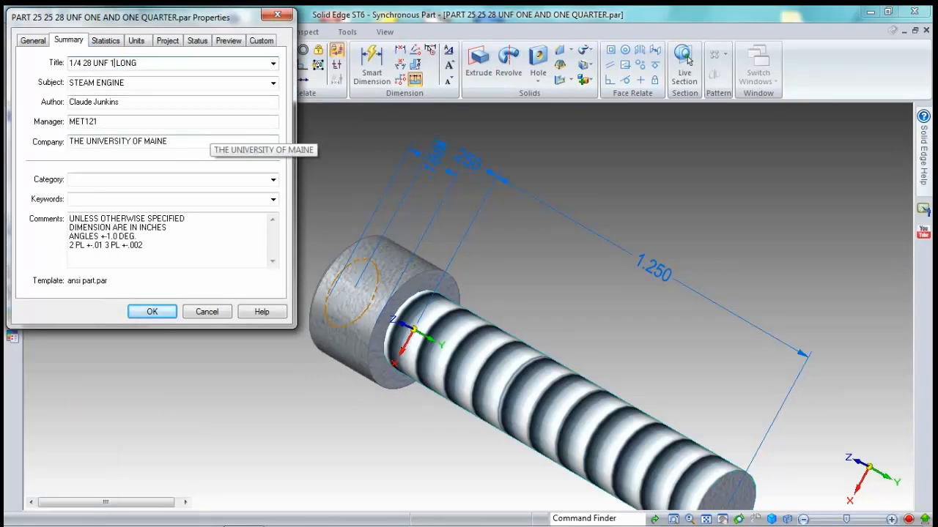
type("1 1/4 INCH")
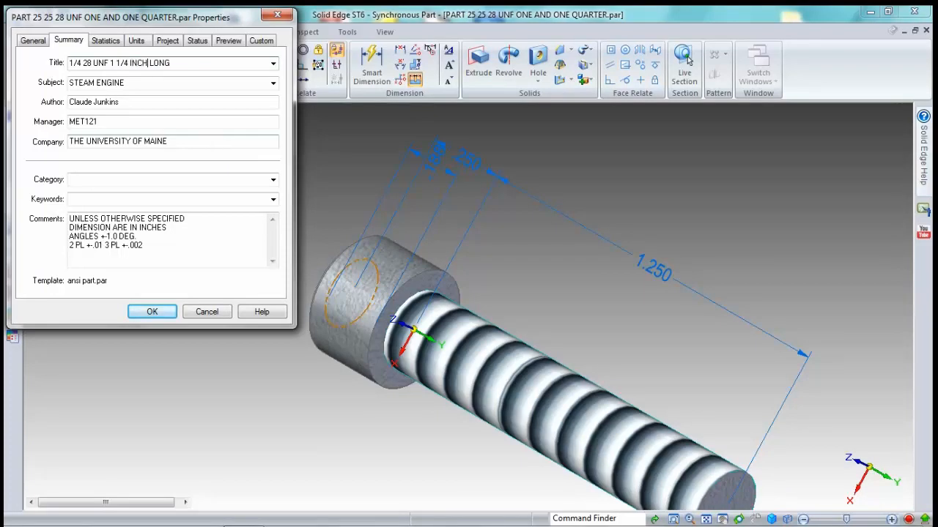
left_click(151, 312)
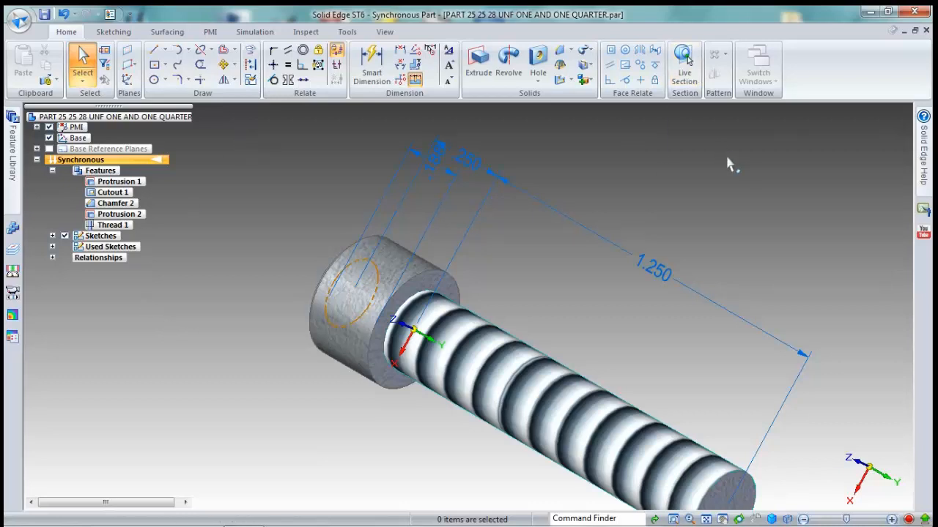
left_click(19, 20)
left_click(38, 125)
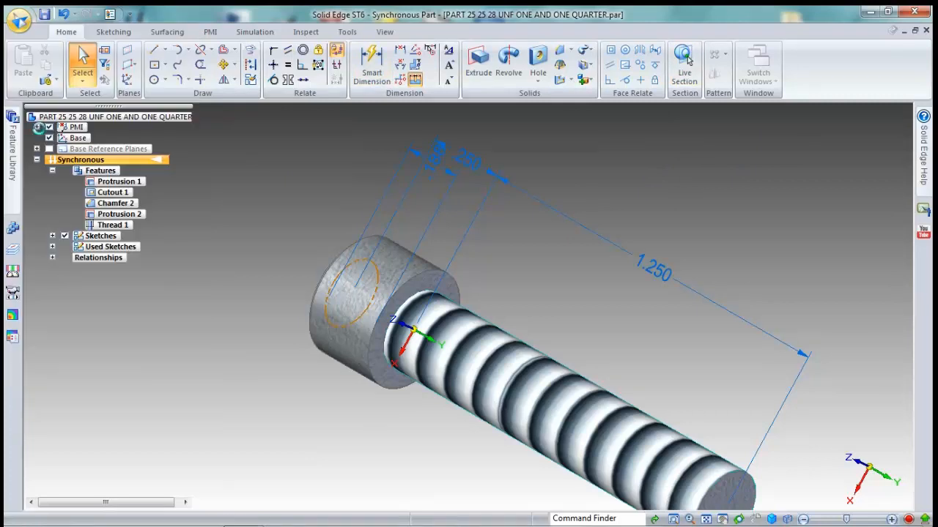
Step: Save a copy of the bolt as "PART 26 25 28 UNF THREE QUARTERS.par"
left_click(19, 19)
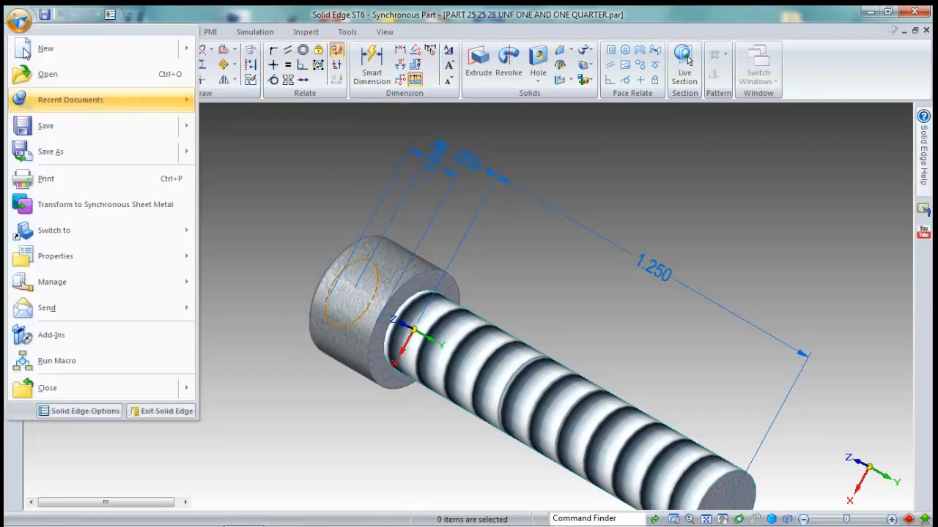
left_click(47, 153)
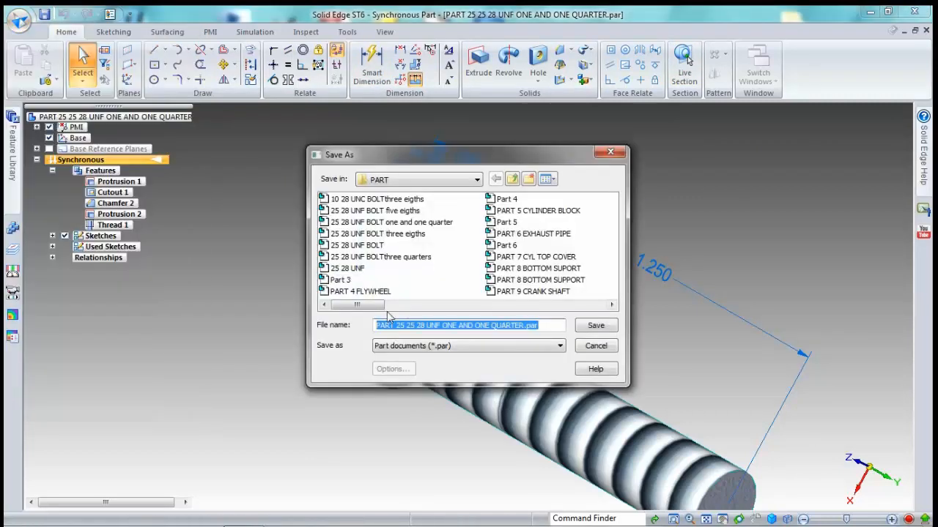
left_click(401, 325)
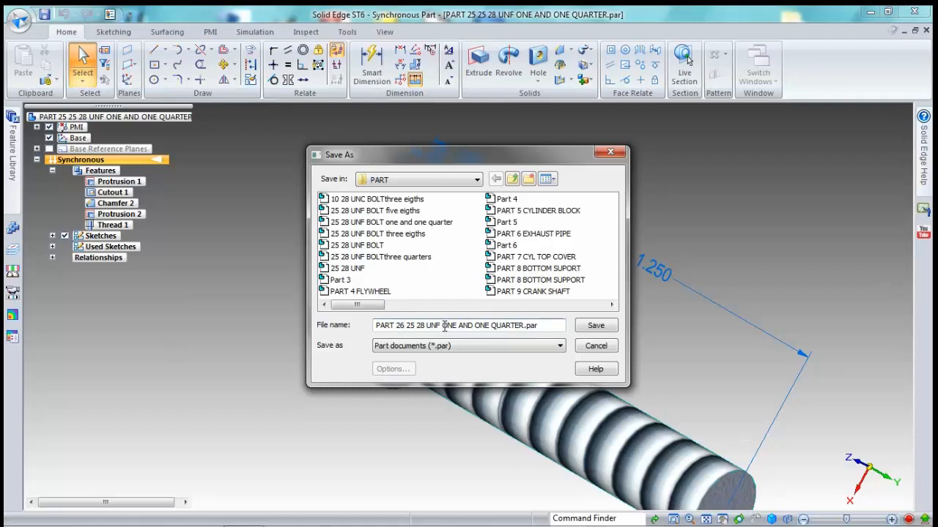
left_click_drag(454, 328, 523, 329)
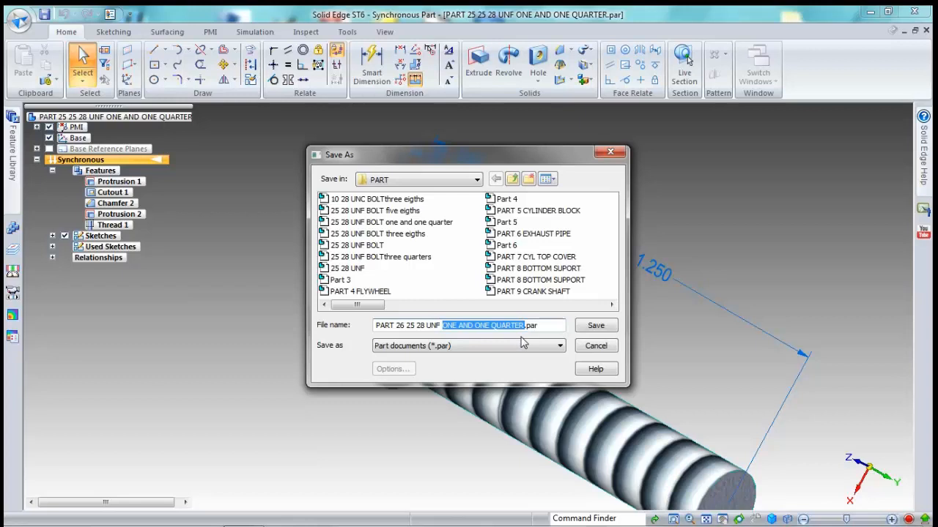
type("THRE")
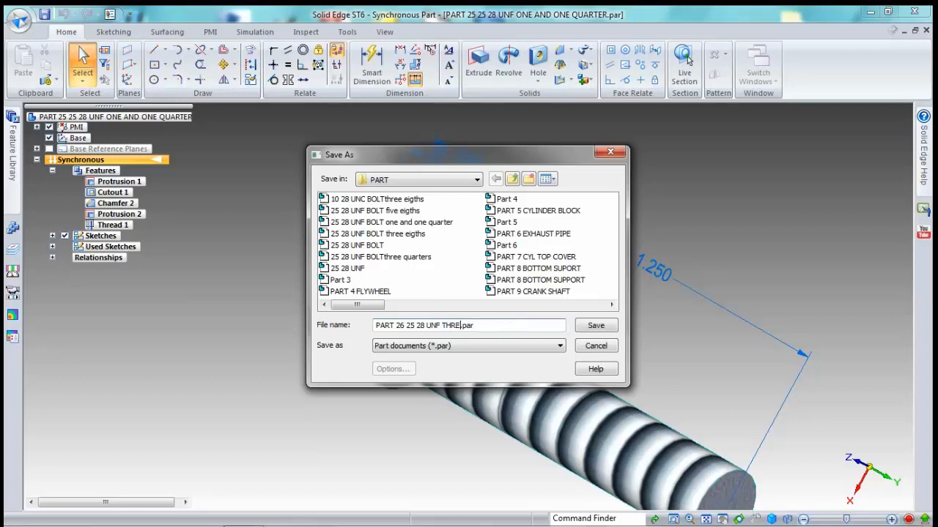
type("E QUARTERS")
left_click(596, 327)
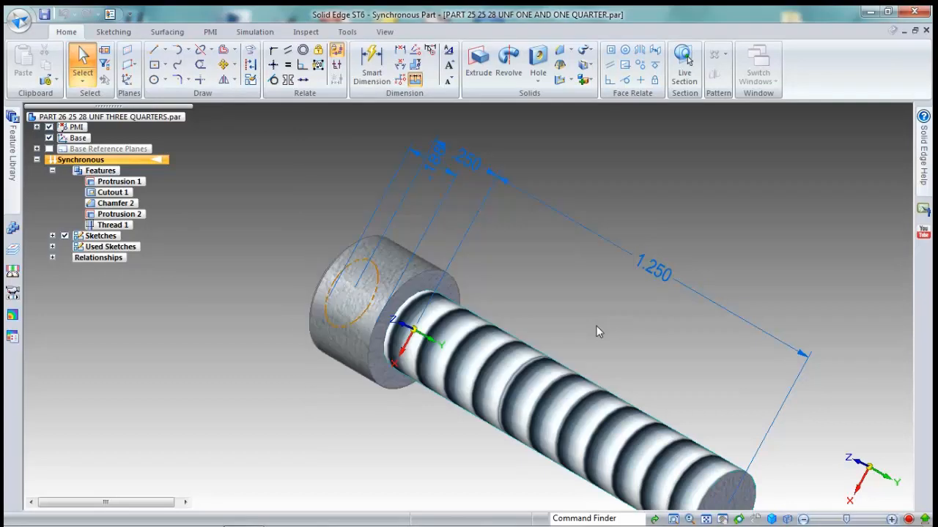
Step: Set the length dimension of the threaded shank to .75 in
left_click(654, 269)
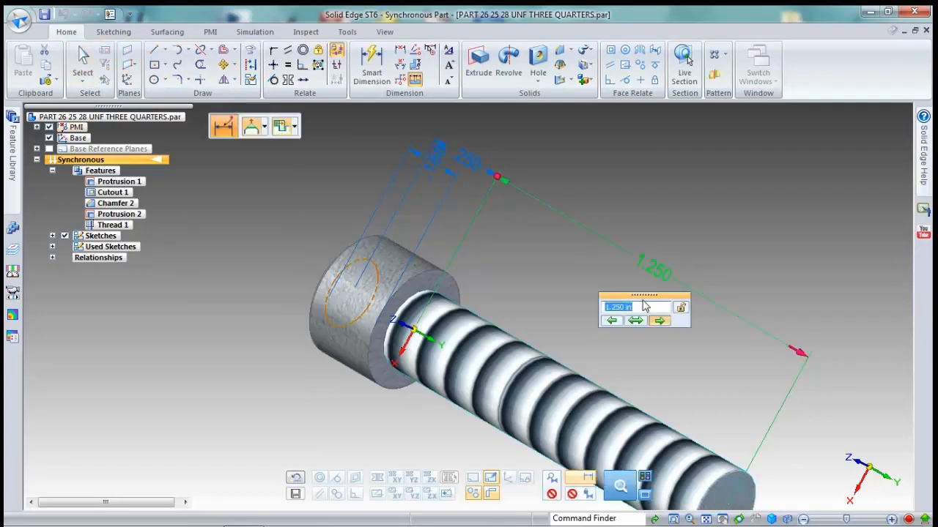
type(".75")
key("Return")
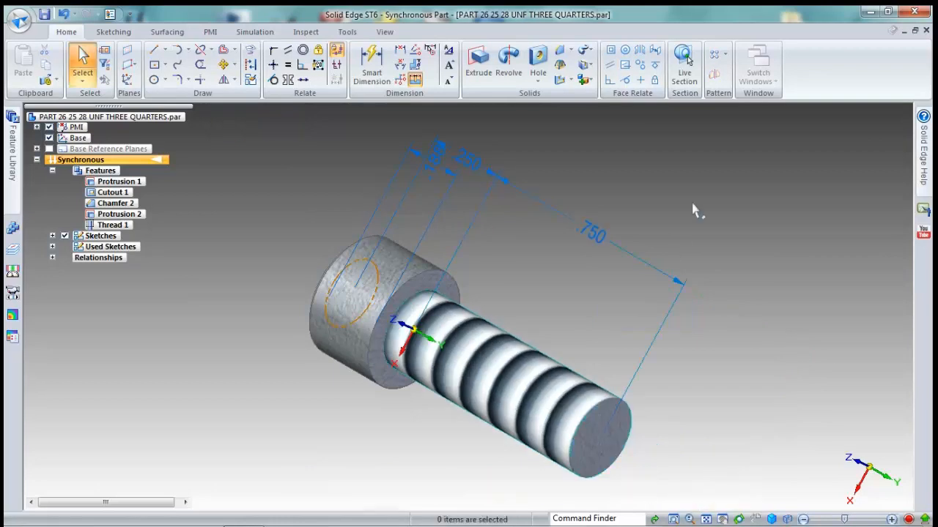
left_click(564, 55)
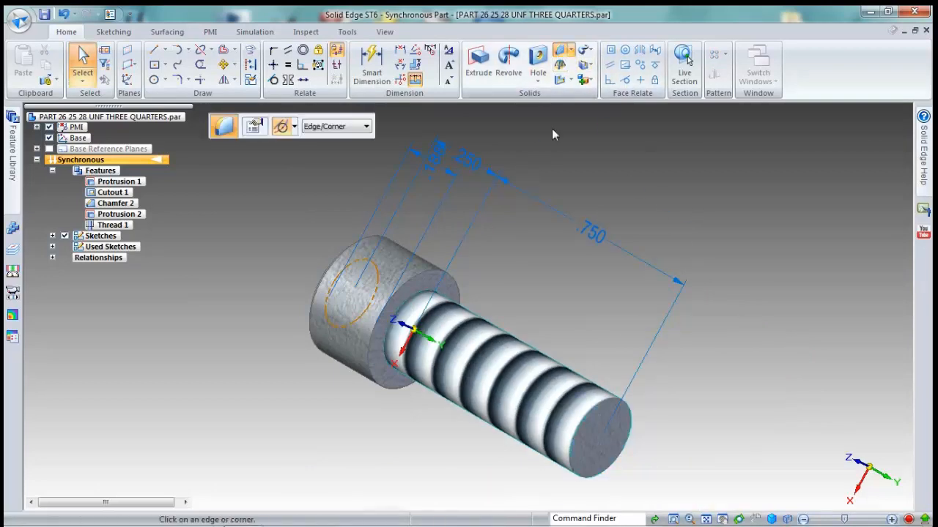
left_click(252, 129)
left_click(235, 291)
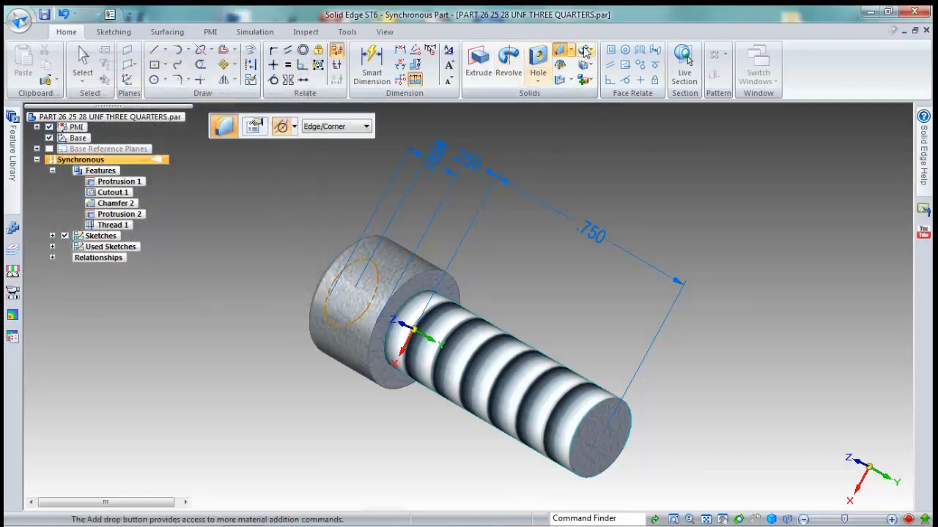
Step: Chamfer the circular edge at the free end of the threaded shank with a 0.015 in setback
left_click(571, 53)
left_click(610, 96)
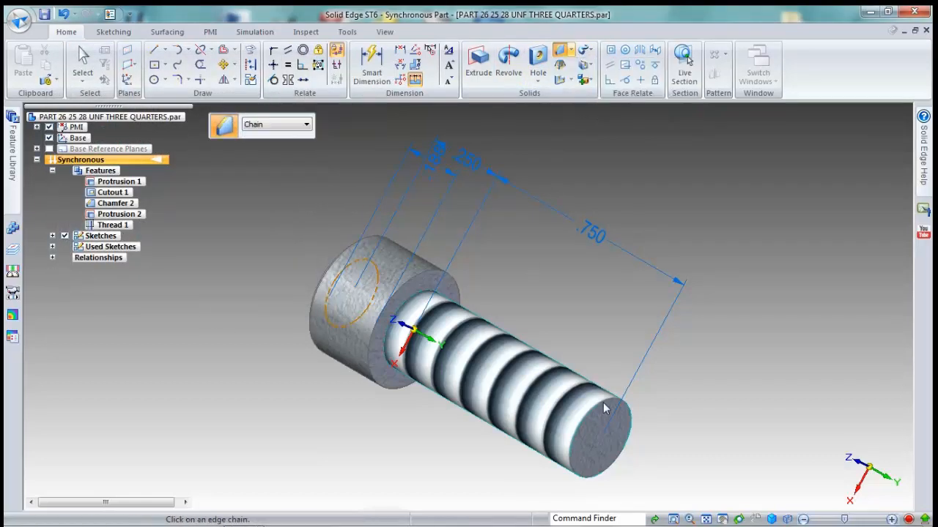
left_click(609, 401)
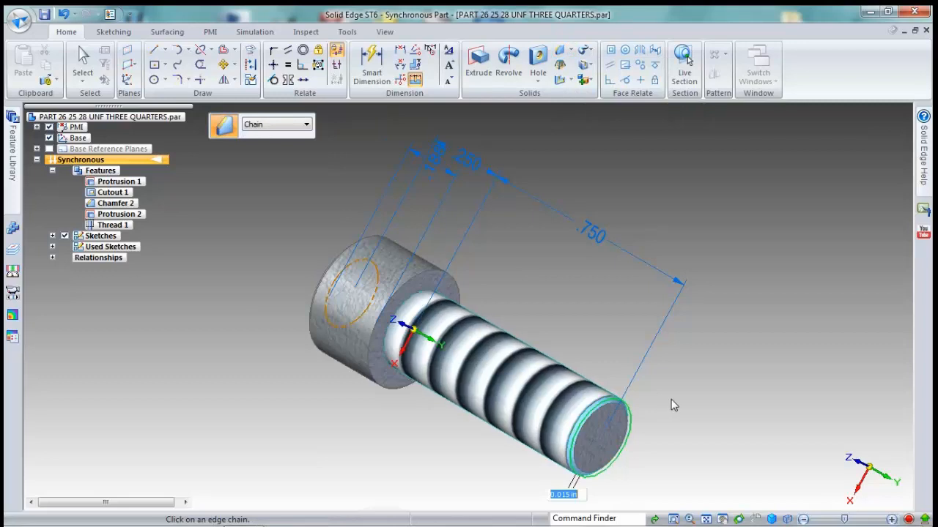
key("Return")
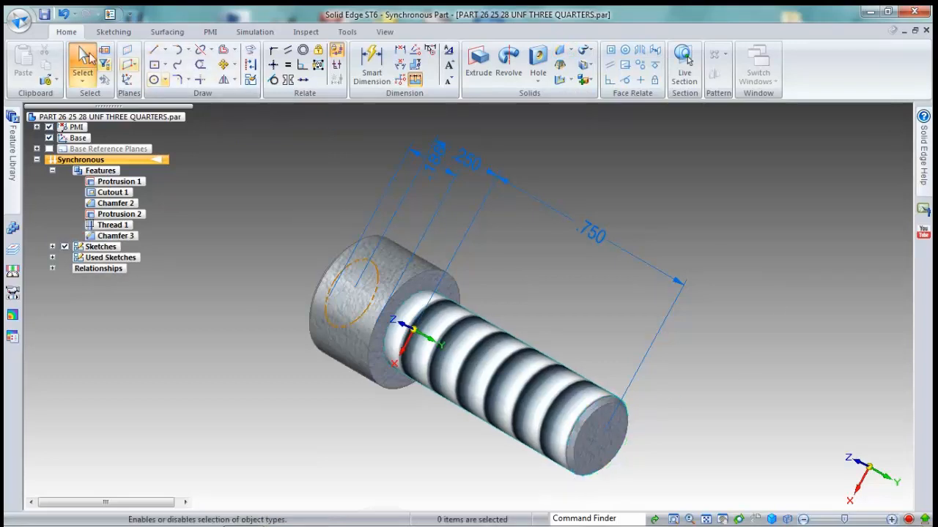
left_click(22, 22)
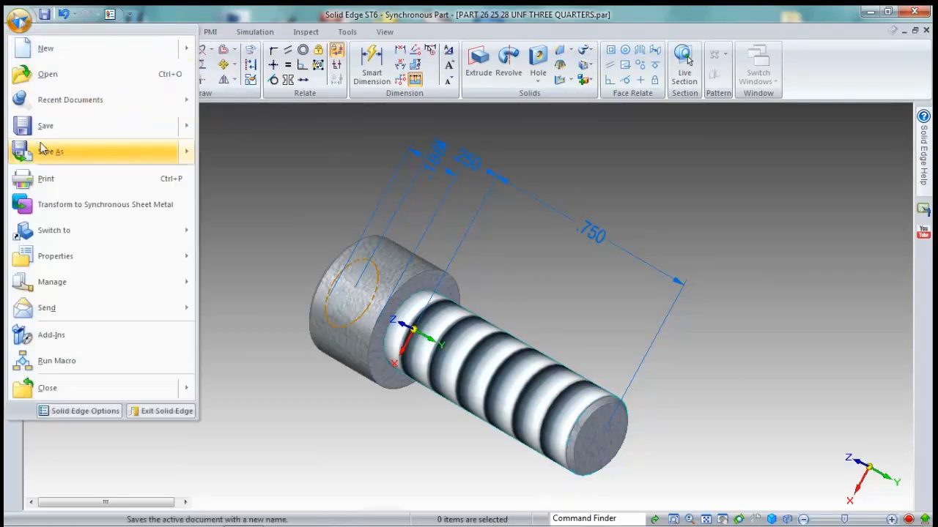
mouse_move(42, 127)
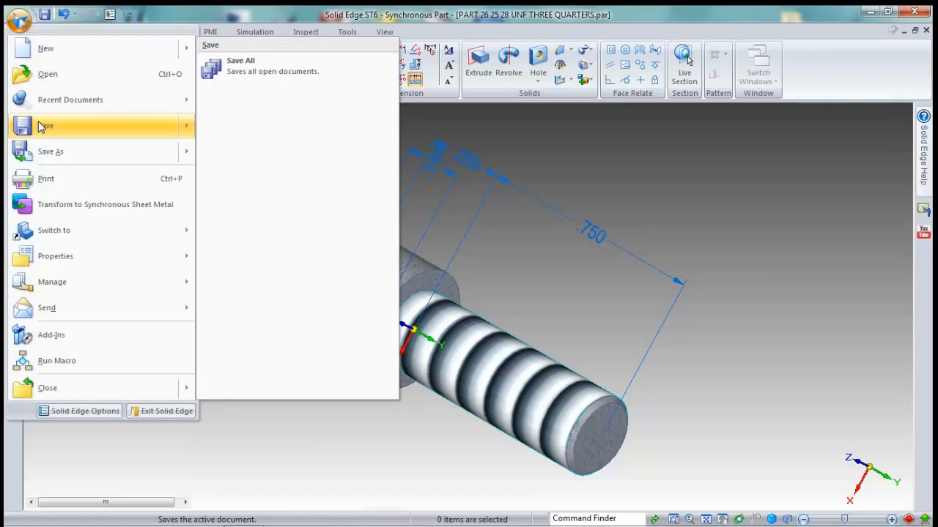
left_click(556, 158)
Step: In the file properties, set the summary title to "1/4 28 UNF 3/4 INCH LONG" and save the part
left_click(20, 21)
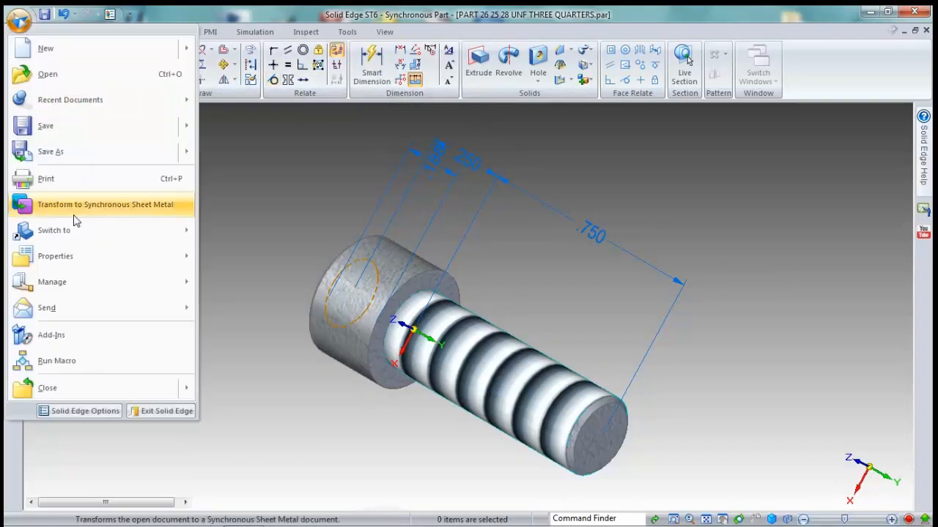
mouse_move(59, 256)
left_click(242, 93)
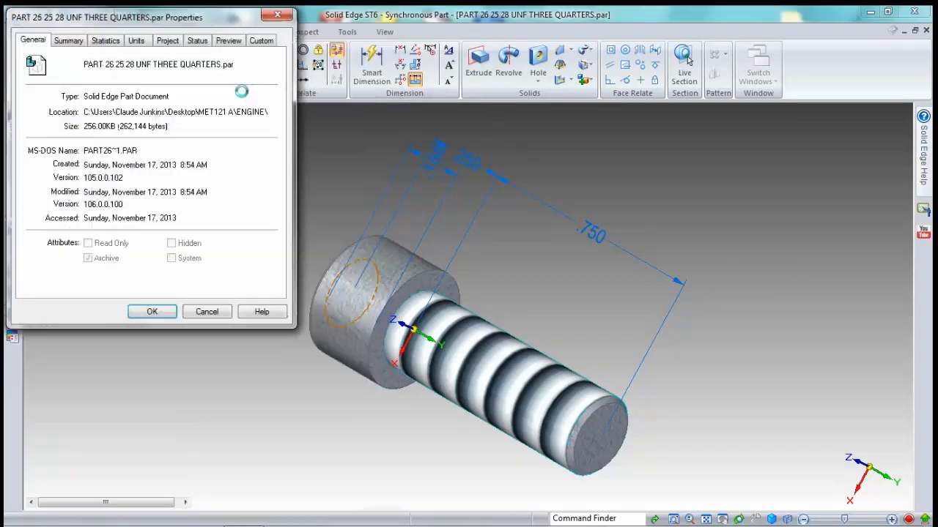
left_click(71, 41)
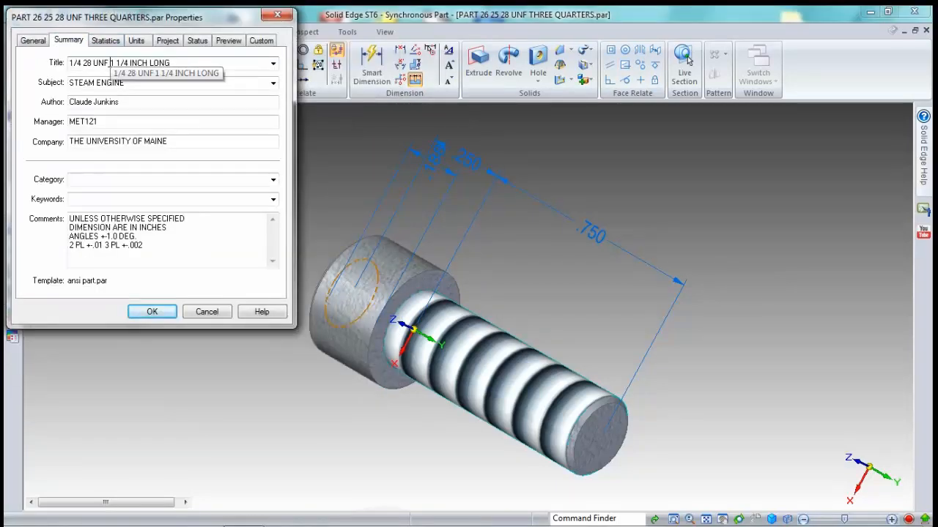
triple_click(119, 63)
left_click_drag(111, 63, 126, 63)
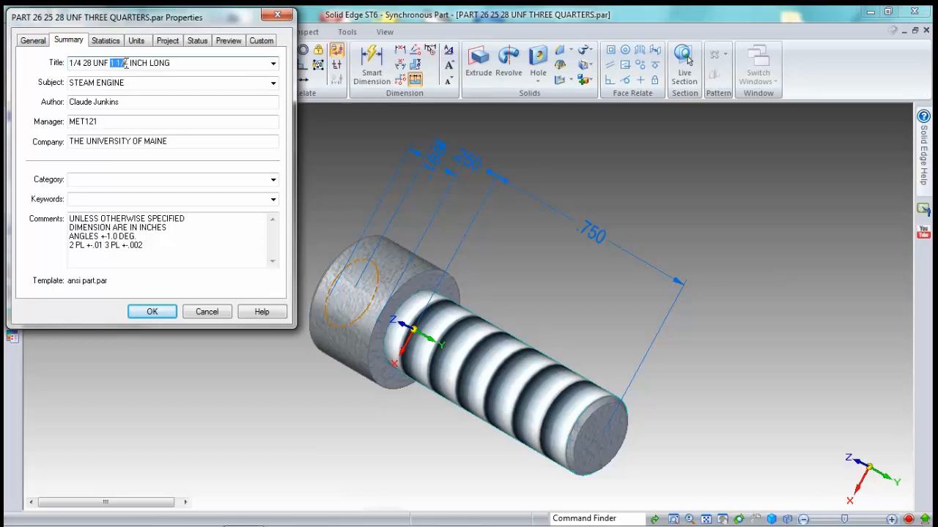
type("3/")
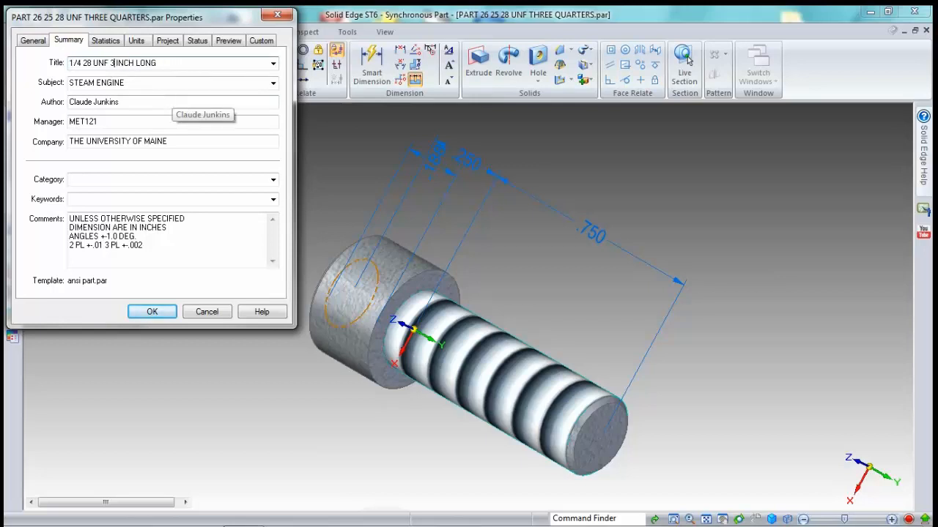
type("5")
key("BackSpace")
type("4")
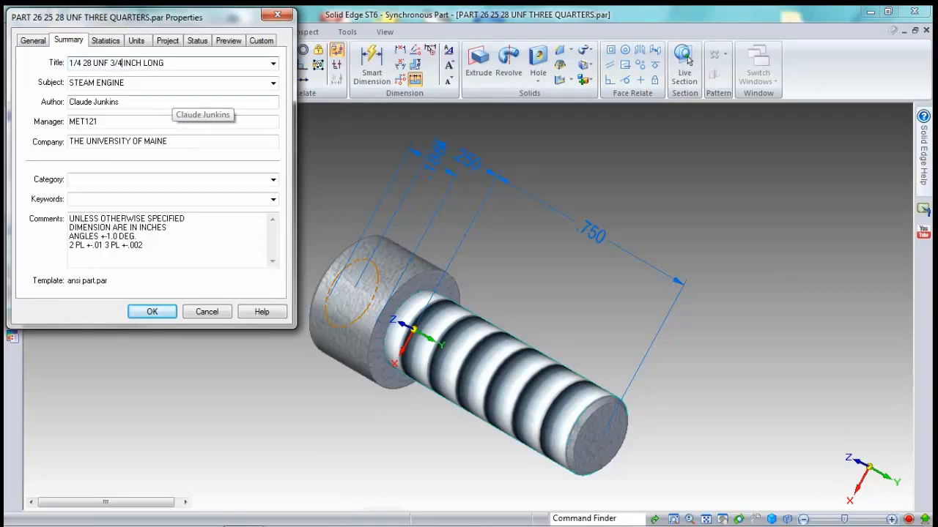
left_click(159, 313)
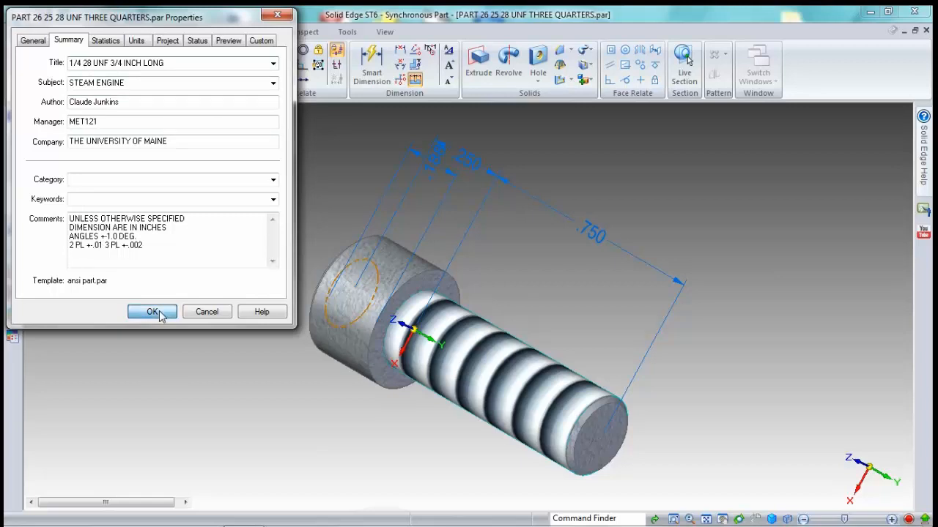
left_click(7, 21)
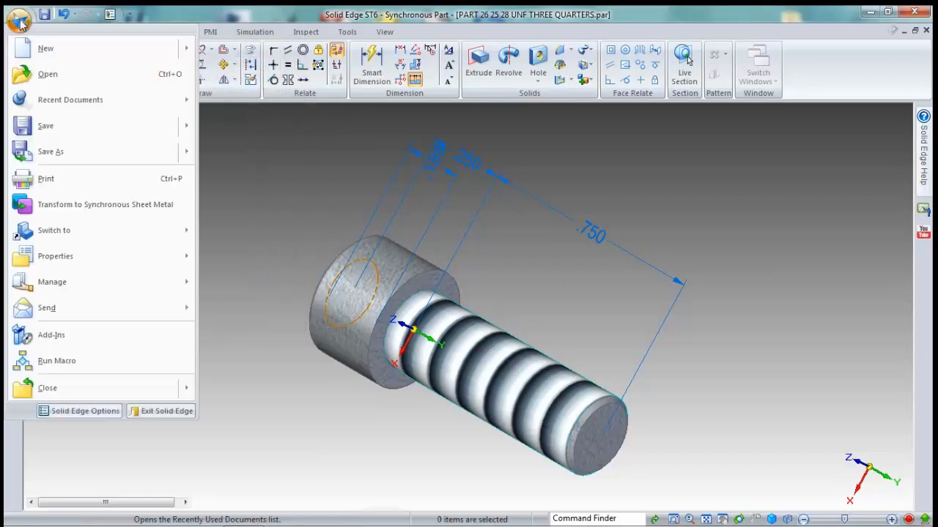
left_click(55, 126)
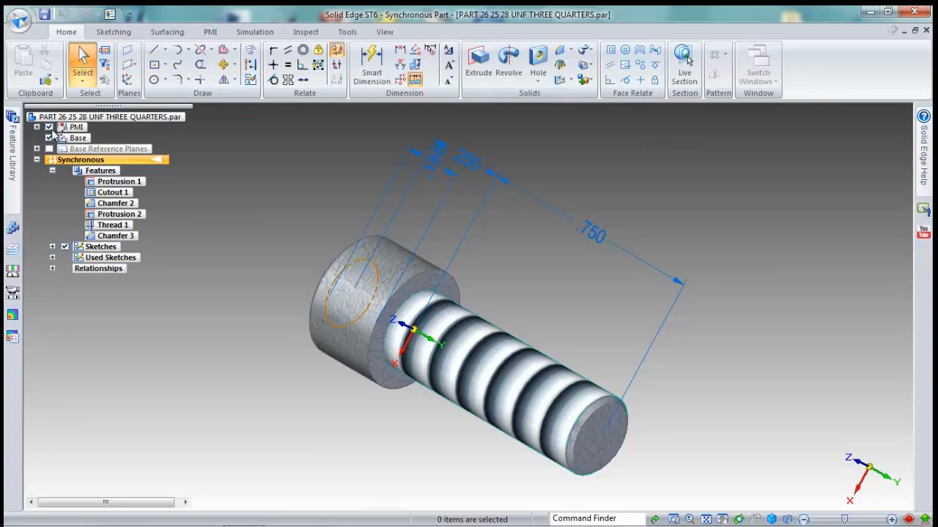
Step: Save a copy of the bolt as "PART 27 25 28 UNF THREE EIGTHS.par" in the PART folder
left_click(22, 25)
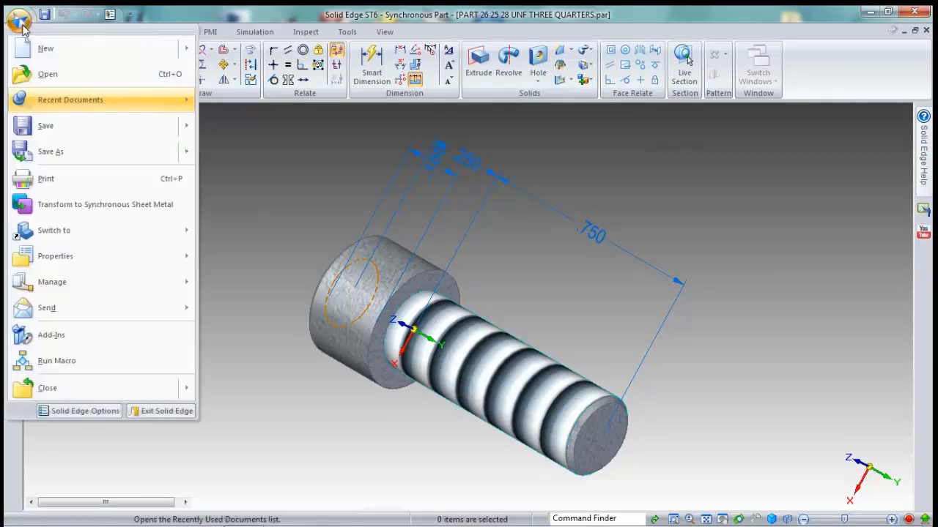
left_click(50, 151)
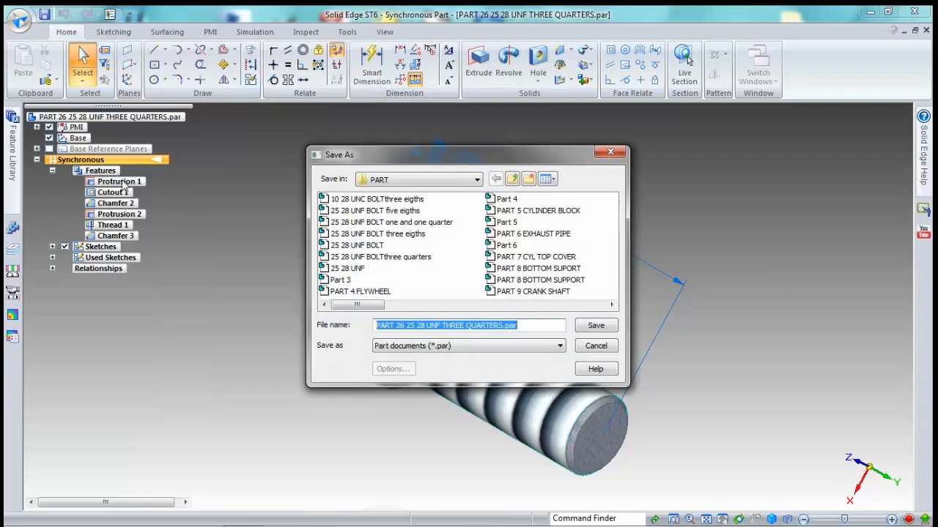
left_click(402, 325)
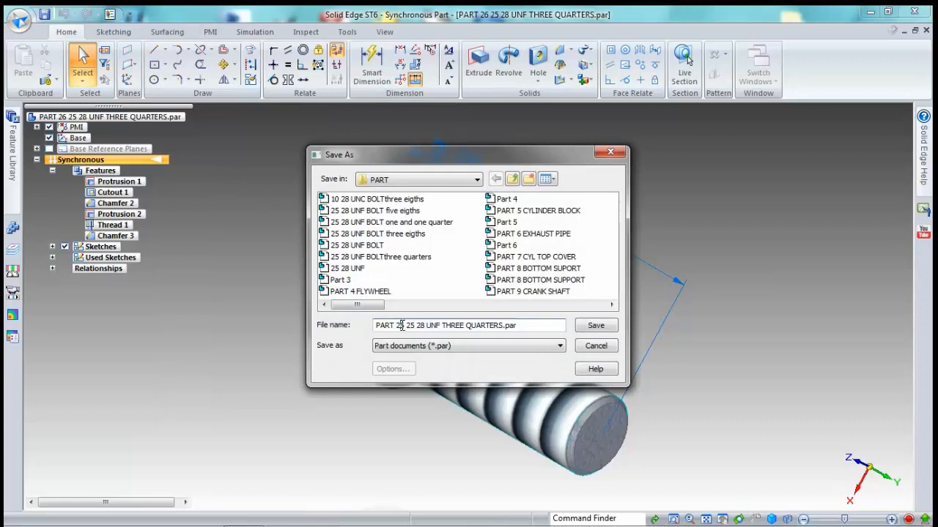
key("BackSpace")
type("7")
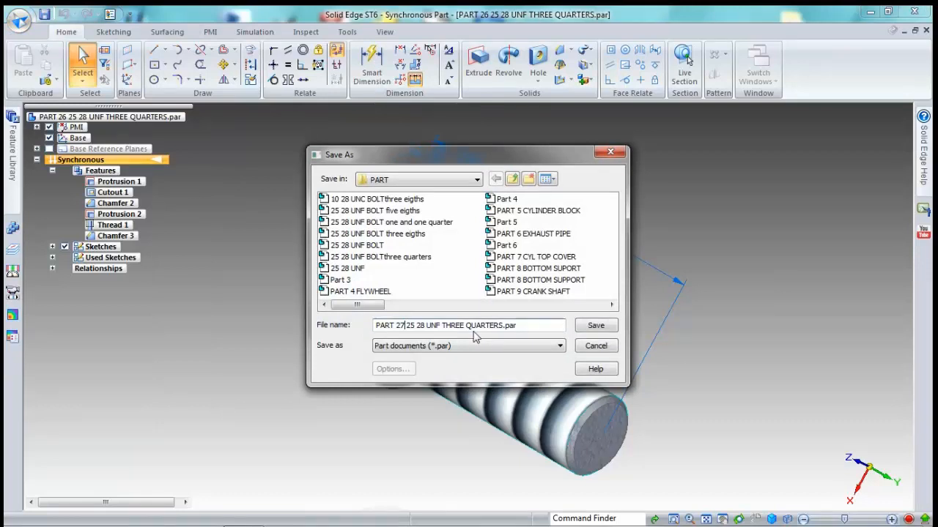
left_click_drag(467, 326, 506, 328)
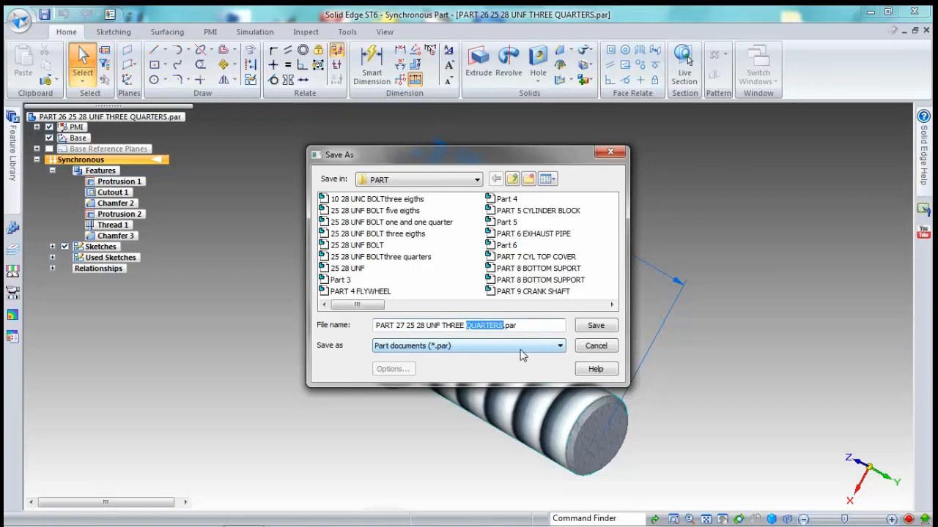
type("EIGTHS")
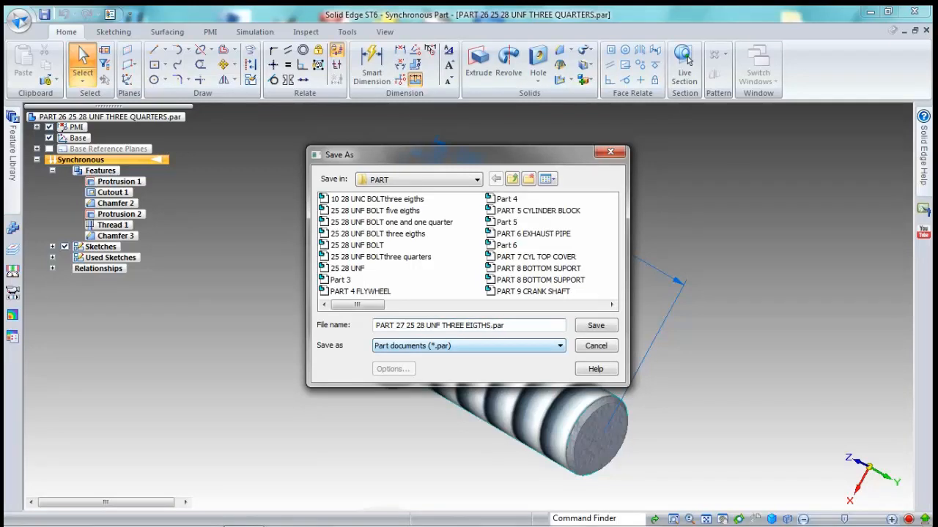
left_click(601, 327)
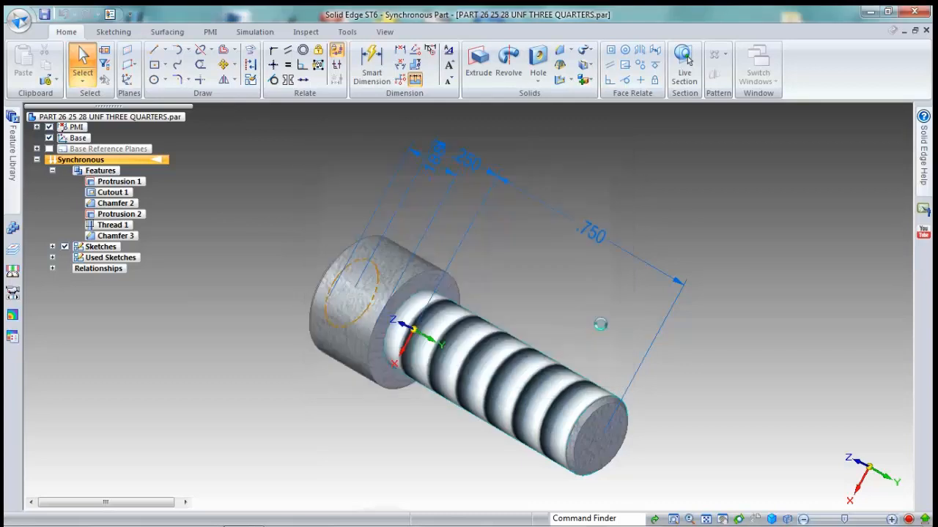
Step: Set the threaded shank's length dimension to .375 in
left_click(592, 236)
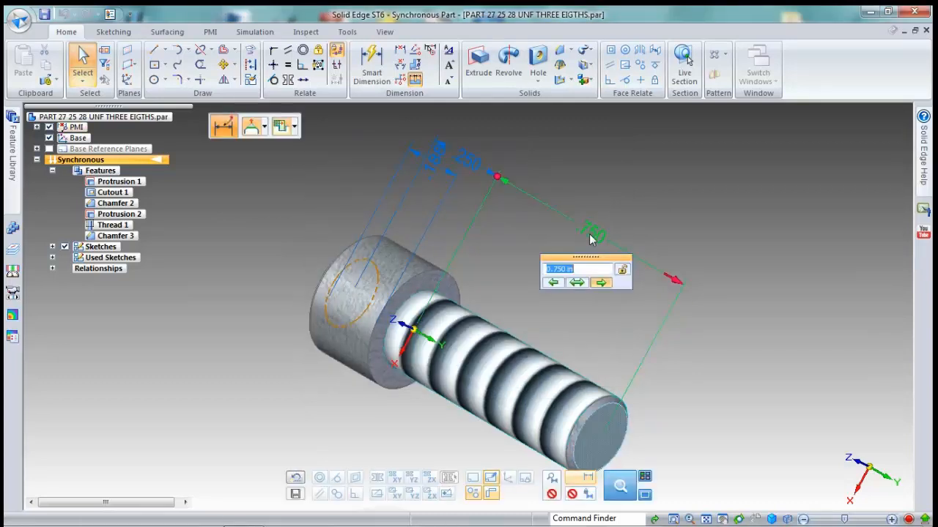
type(".")
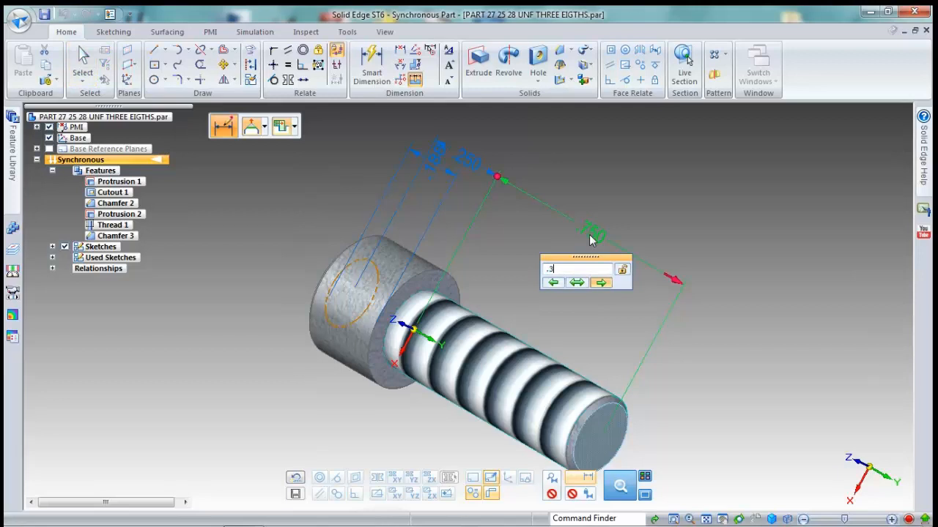
type("375")
key("Return")
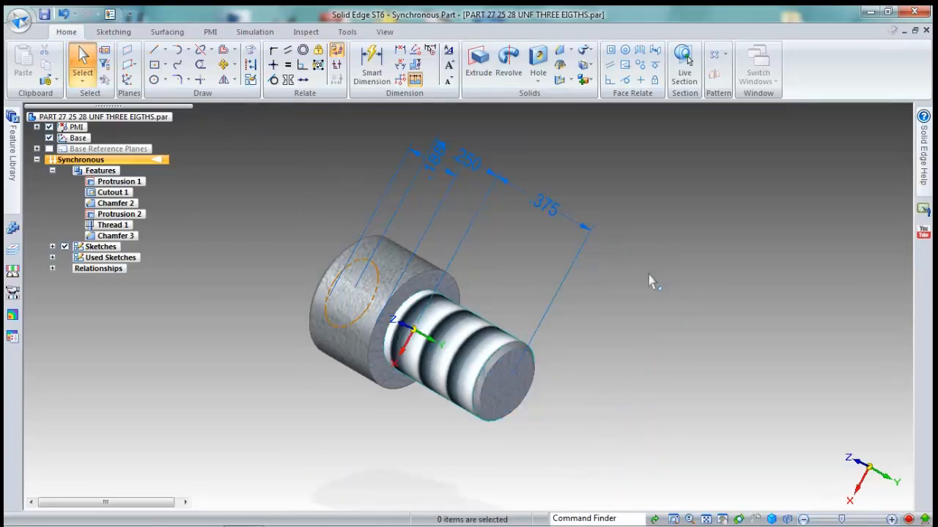
Step: Change the summary title in the file properties to "1/4 28 UNF 3/8 INCH LONG" and save the part
left_click(19, 20)
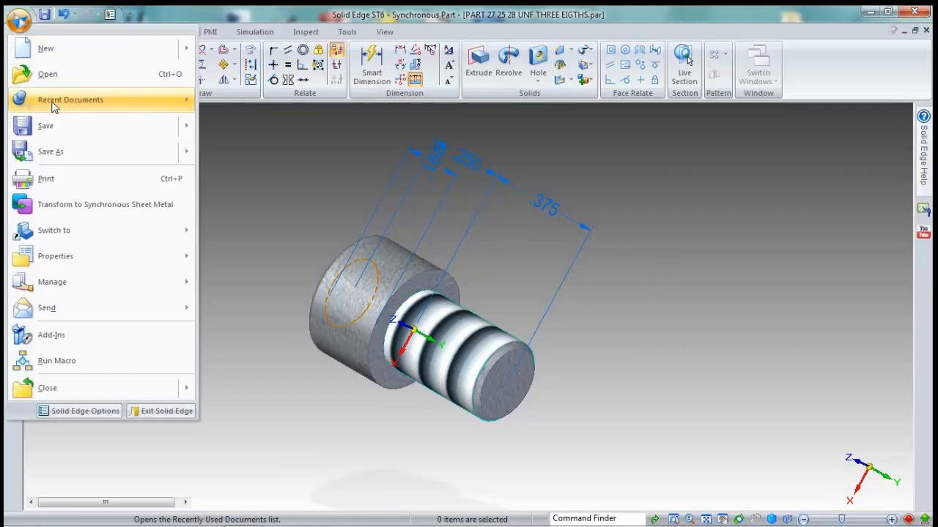
mouse_move(55, 262)
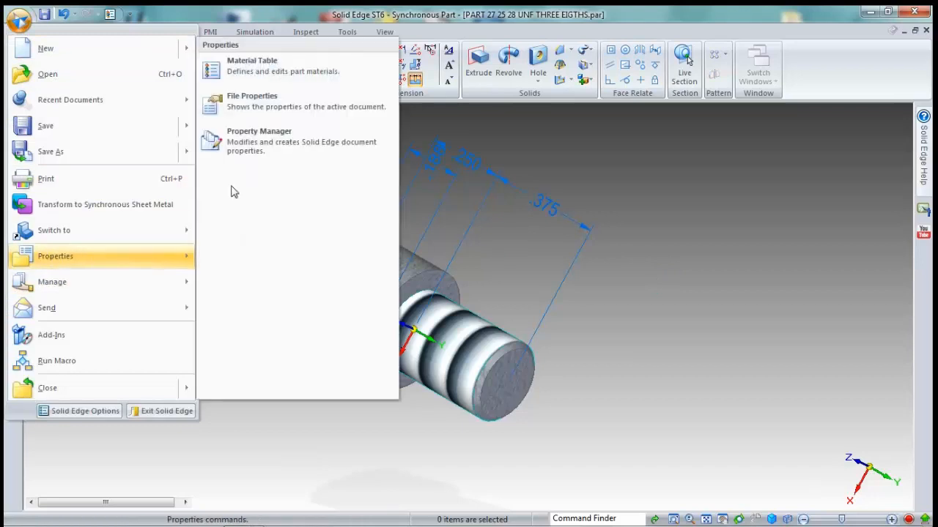
left_click(241, 100)
left_click(74, 41)
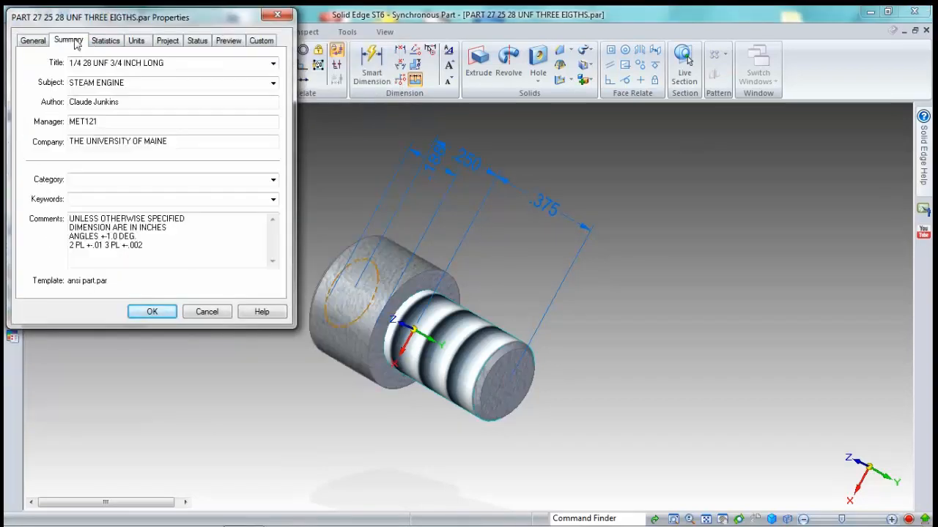
left_click(120, 63)
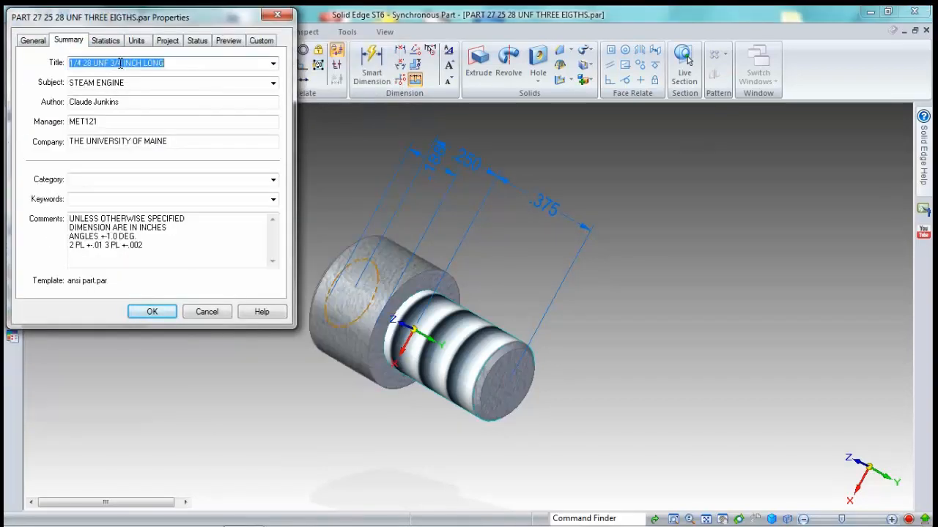
left_click(119, 63)
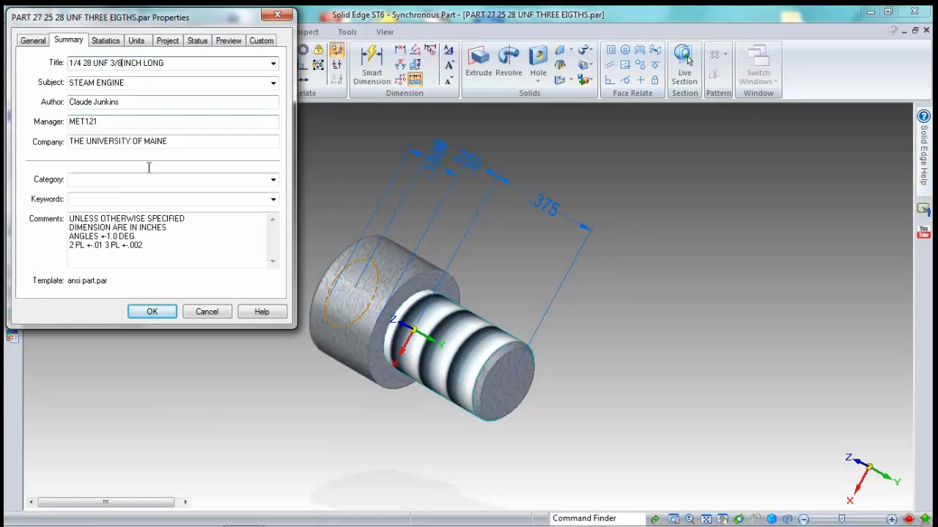
left_click(152, 311)
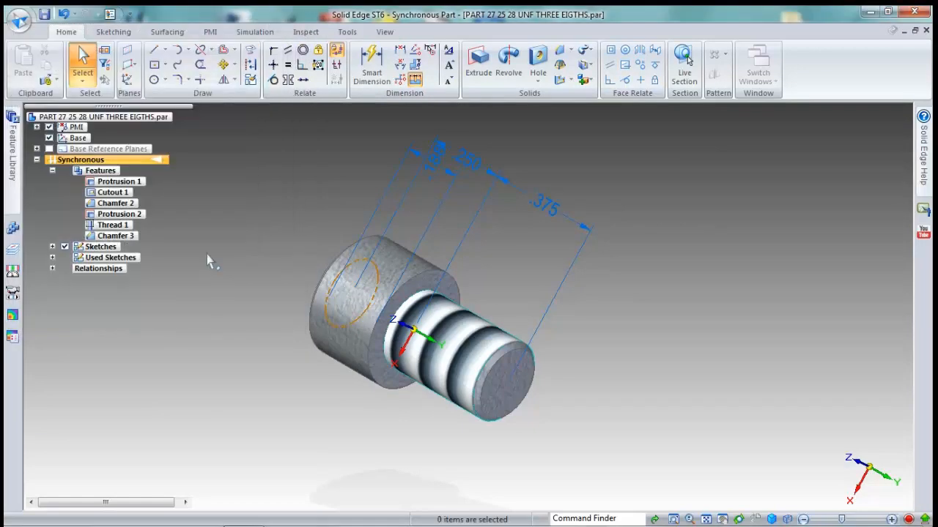
left_click(19, 20)
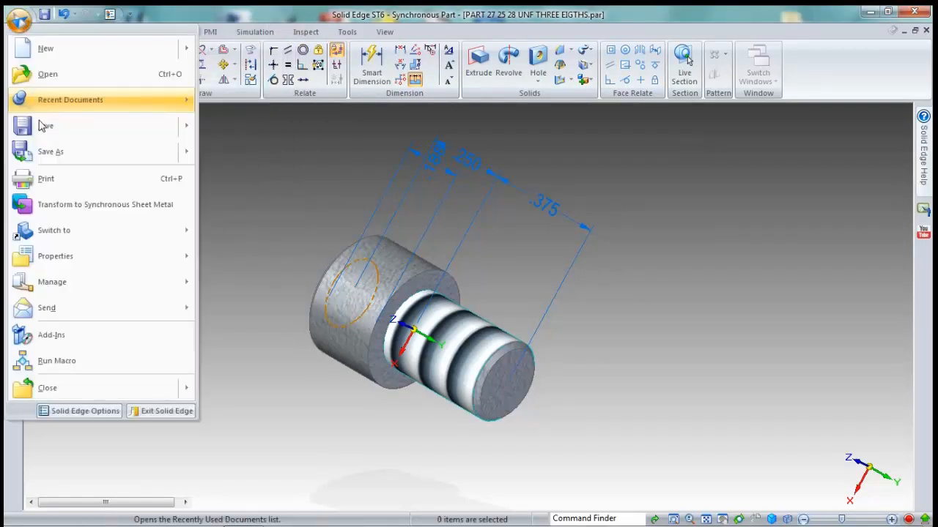
left_click(46, 133)
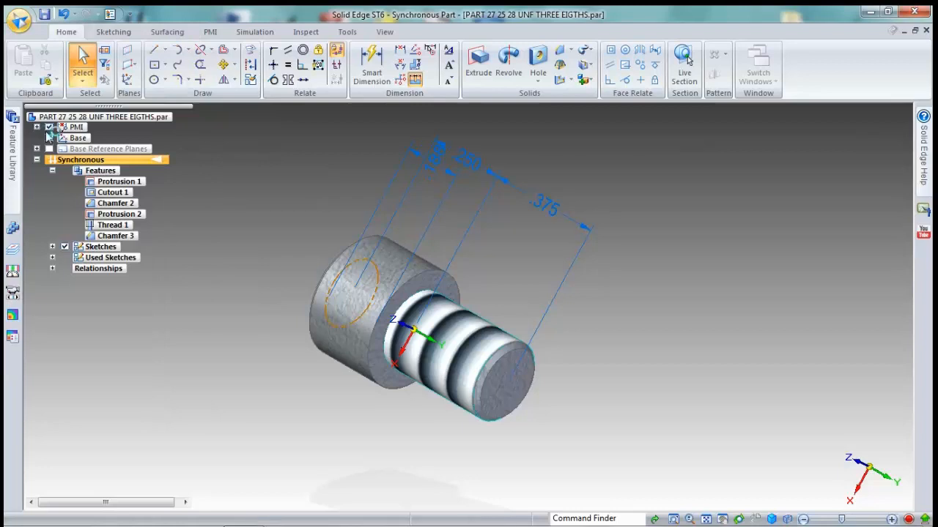
Step: Open the part file "PART 25 25 28 UNF ONE AND ONE QUARTER.par" from the PART folder
left_click(19, 20)
left_click(42, 77)
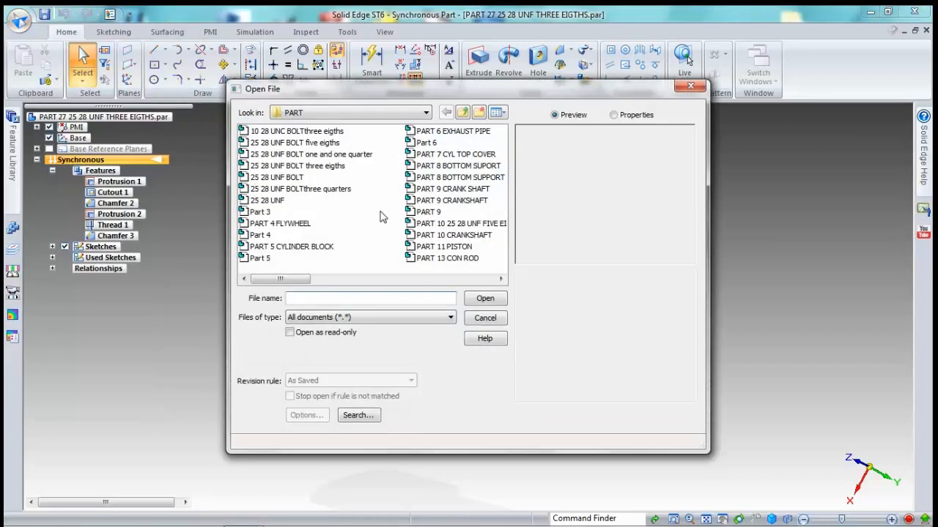
left_click(501, 278)
left_click(500, 279)
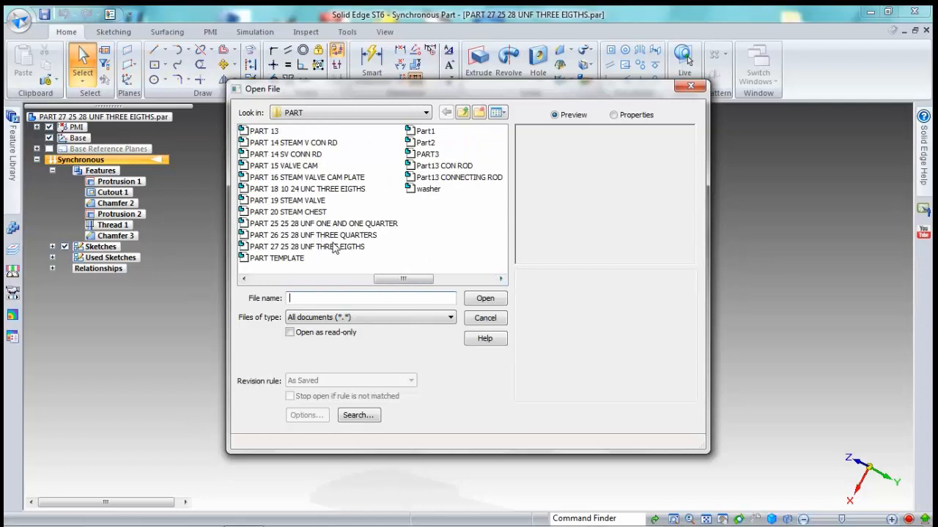
left_click(275, 225)
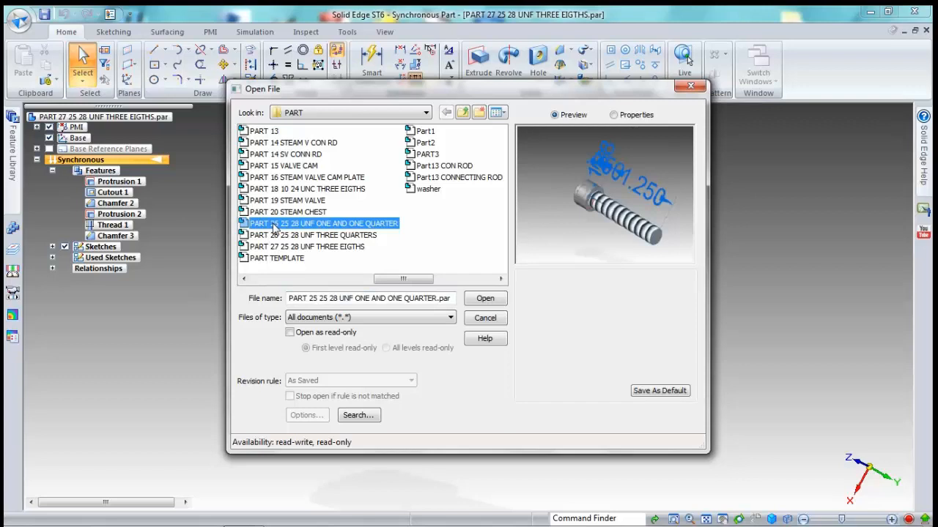
double_click(274, 226)
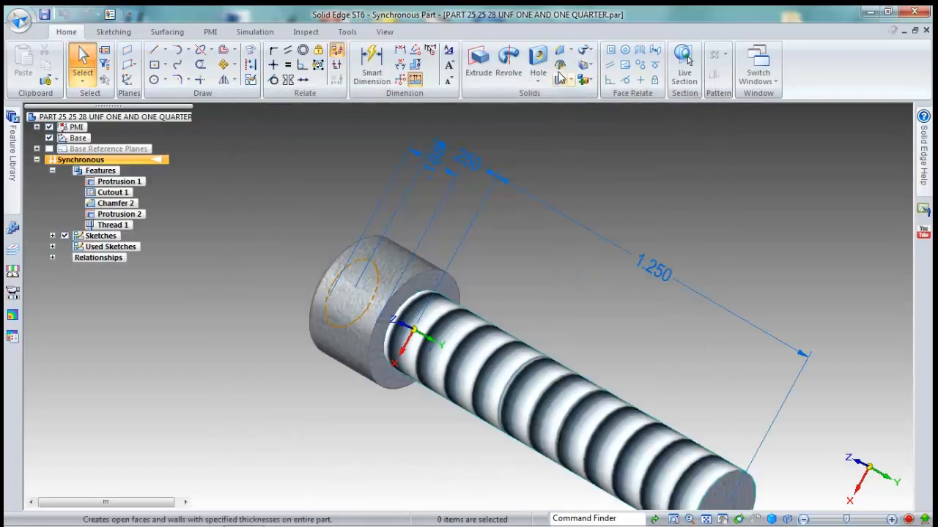
Step: Chamfer the circular edge at the free end of the 1.250 in threaded shank with a 0.015 in setback
left_click(571, 50)
left_click(595, 99)
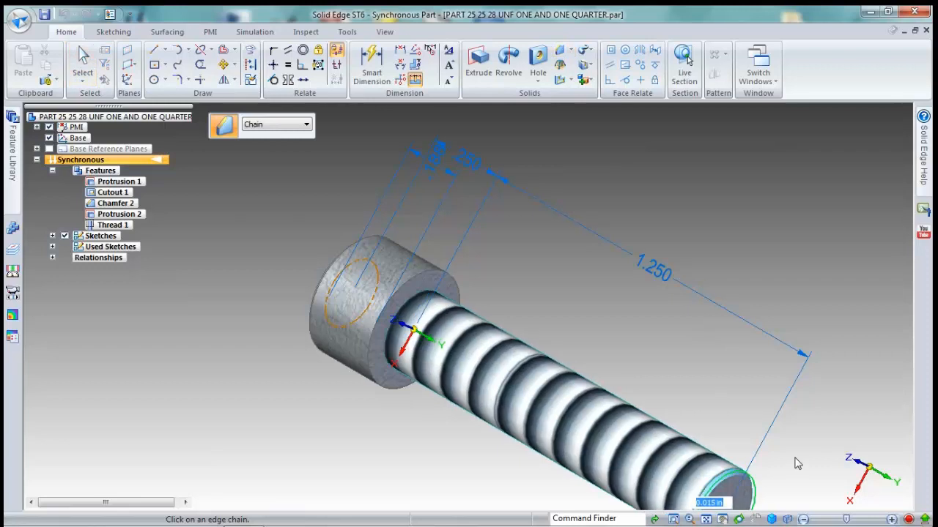
key("Return")
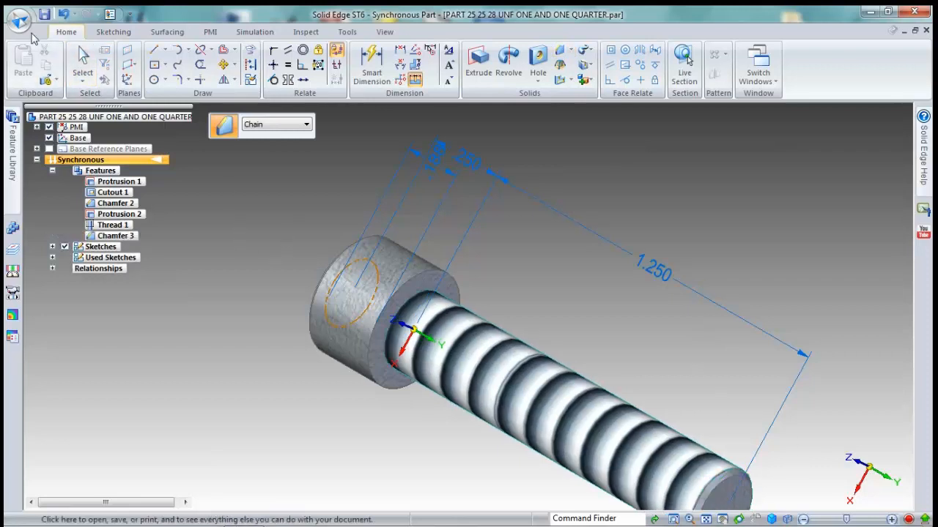
Step: Save the 1 1/4 inch bolt and open the part file "PART 18 10 24 UNC THREE EIGTHS .par" from the PART folder
left_click(19, 20)
left_click(42, 125)
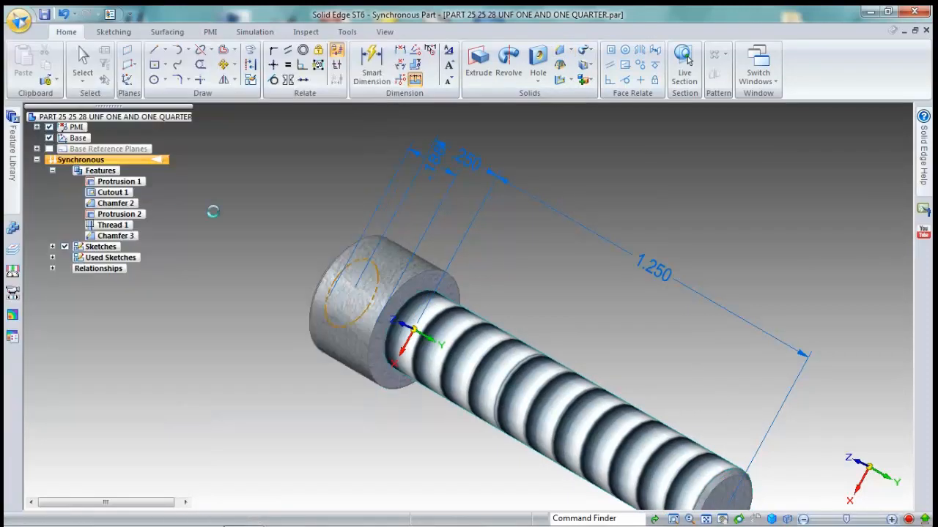
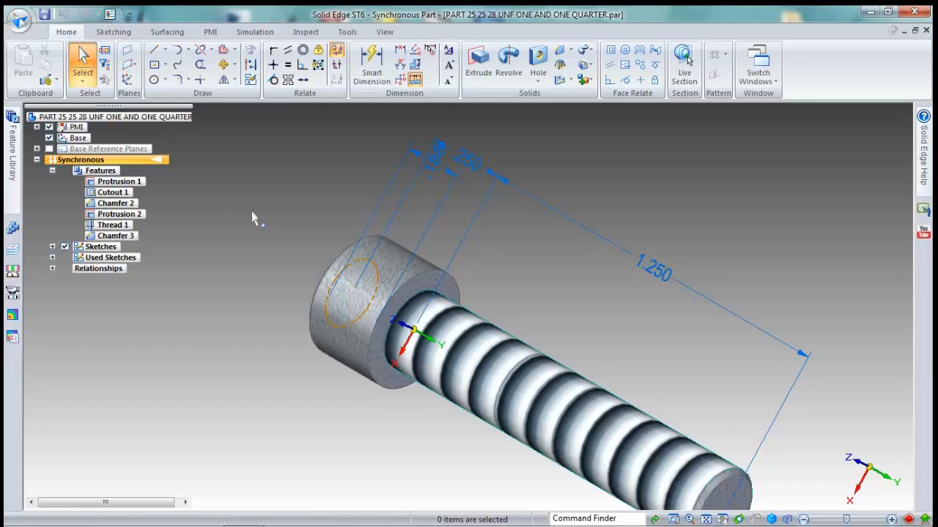
left_click(19, 20)
left_click(46, 76)
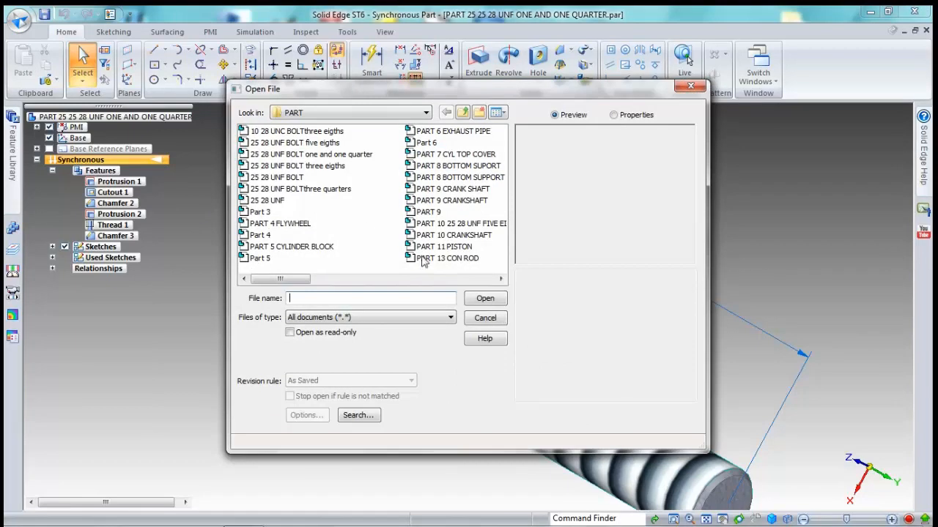
left_click(501, 279)
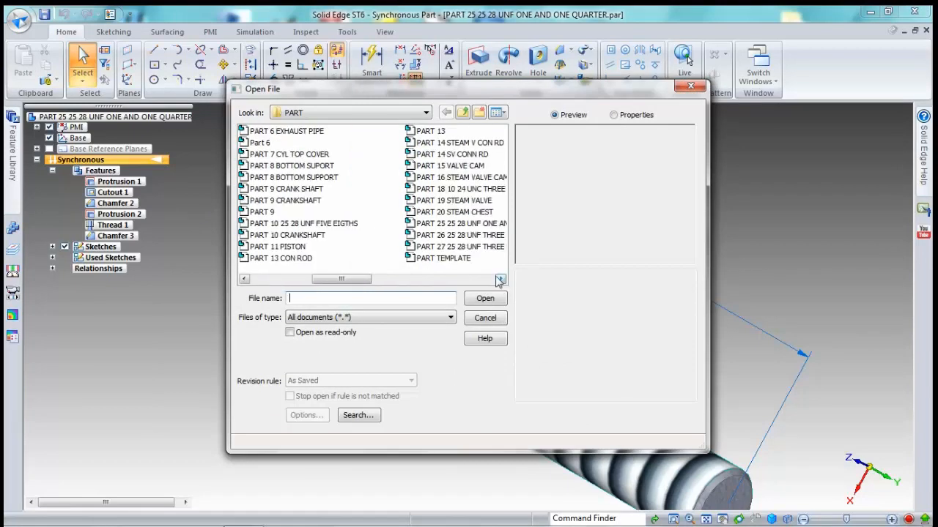
double_click(457, 194)
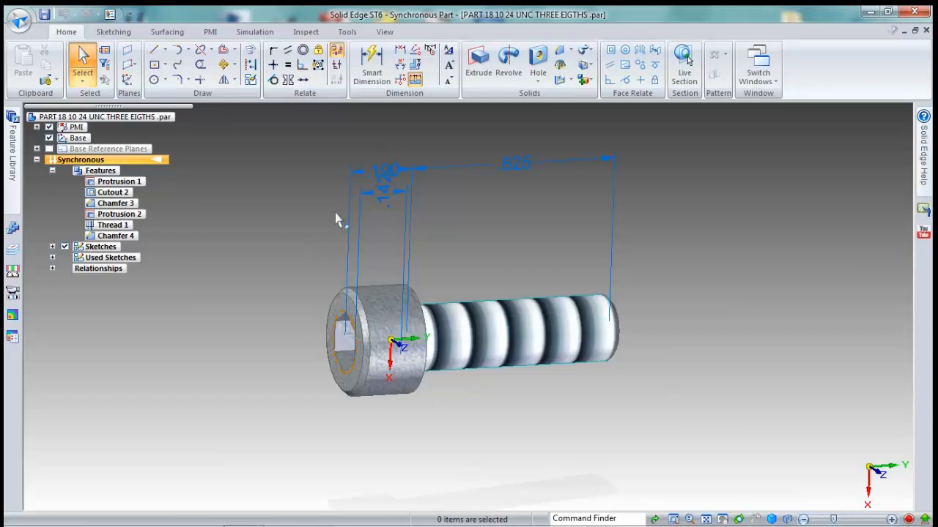
Step: Save a copy of the bolt under the file name "PART 28 10 24 UNC FIVE EIGTHS .par" in the PART folder
left_click(19, 20)
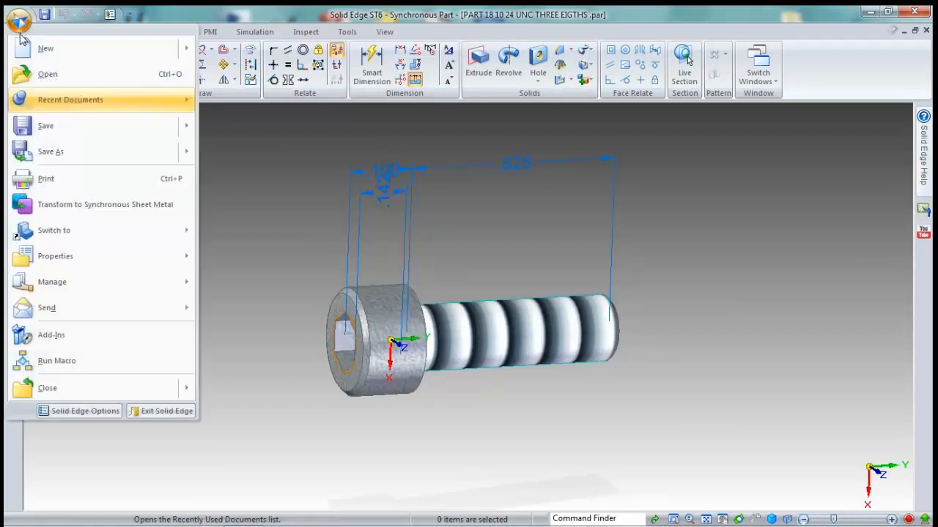
left_click(46, 150)
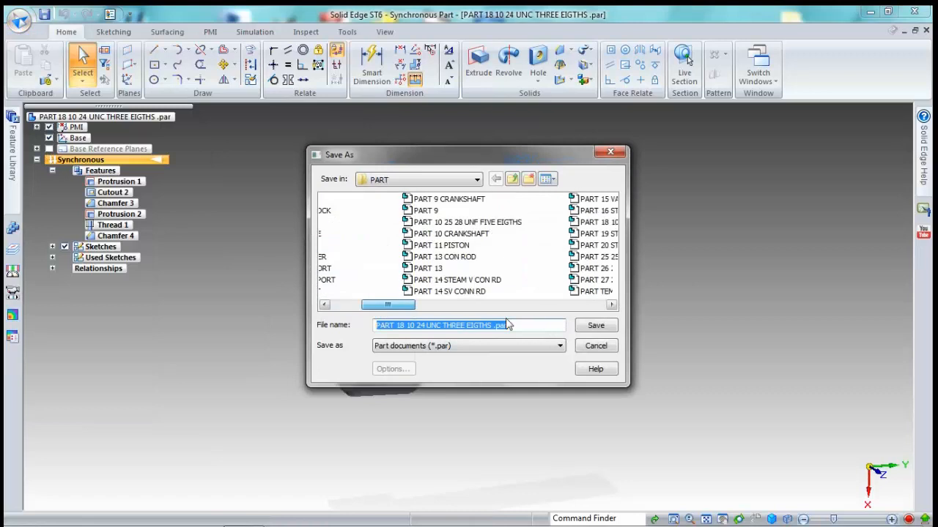
left_click_drag(507, 324, 481, 305)
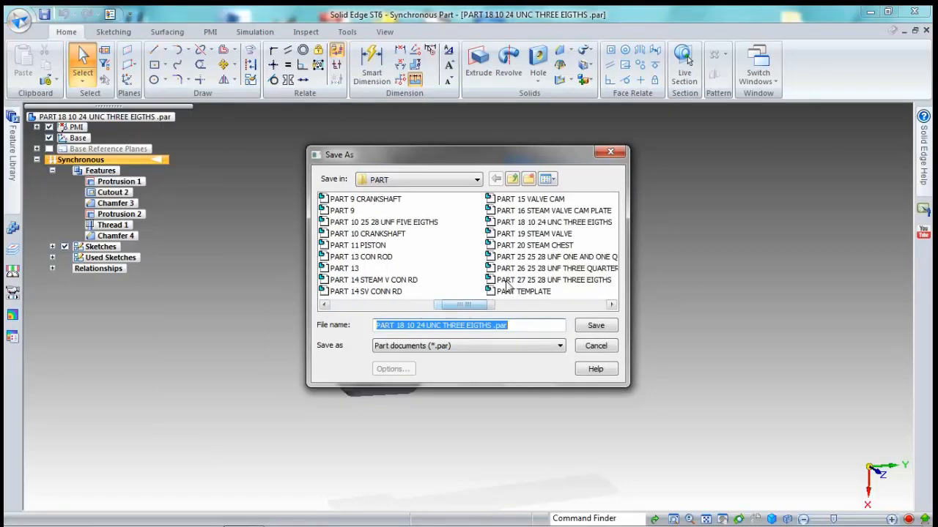
left_click(400, 327)
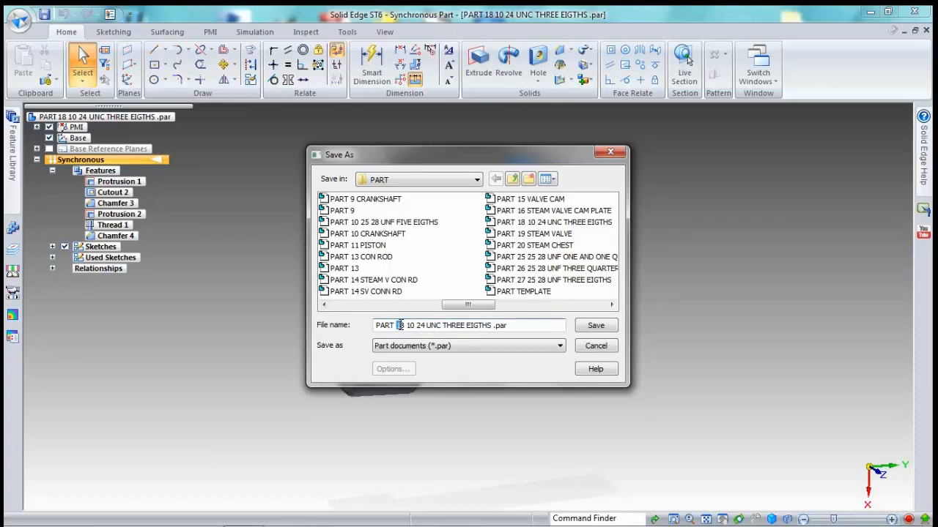
type("28")
left_click_drag(443, 325, 467, 325)
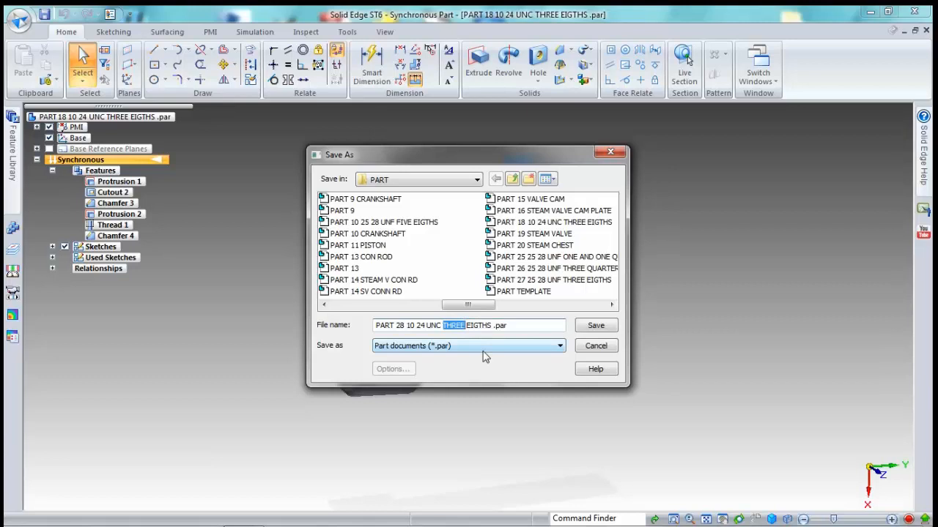
type("FIVE")
left_click(606, 325)
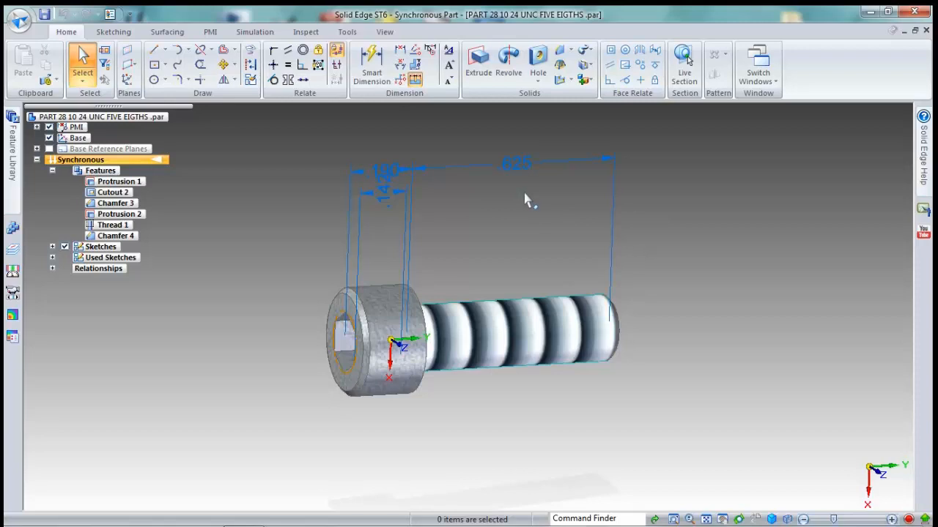
left_click(19, 21)
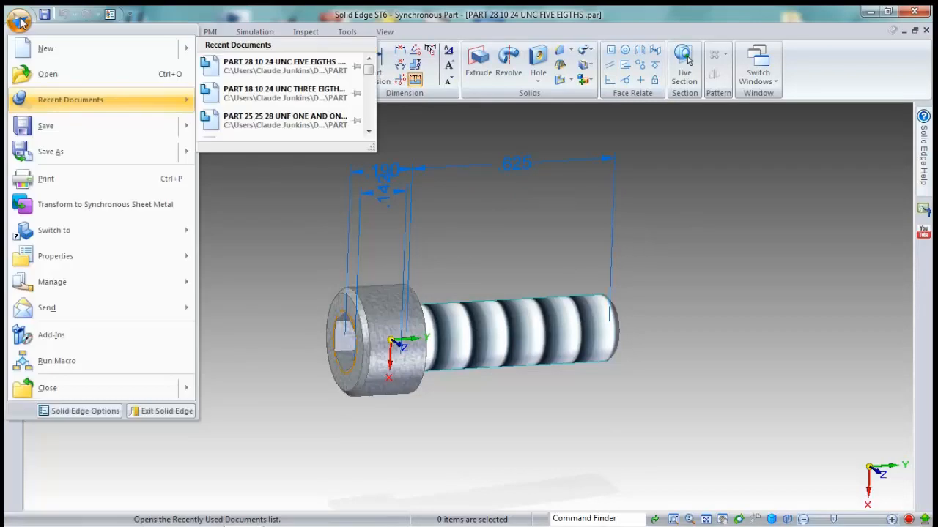
left_click(55, 127)
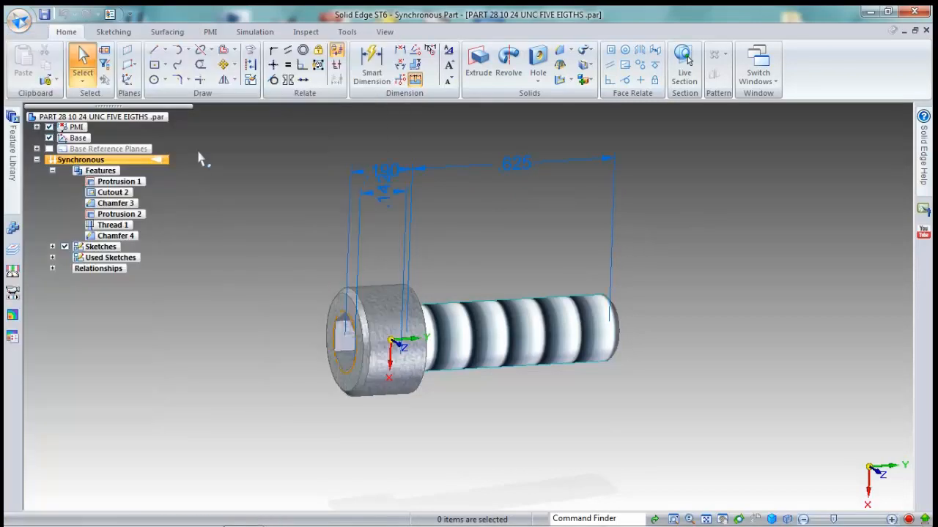
Step: Reopen the original part file "PART 18 10 24 UNC THREE EIGTHS .par" from the PART folder
left_click(19, 21)
left_click(42, 76)
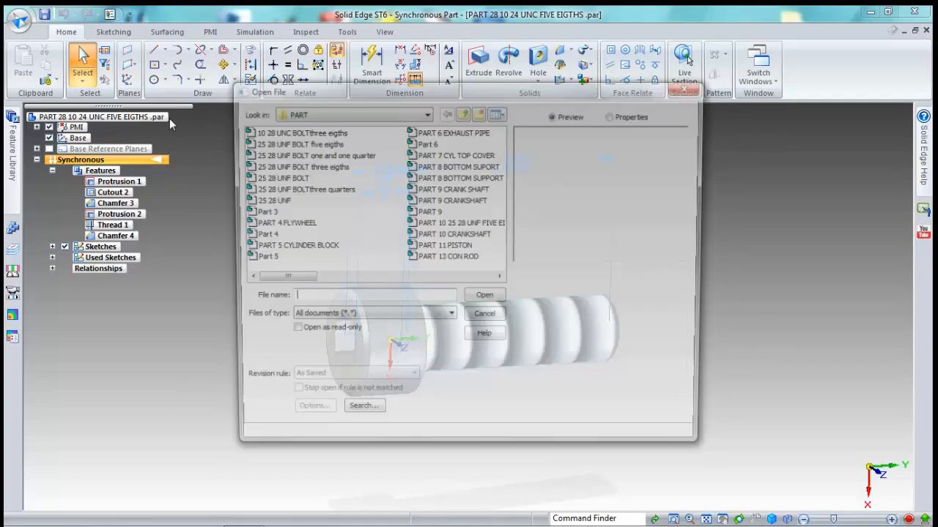
left_click(500, 279)
left_click(500, 278)
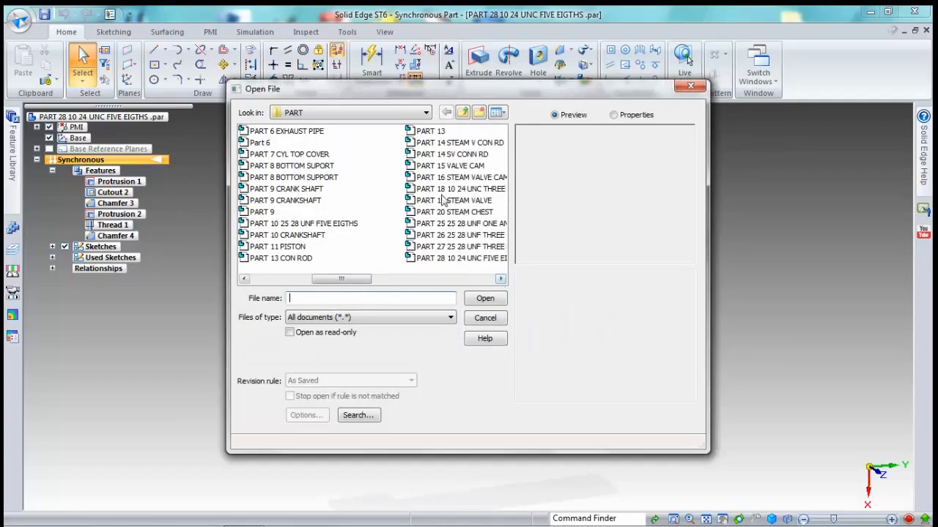
left_click(454, 191)
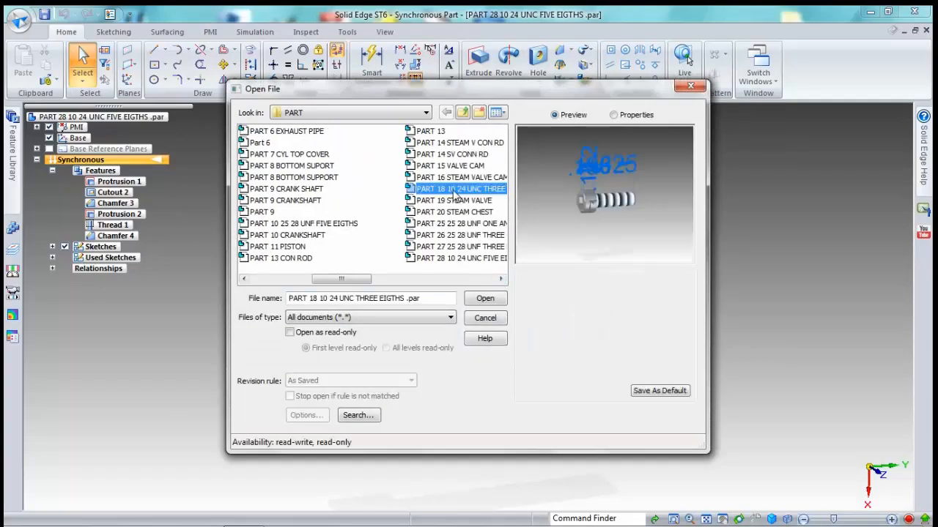
double_click(456, 192)
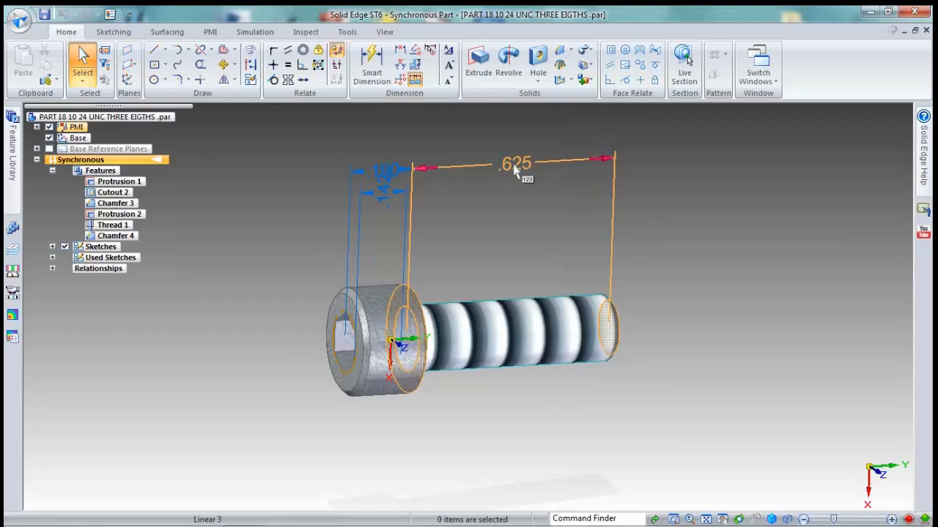
Step: Set the threaded shank's length dimension to .375 in, moving only the free end, and save the part
left_click(514, 164)
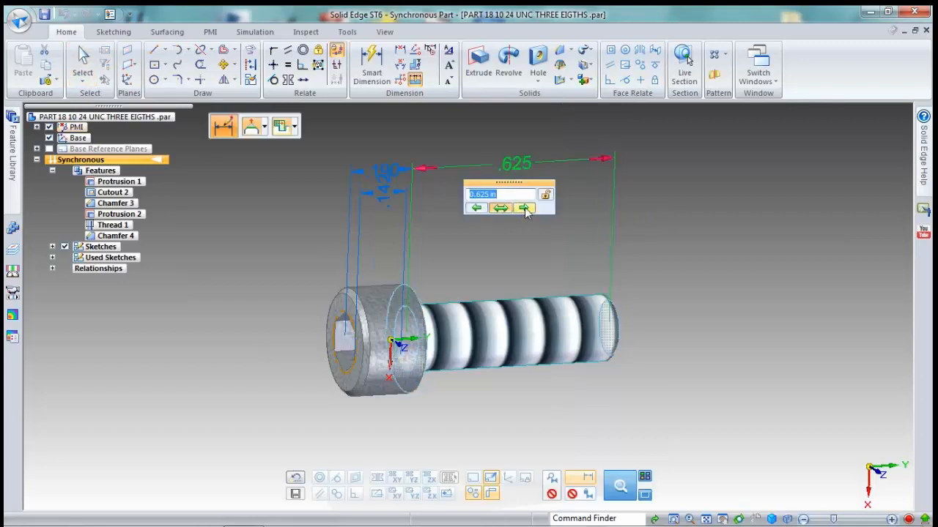
left_click(525, 209)
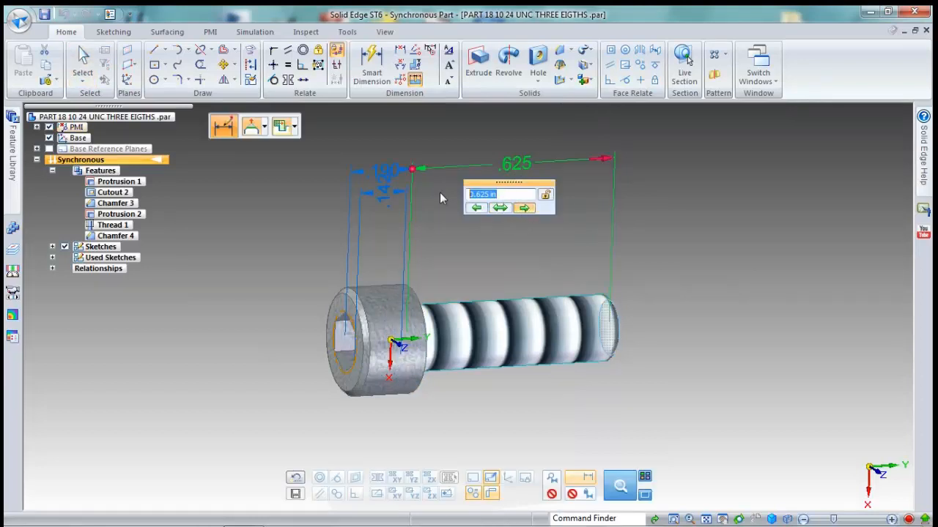
type(".375")
key("Return")
key("Escape")
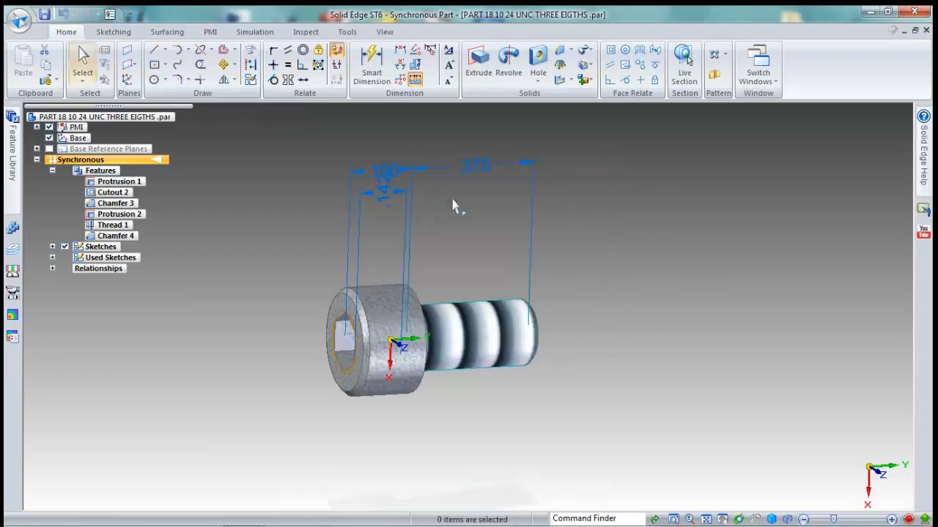
left_click(18, 20)
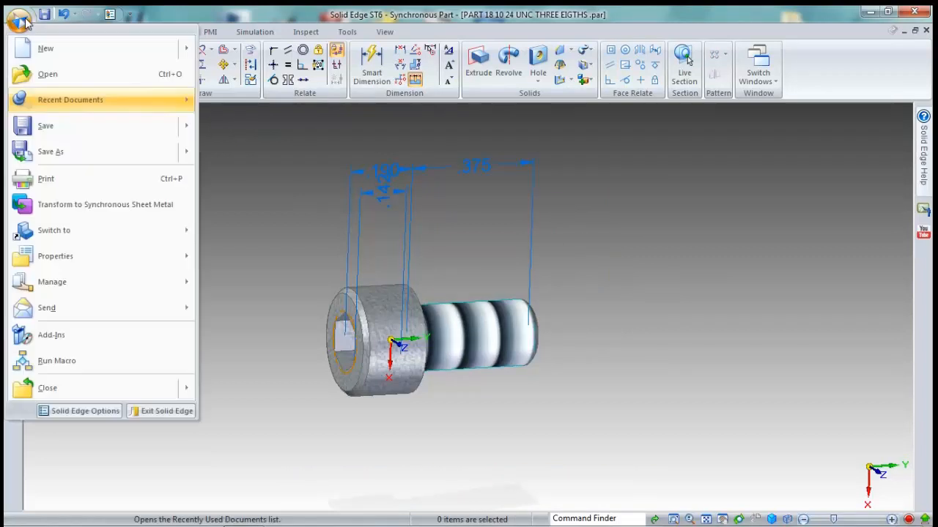
left_click(49, 136)
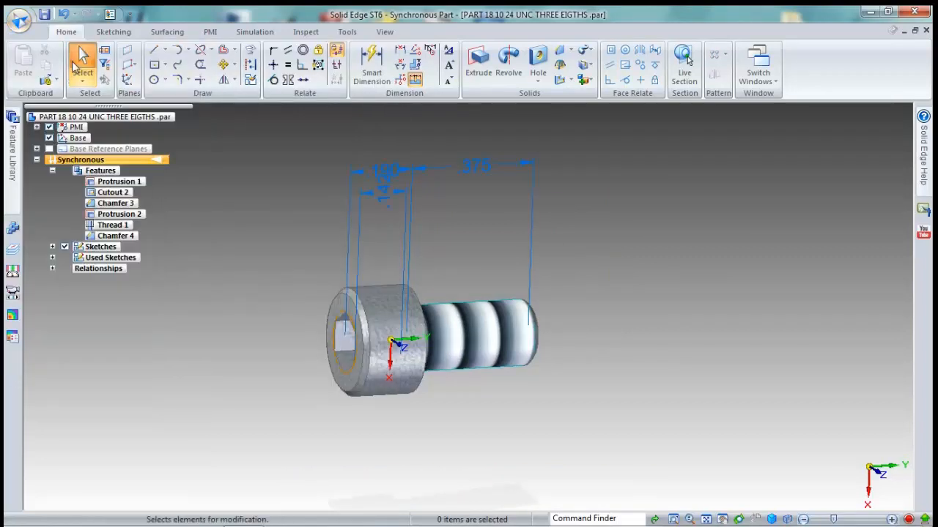
Step: Change the summary title in the file properties to "10 28 UNC THREE EIGTHS LONG" and save the part
left_click(20, 23)
mouse_move(63, 262)
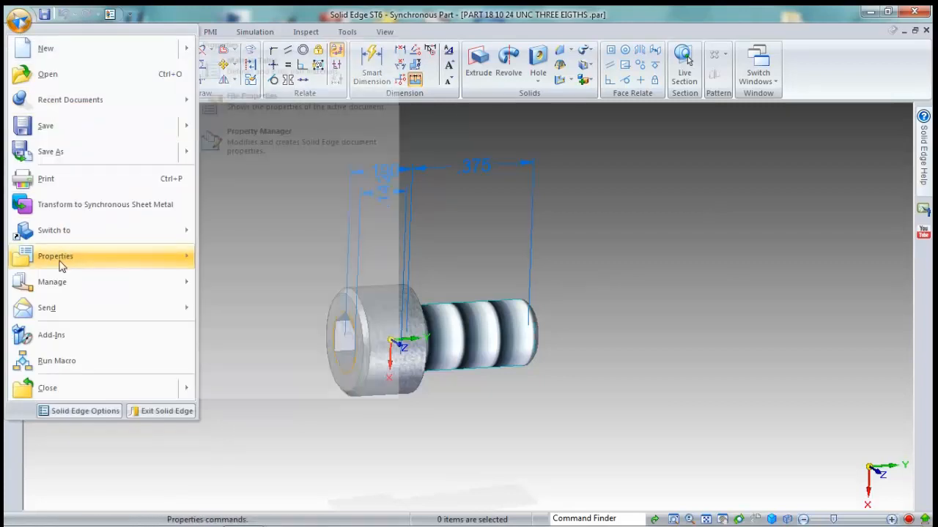
left_click(256, 101)
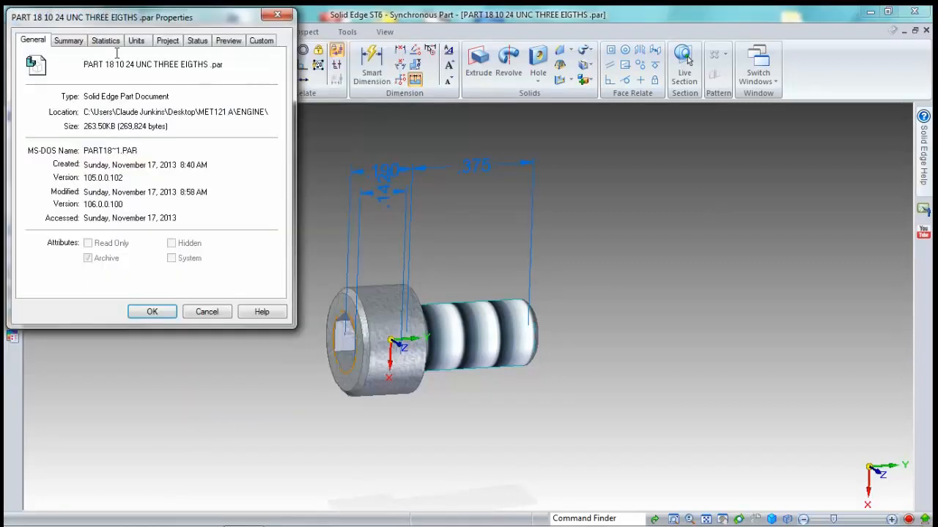
left_click(68, 40)
triple_click(111, 63)
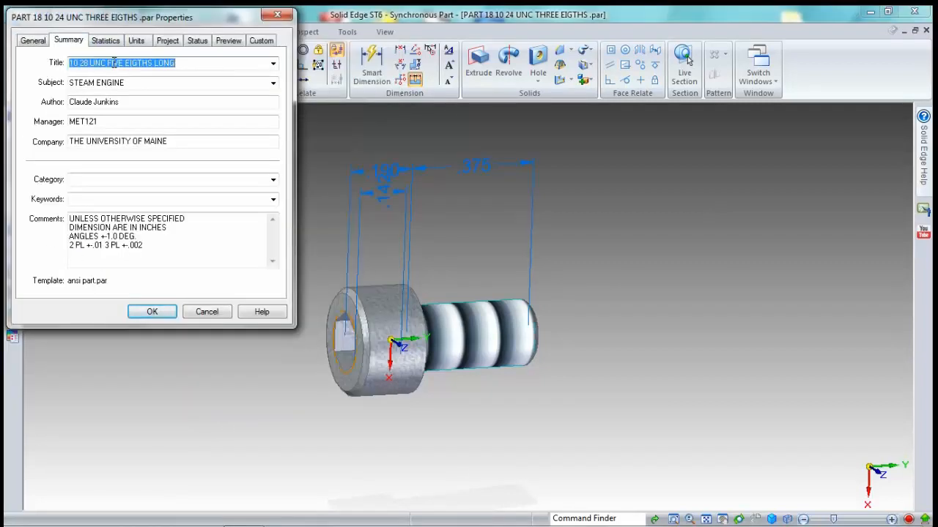
left_click_drag(108, 65, 123, 65)
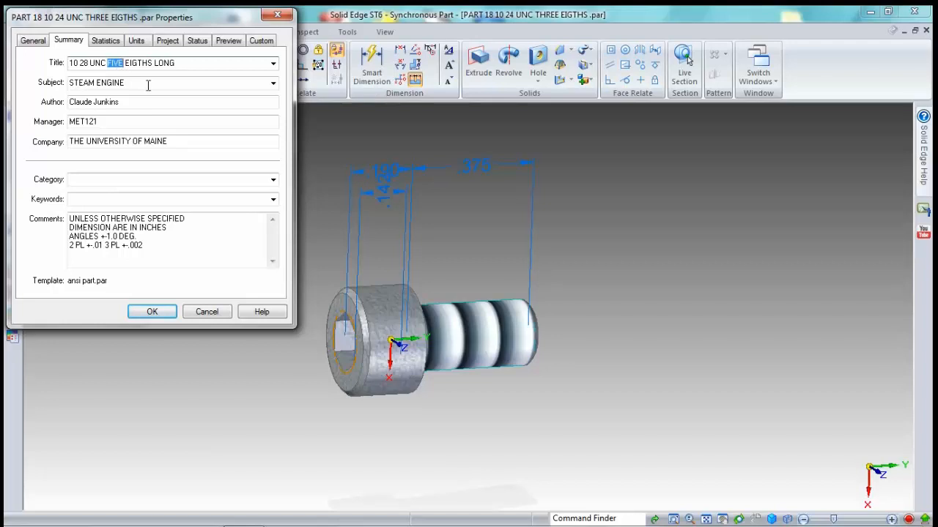
type("THREE")
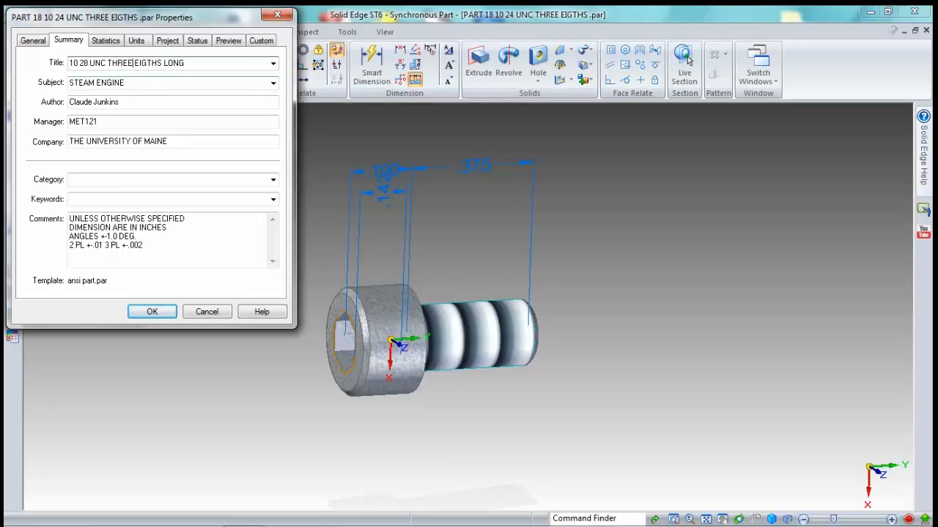
left_click(152, 312)
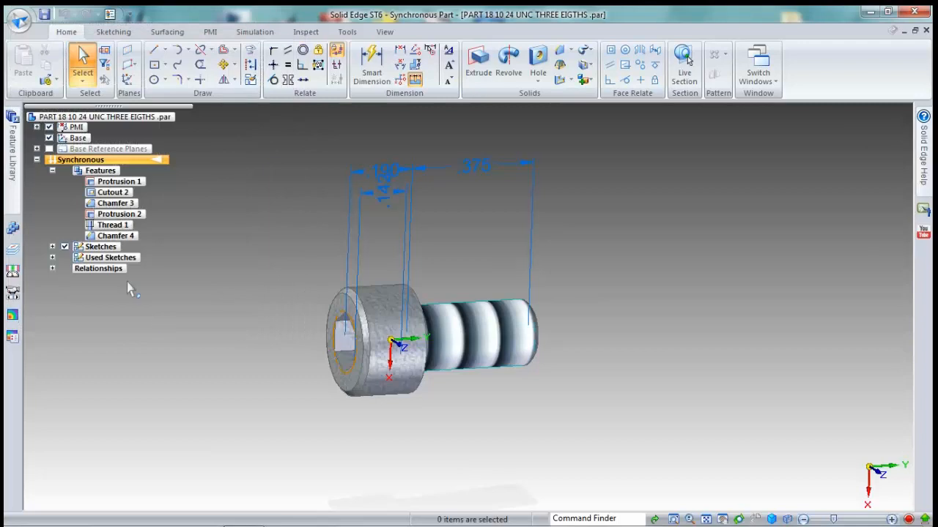
left_click(18, 22)
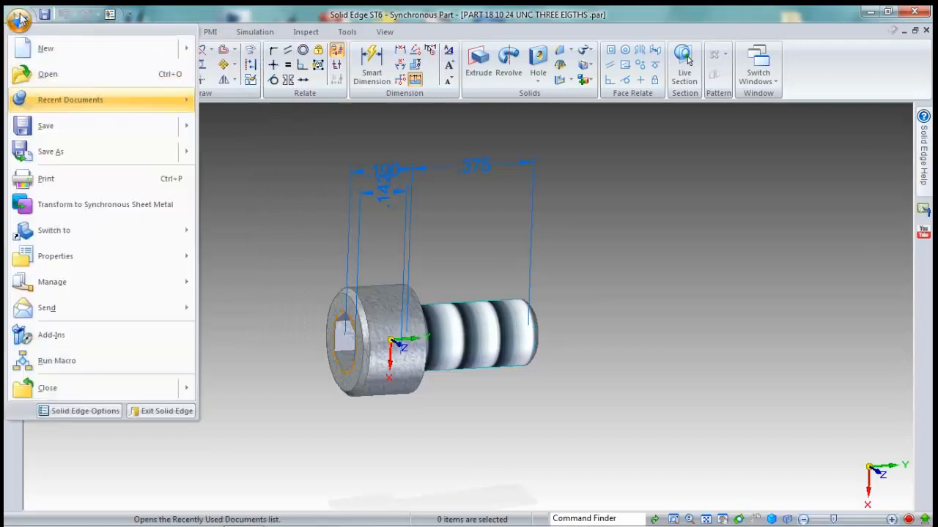
left_click(44, 123)
Step: Check the summary title in the file properties of the open part "PART 28 10 24 UNC FIVE EIGTHS .par" and save that part
left_click(757, 66)
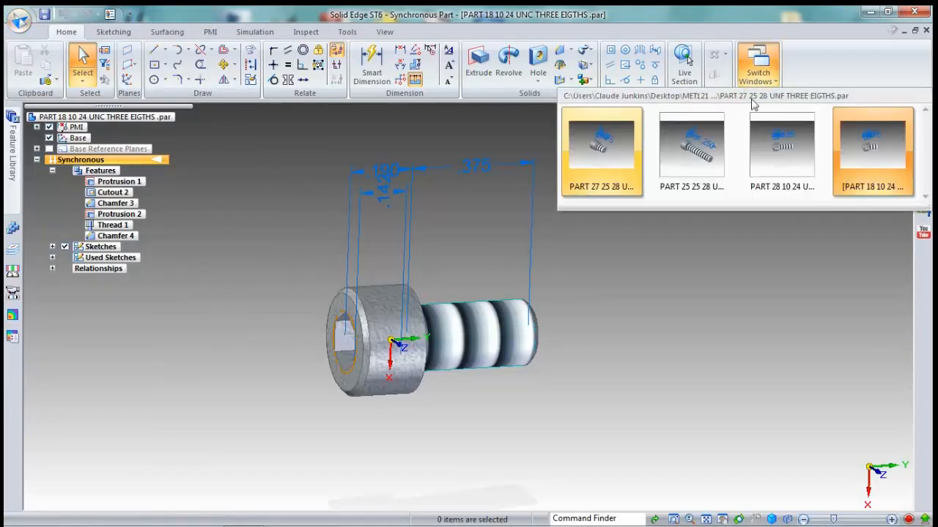
left_click(782, 160)
left_click(18, 22)
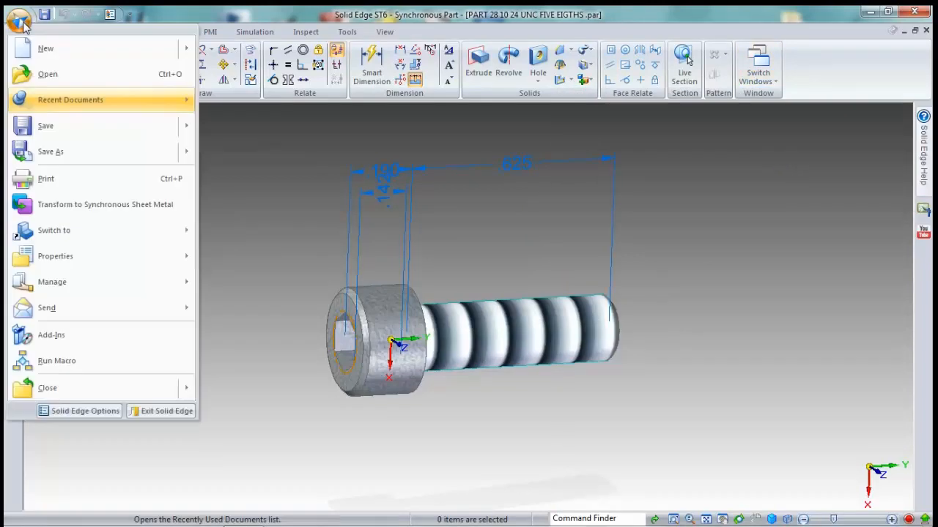
mouse_move(48, 256)
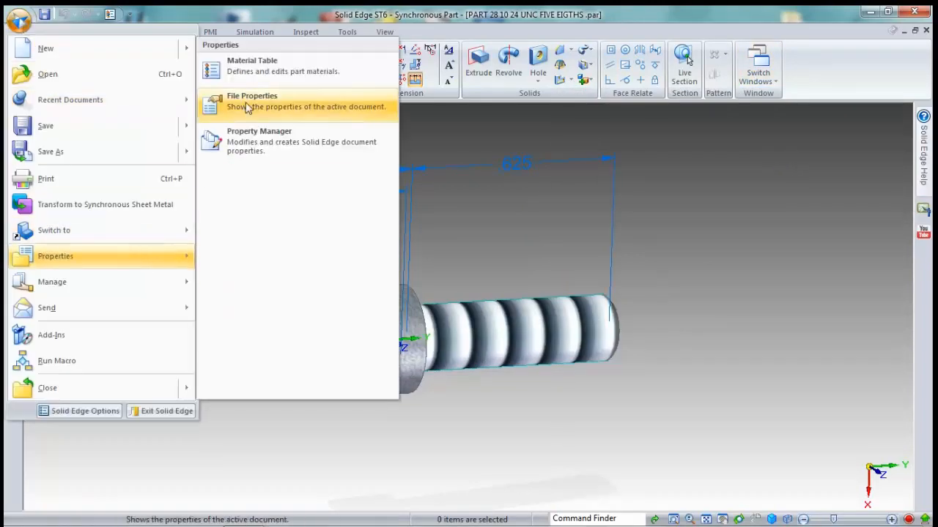
left_click(211, 98)
left_click(78, 41)
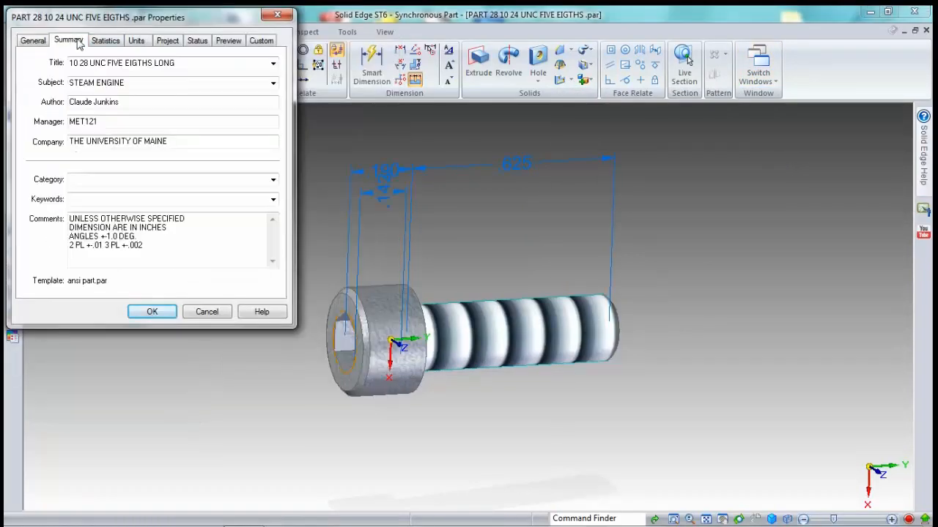
left_click(151, 312)
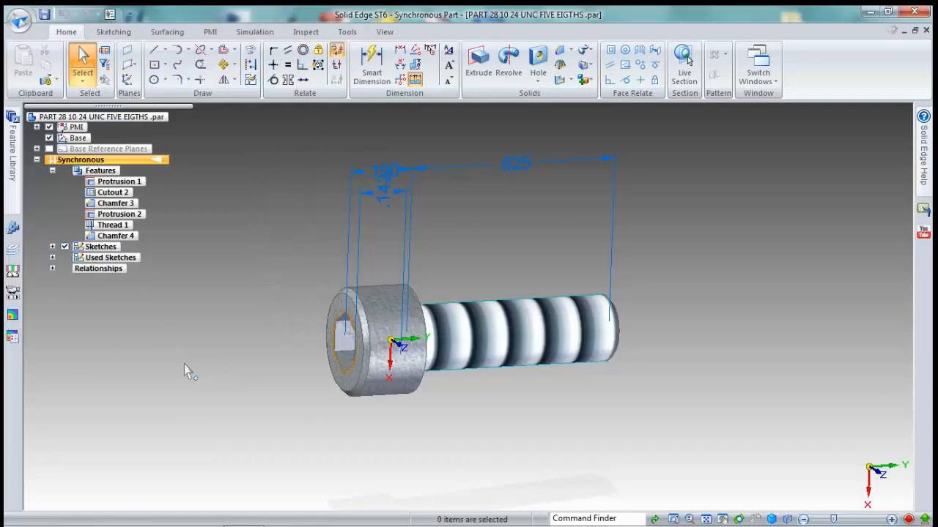
left_click(19, 20)
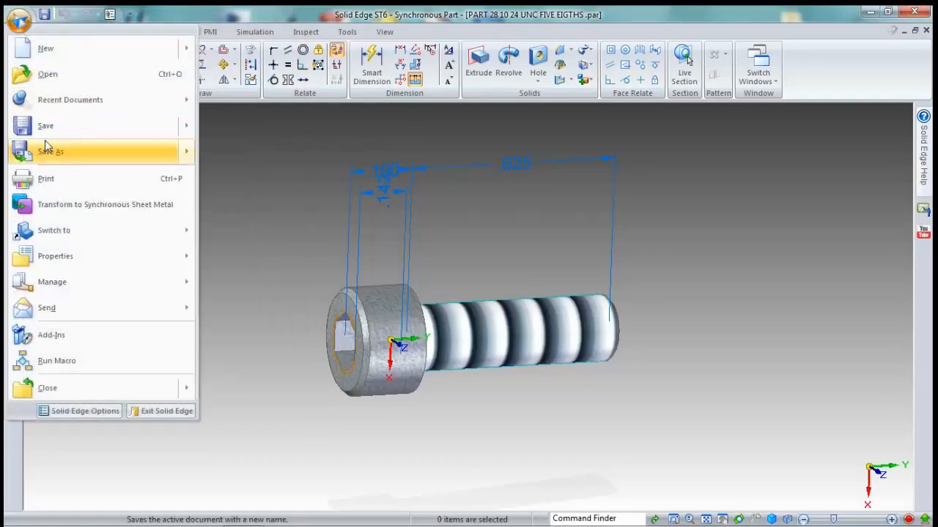
left_click(159, 148)
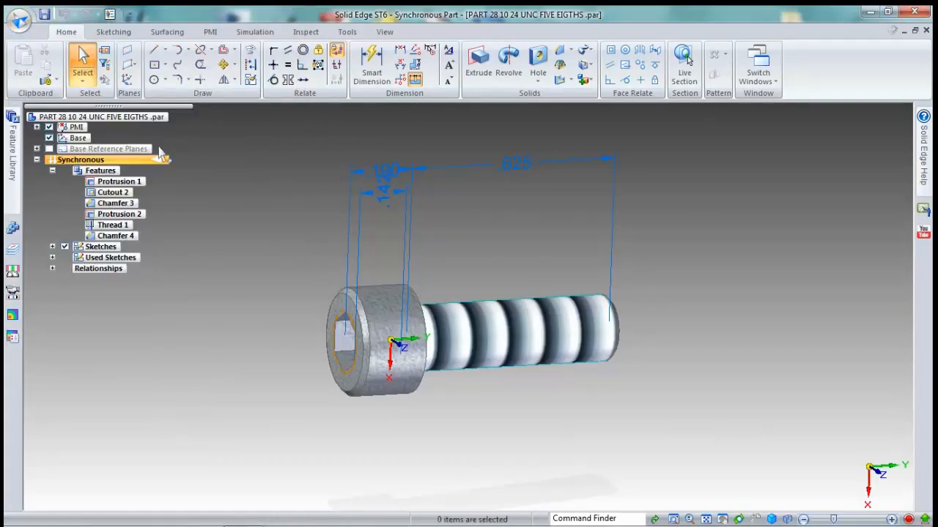